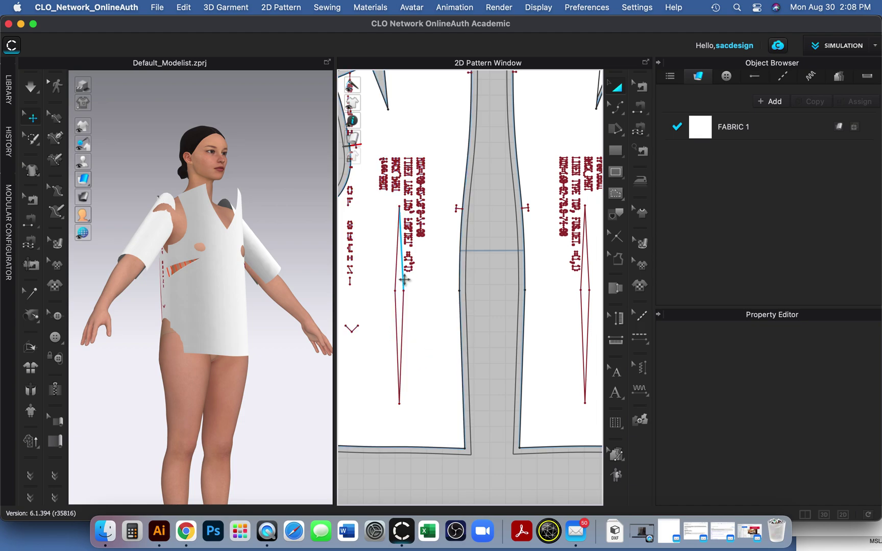
Step: Inspect the individual lower segments of the waist dart on the back pattern piece
click(404, 284)
click(403, 324)
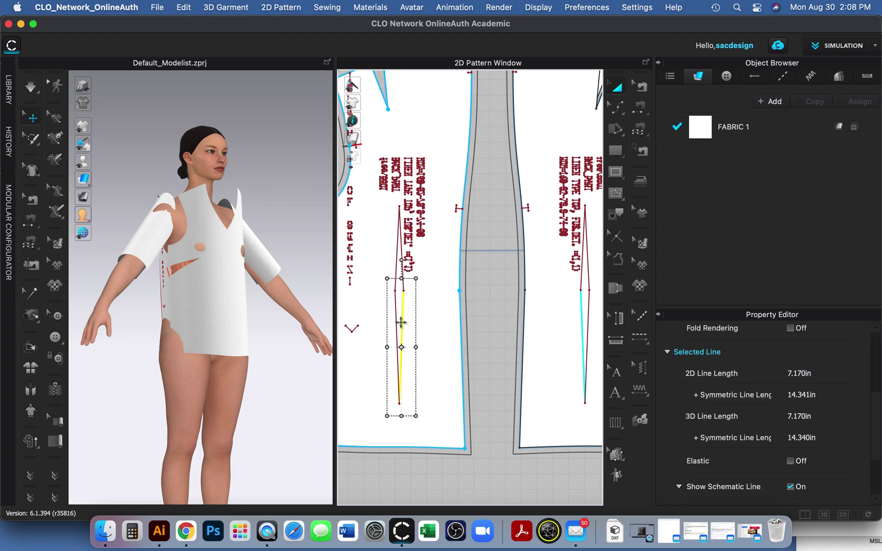
click(398, 320)
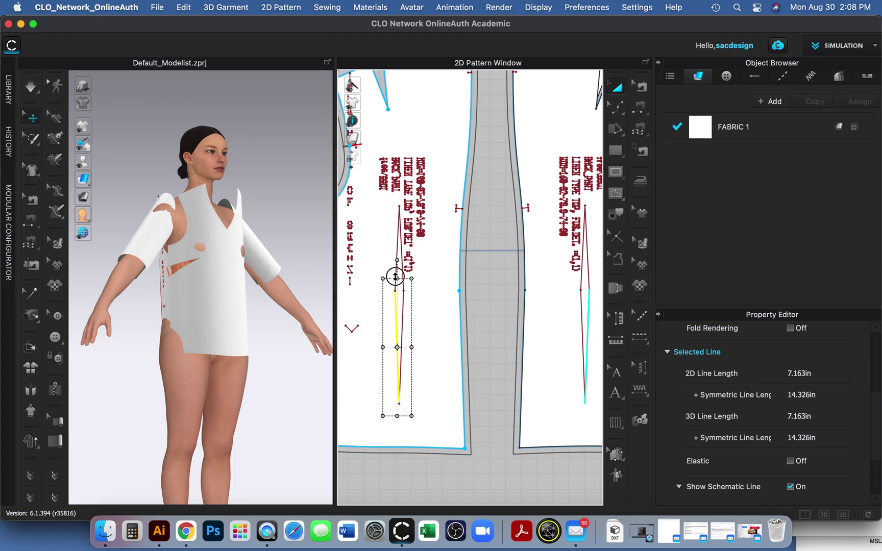
click(421, 323)
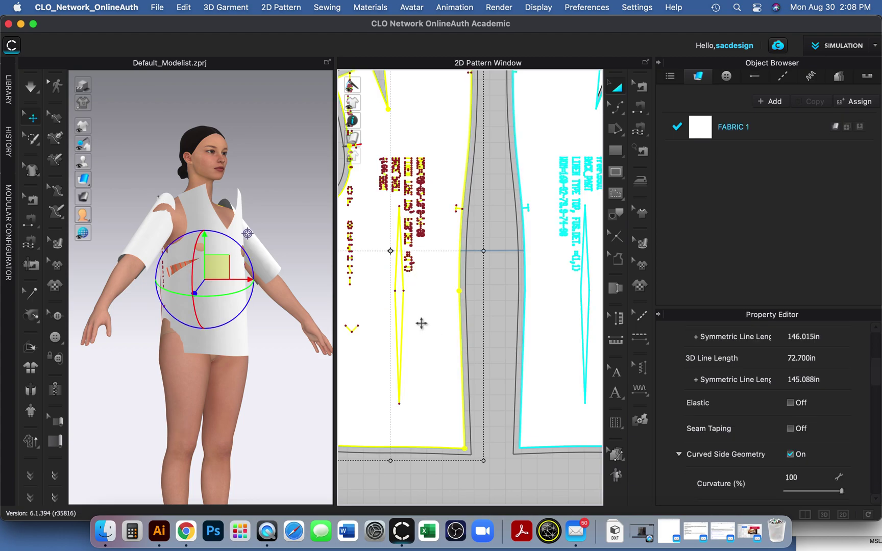
key(Escape)
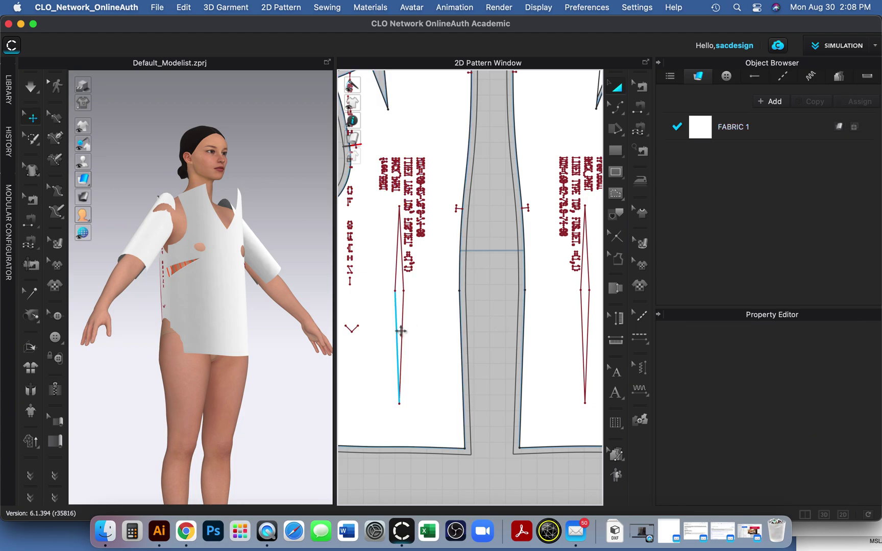
scroll(400, 329, up, 4)
scroll(400, 329, down, 4)
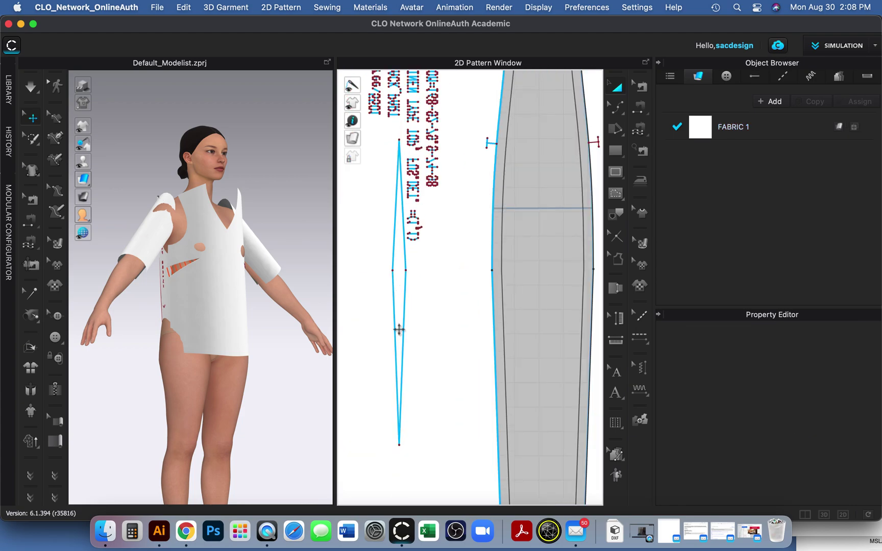
click(615, 177)
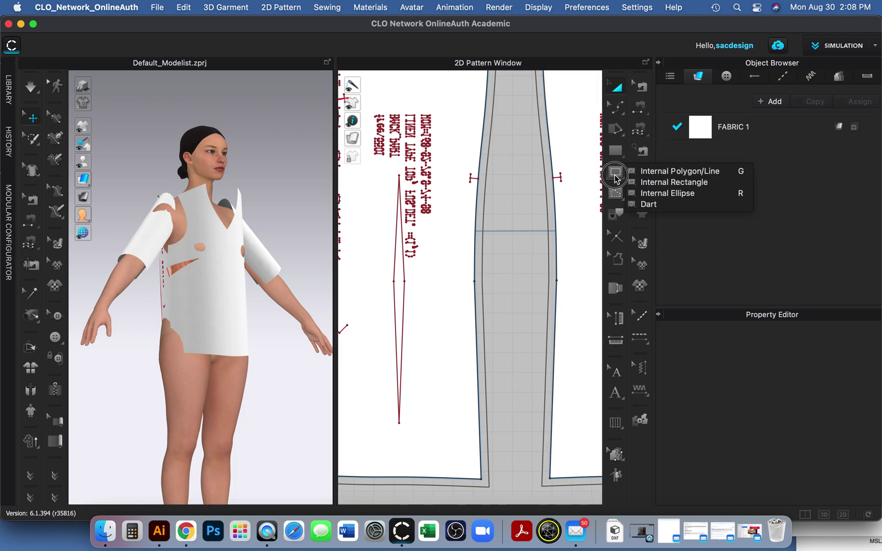
click(641, 184)
drag(413, 352, 439, 398)
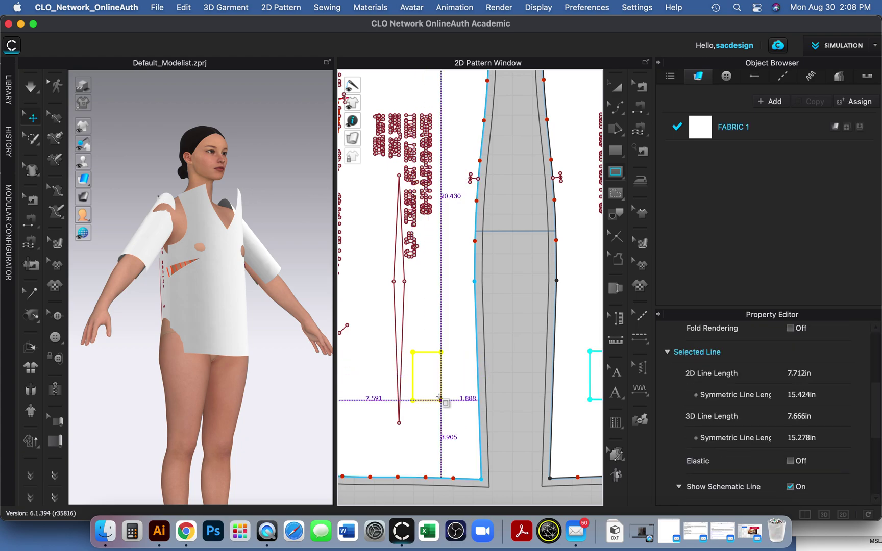
key(super+z)
key(z)
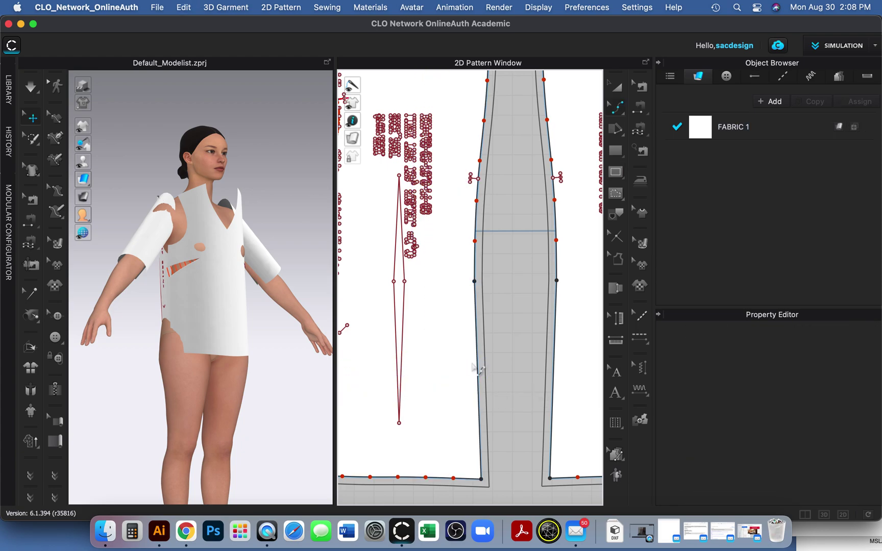
key(a)
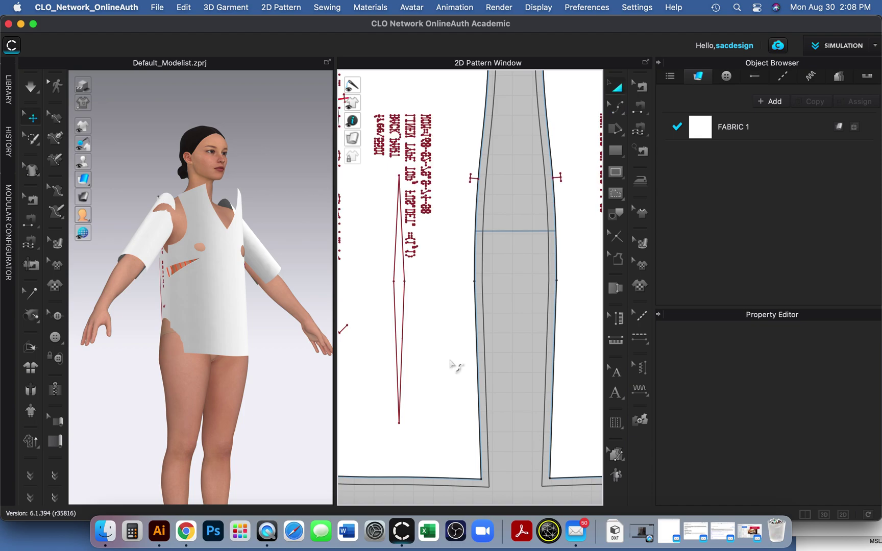
Step: Draw an internal rectangle on the back piece between the waist dart and the center back edge, and convert it to a hole
click(452, 361)
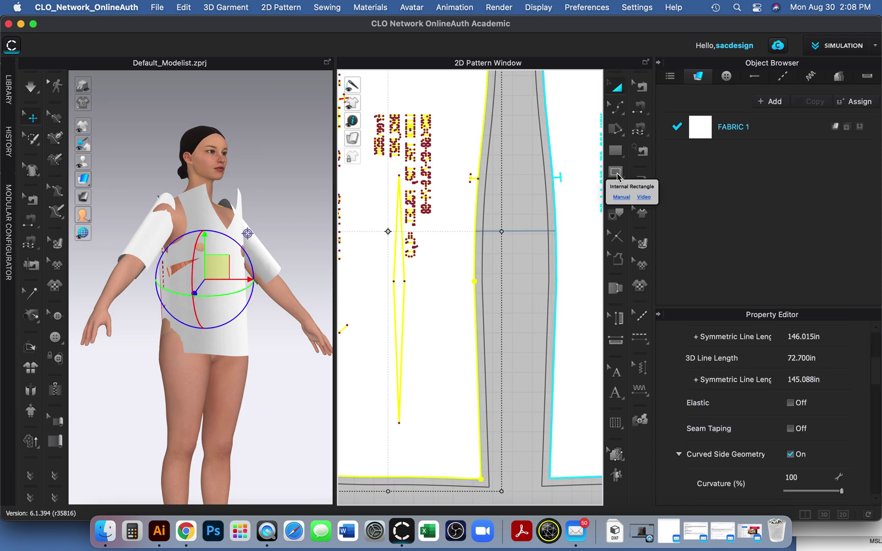
click(616, 173)
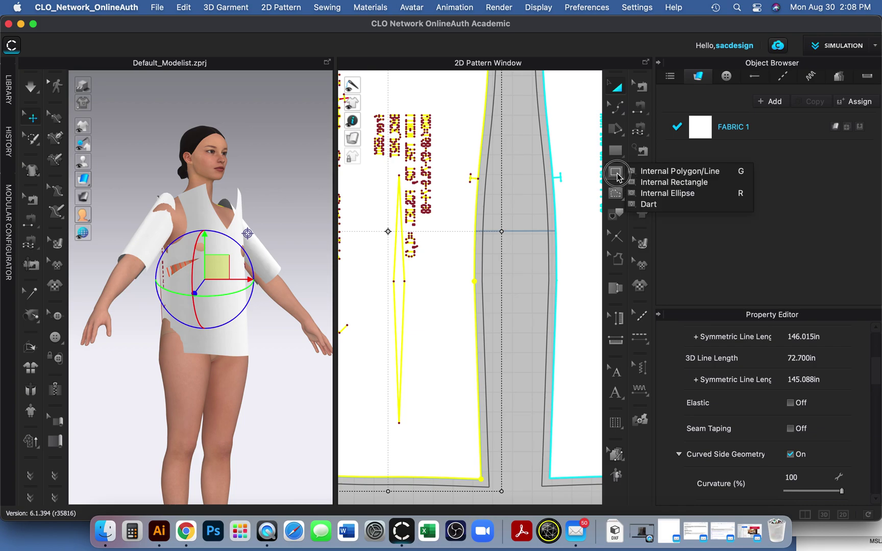
click(642, 183)
drag(427, 358, 465, 417)
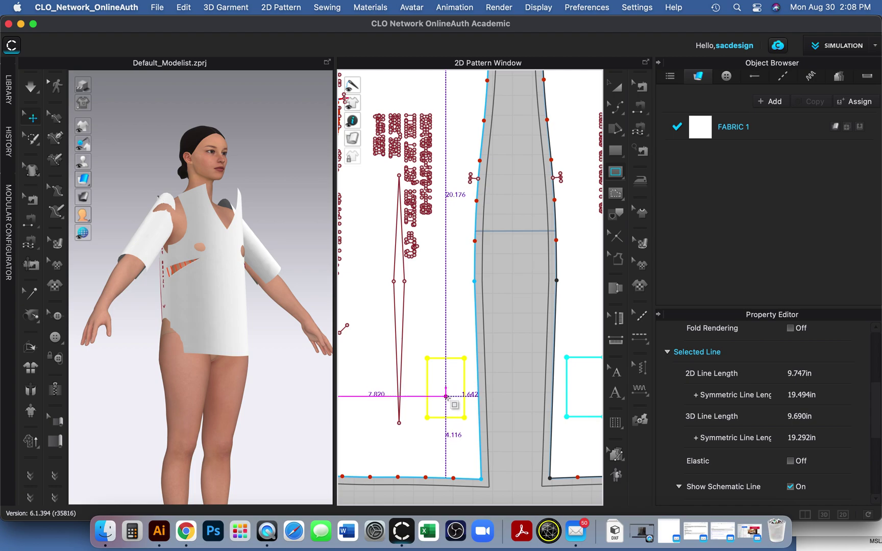
key(a)
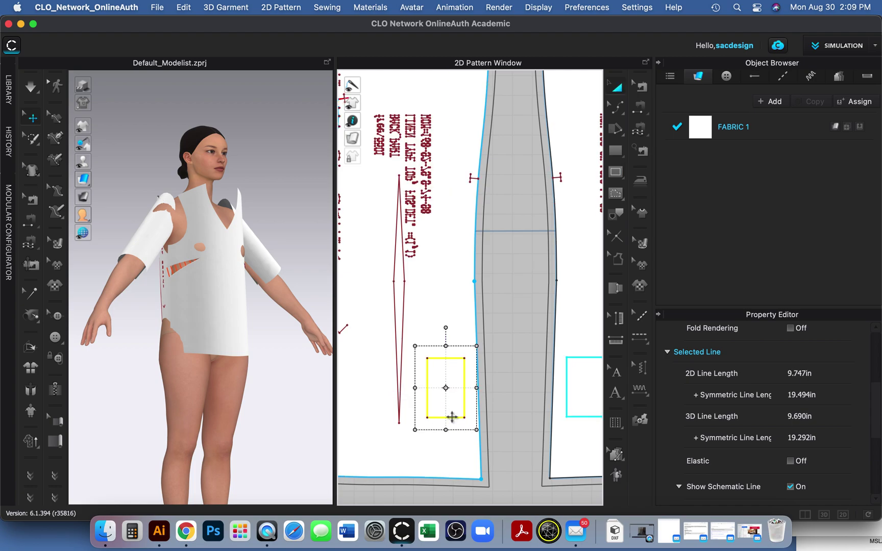
right_click(451, 417)
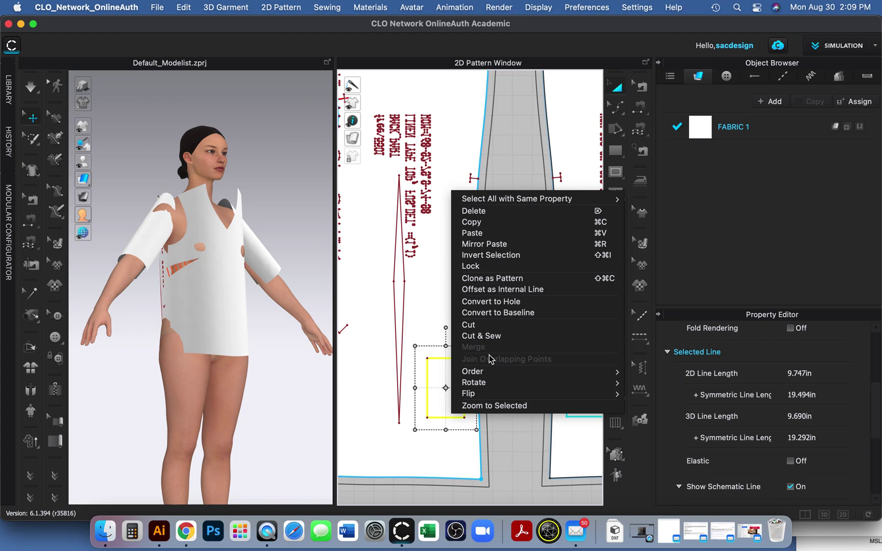
click(502, 307)
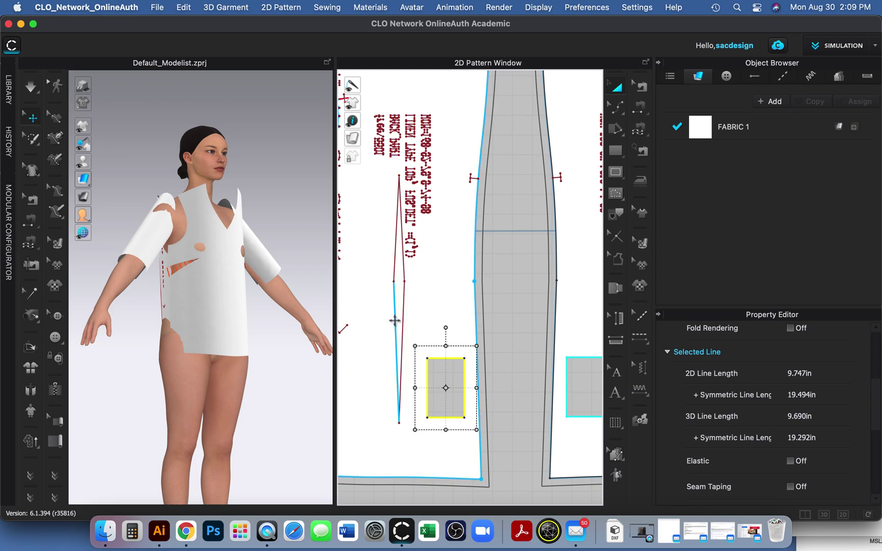
Step: Undo the hole conversion and the internal rectangle on the back piece
key(super+z)
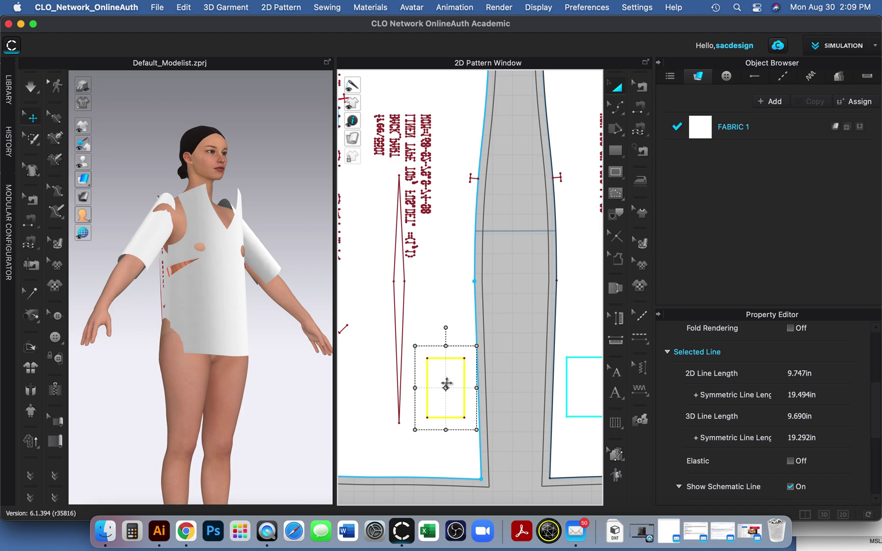
key(super+z)
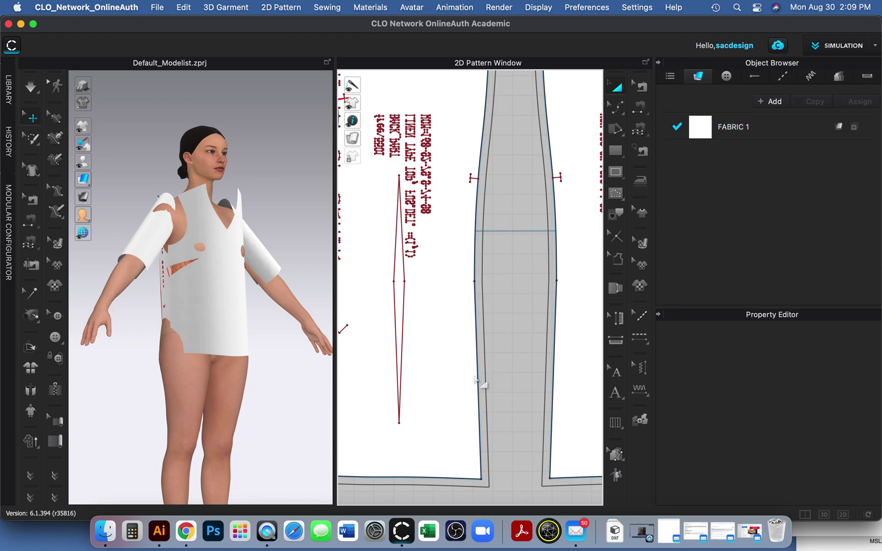
Step: Try to extend or trim the two lower waist dart segments to an internal line
click(395, 324)
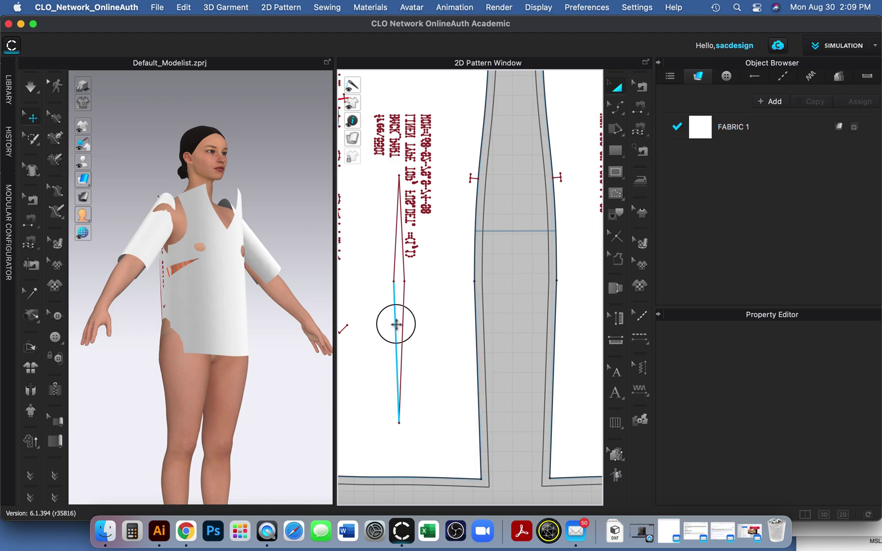
shift+click(404, 321)
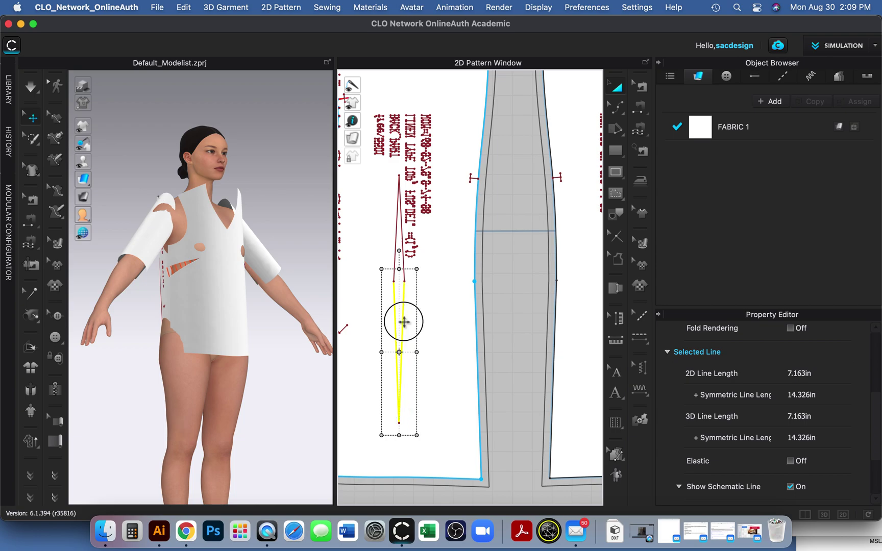
right_click(404, 323)
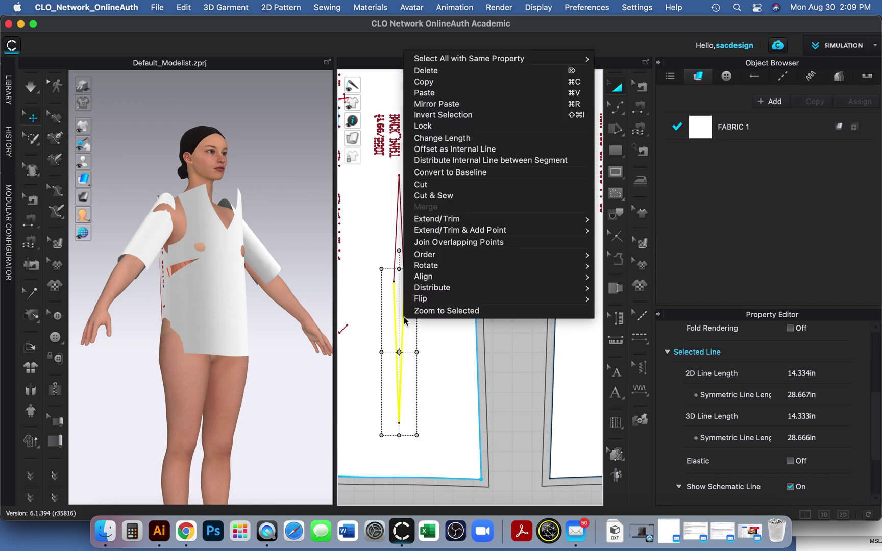
mouse_move(438, 221)
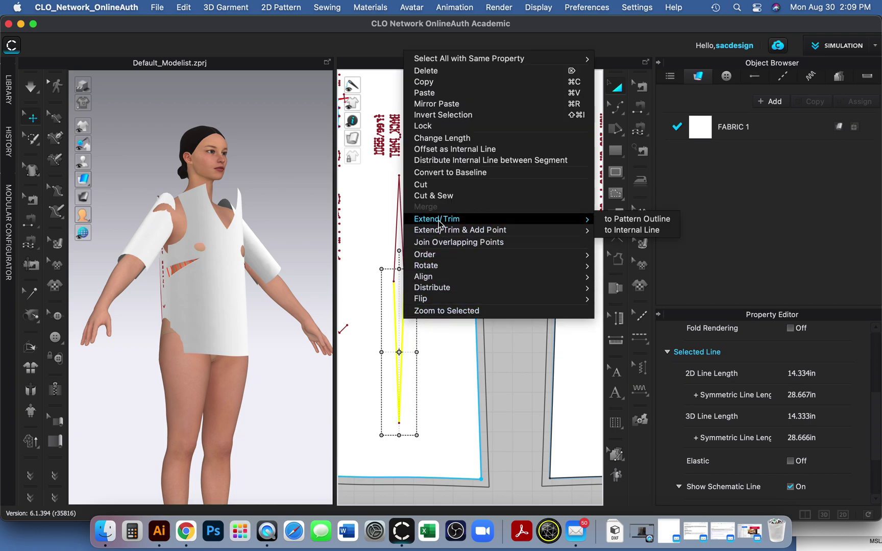
click(632, 230)
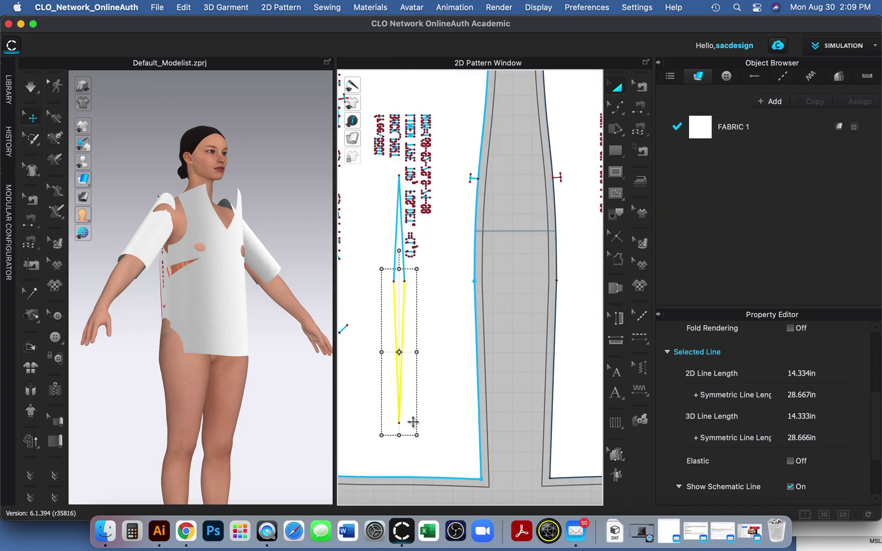
click(477, 330)
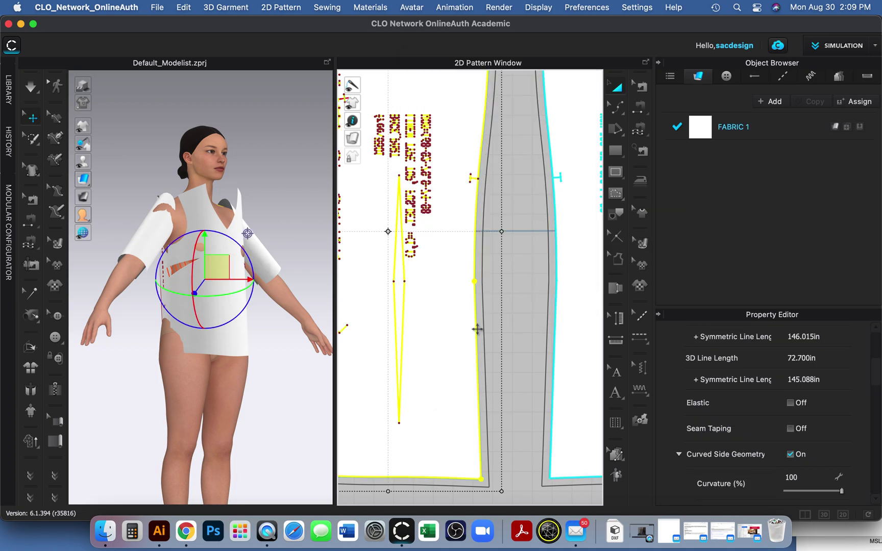
Step: Convert all four segments of the back waist dart to a baseline
click(398, 343)
click(409, 339)
click(399, 339)
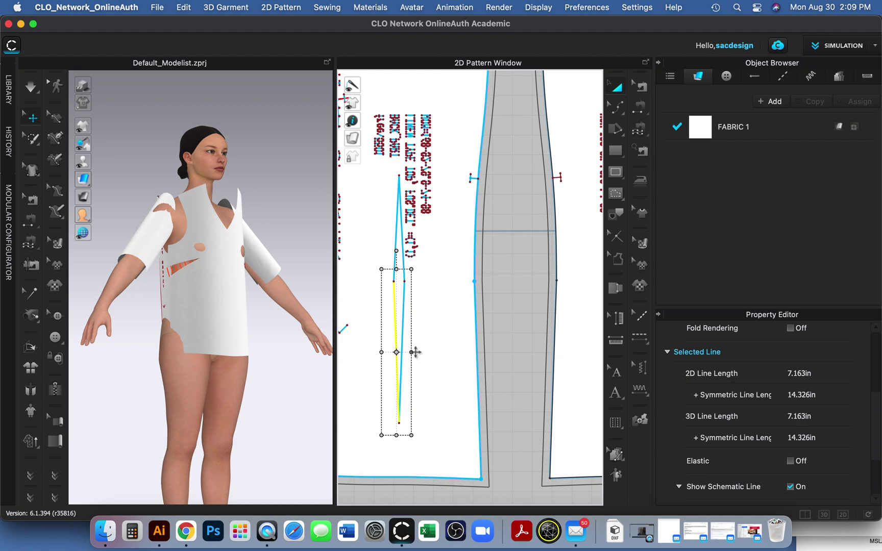
shift+click(403, 310)
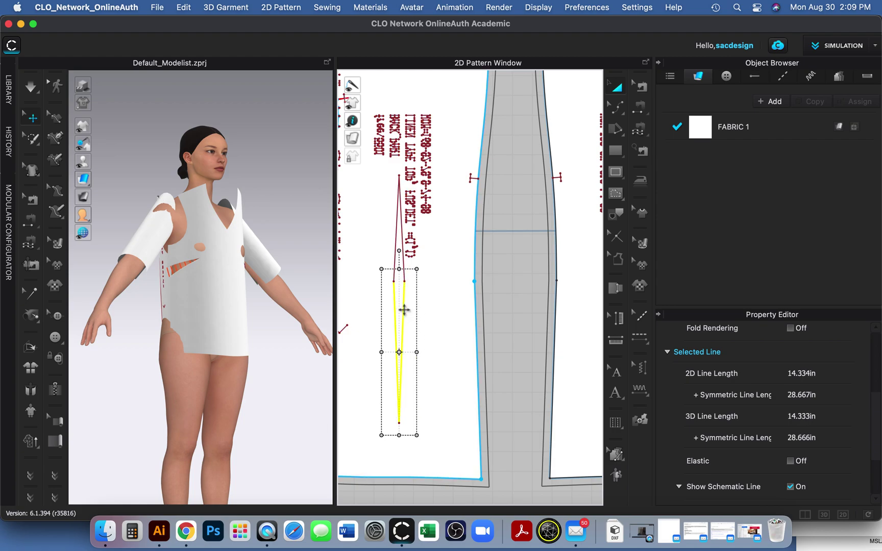
shift+click(397, 244)
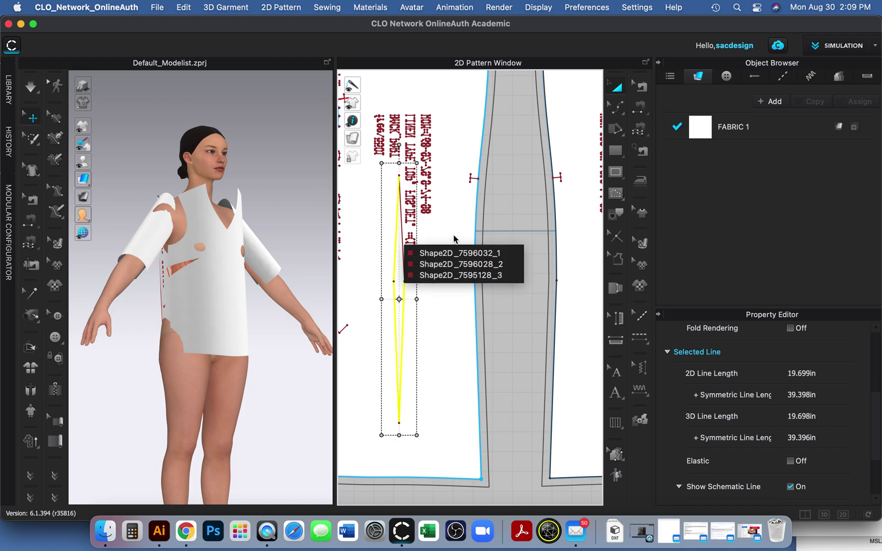
shift+click(403, 274)
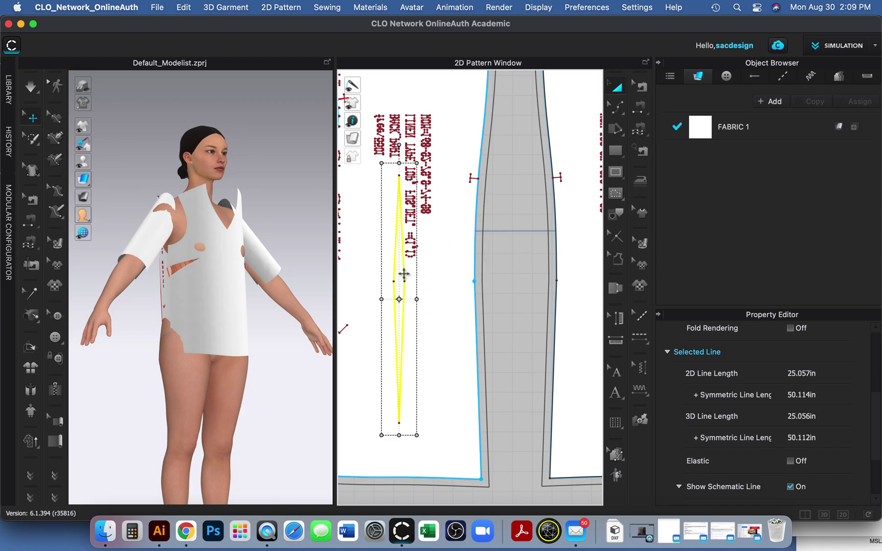
right_click(403, 274)
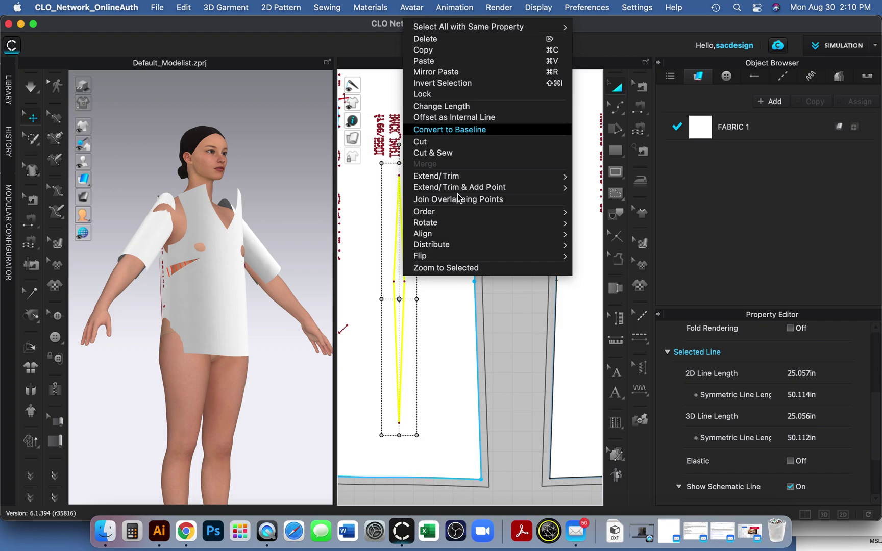
click(468, 130)
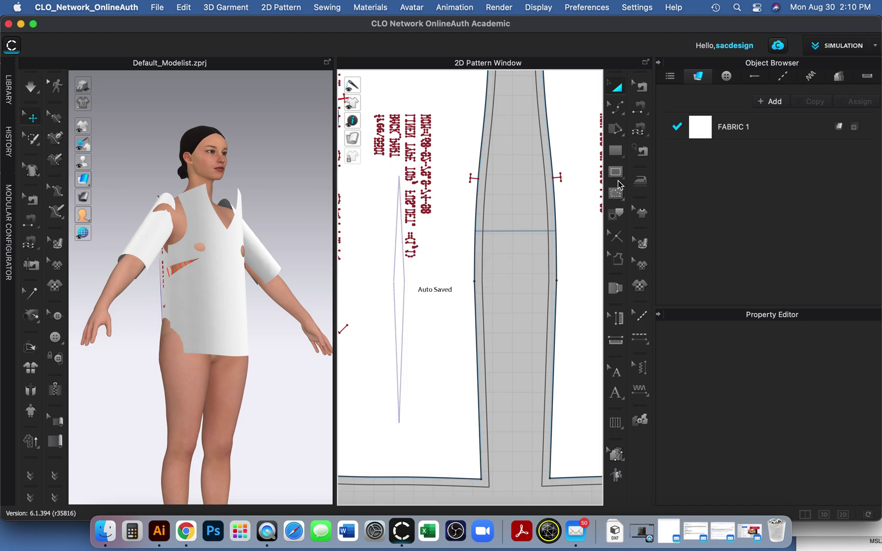
click(617, 152)
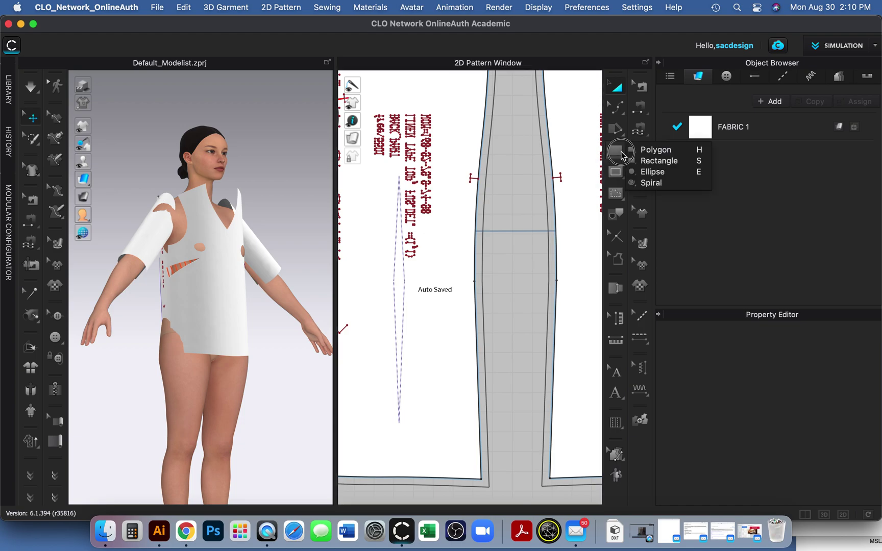
drag(664, 178, 597, 156)
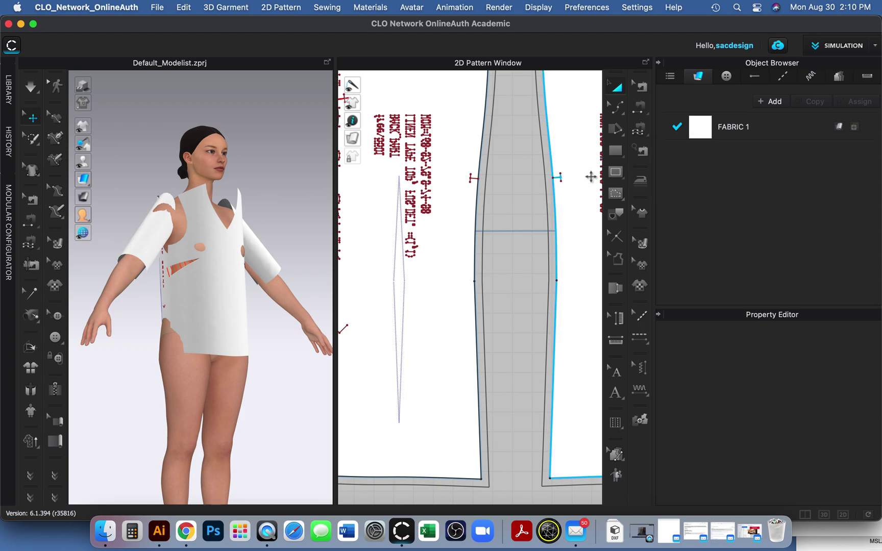
click(616, 175)
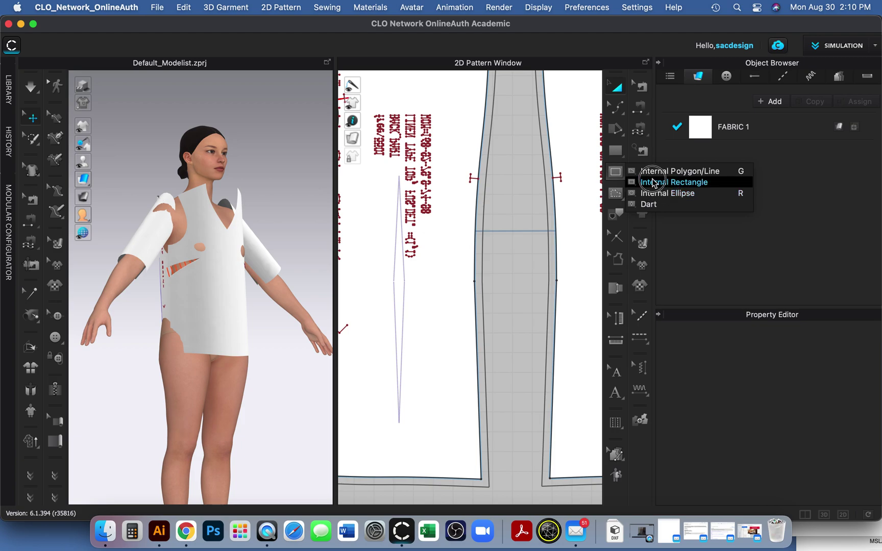
click(614, 176)
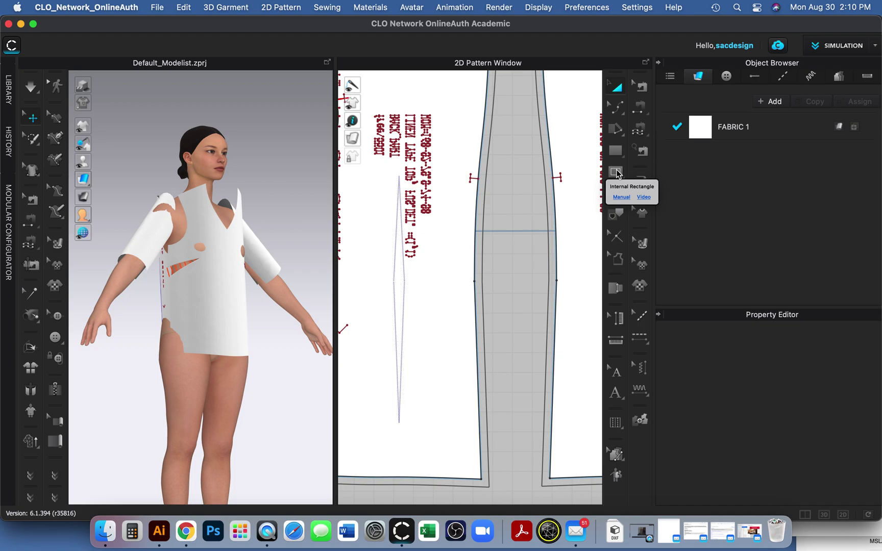
click(617, 172)
scroll(529, 250, down, 3)
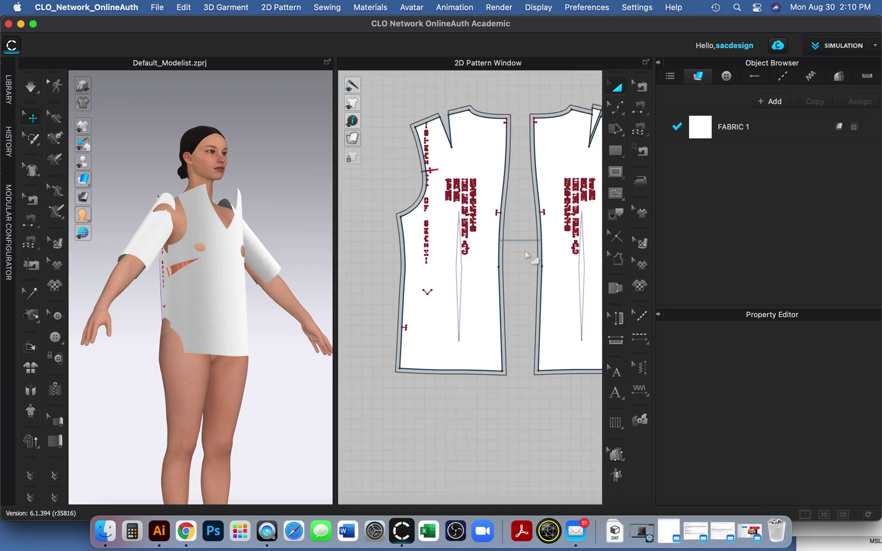
middle_drag(519, 264, 329, 353)
middle_drag(498, 327, 343, 259)
scroll(514, 317, down, 5)
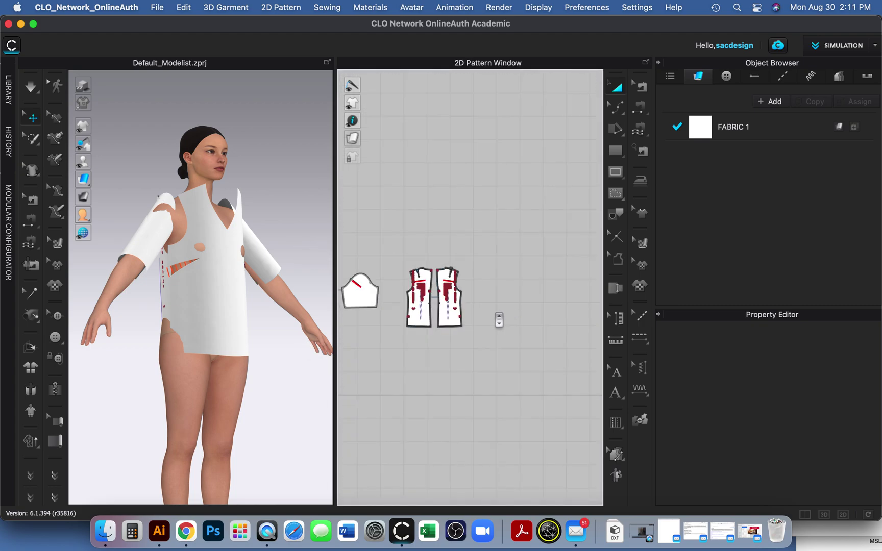
Step: Draw an internal rectangle on the back piece between the center back edge and the shoulder dart, below the neckline
scroll(407, 316, down, 3)
scroll(514, 323, up, 5)
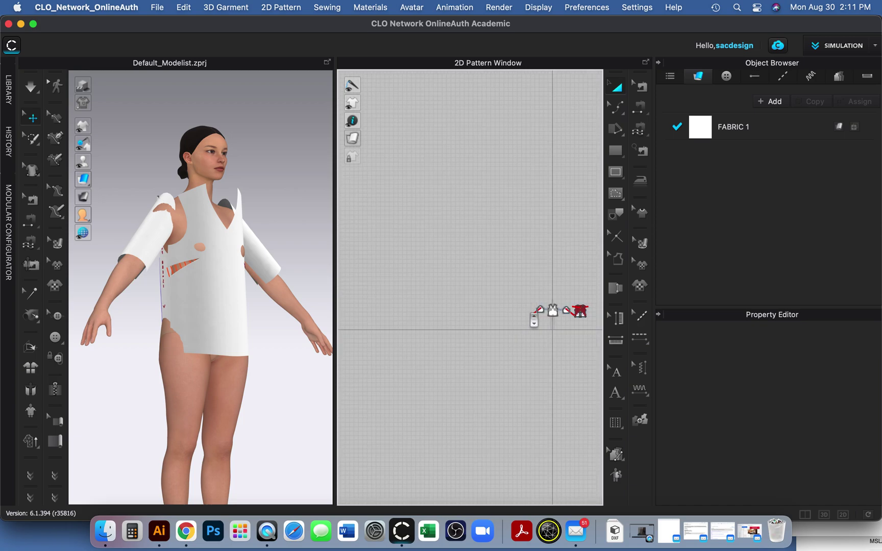
scroll(514, 322, up, 3)
middle_drag(482, 315, 225, 303)
scroll(406, 302, up, 2)
scroll(491, 323, up, 5)
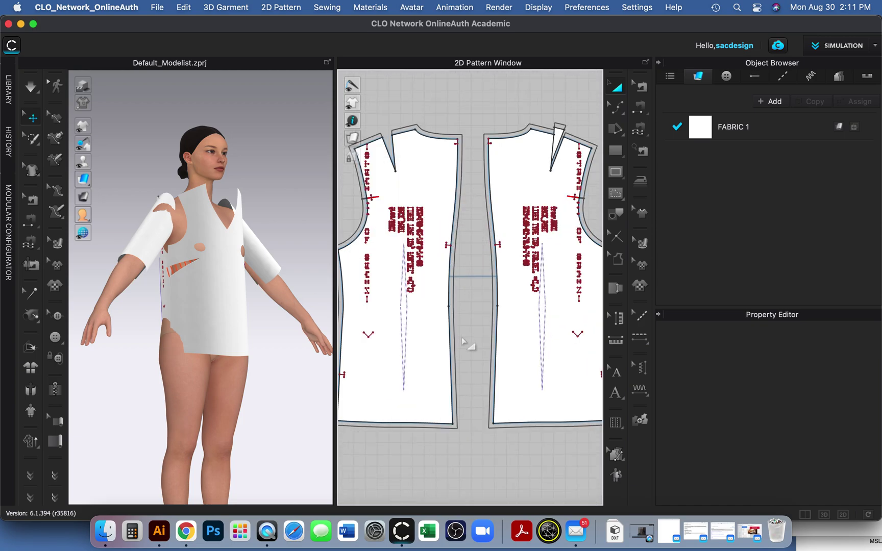
click(515, 164)
click(515, 165)
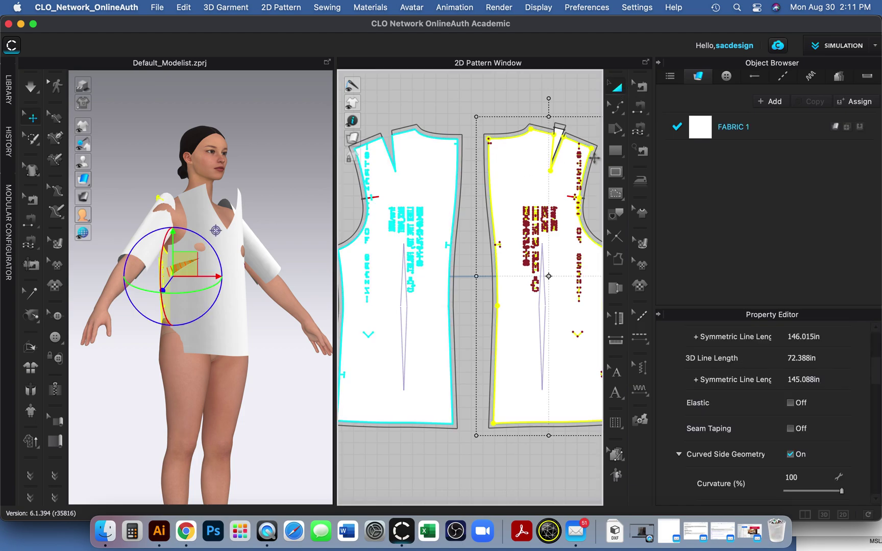
click(616, 174)
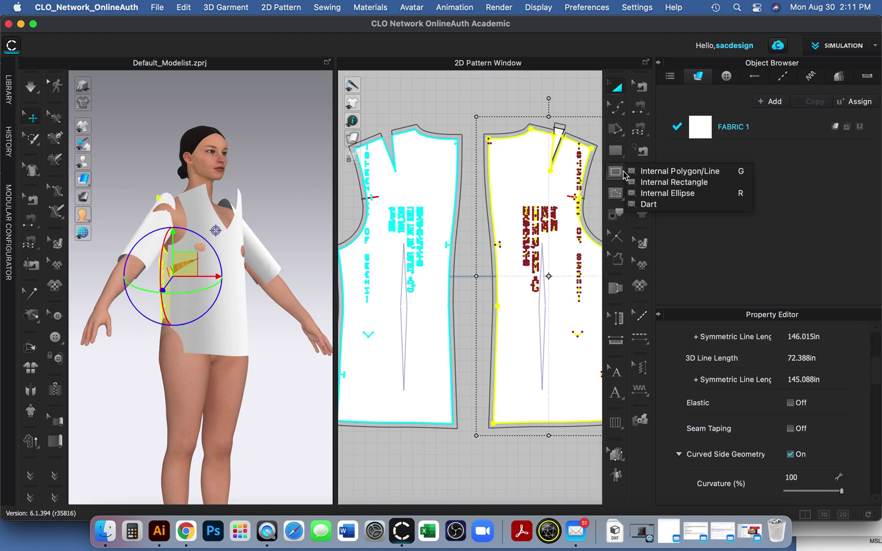
click(665, 182)
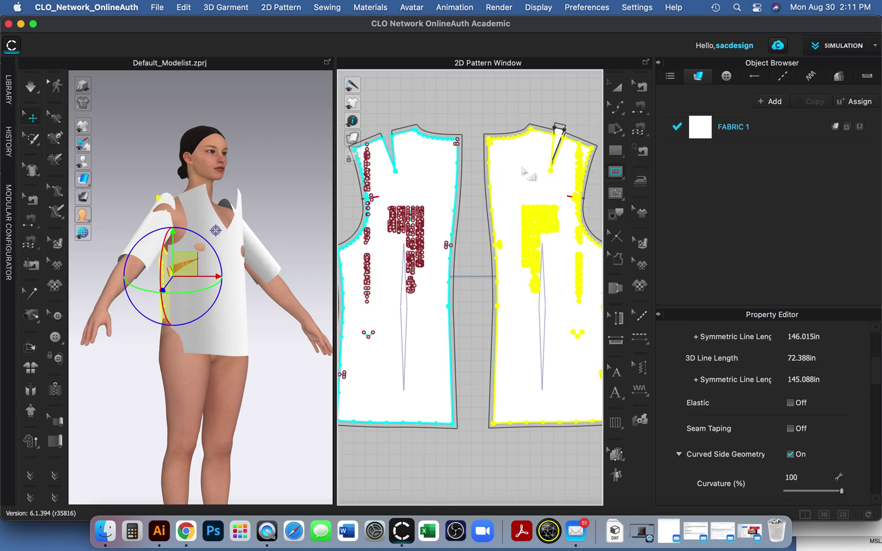
drag(505, 164, 531, 196)
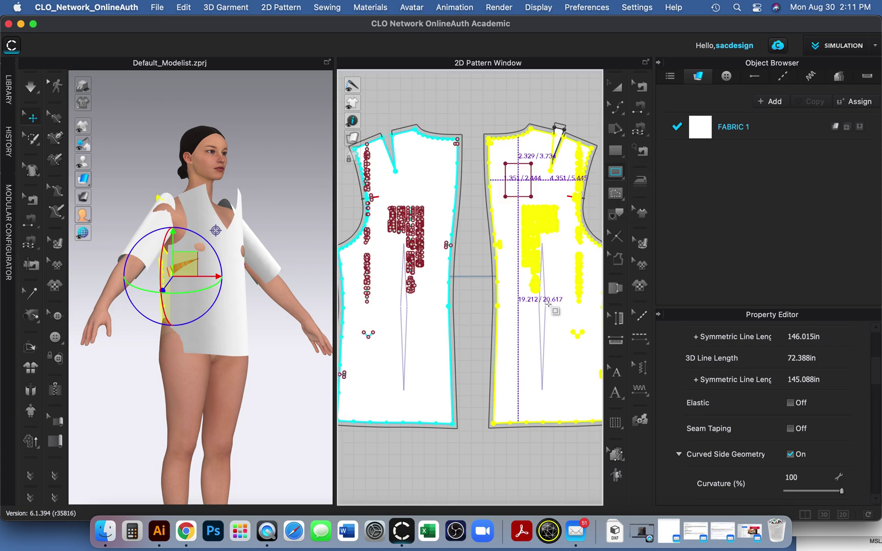
Step: Delete the internal rectangle from the back piece
click(500, 98)
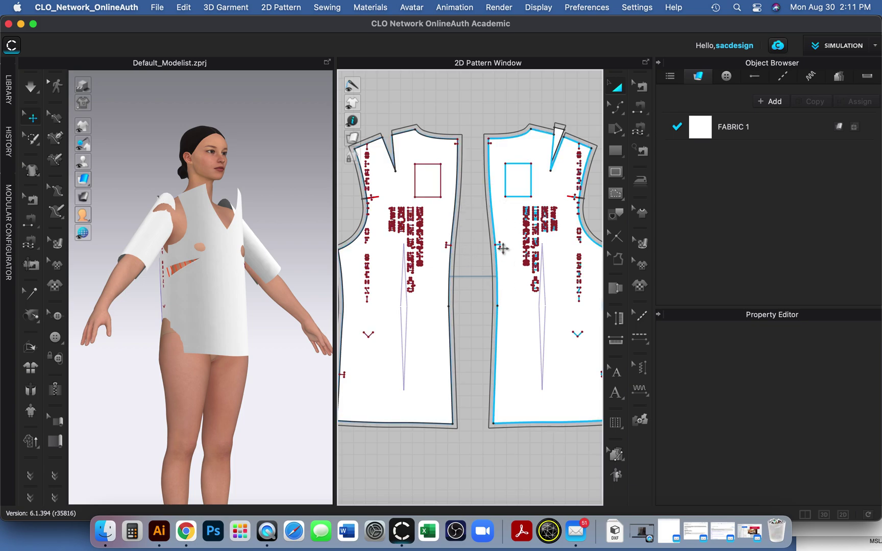
click(517, 198)
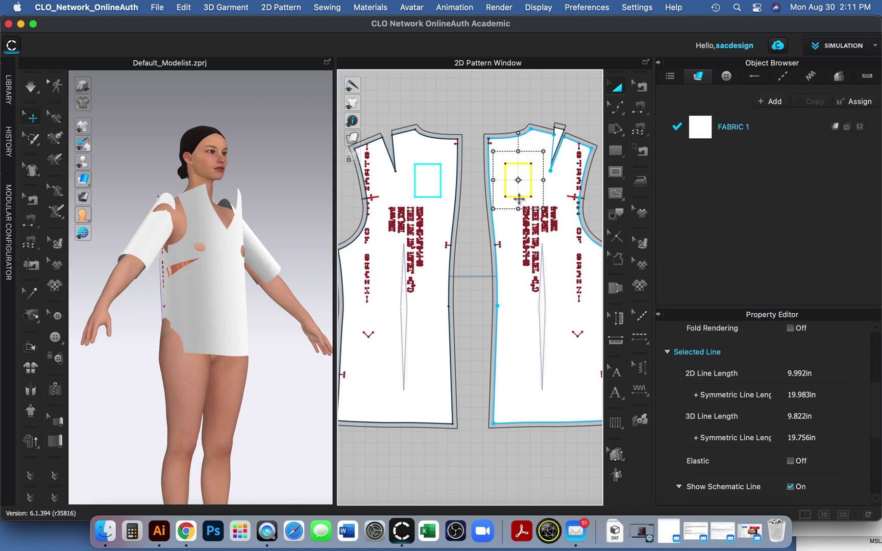
key(Delete)
Step: Trace the back waist dart's baseline with a closed four-point internal polygon, starting and ending at the upper dart tip
scroll(432, 334, up, 3)
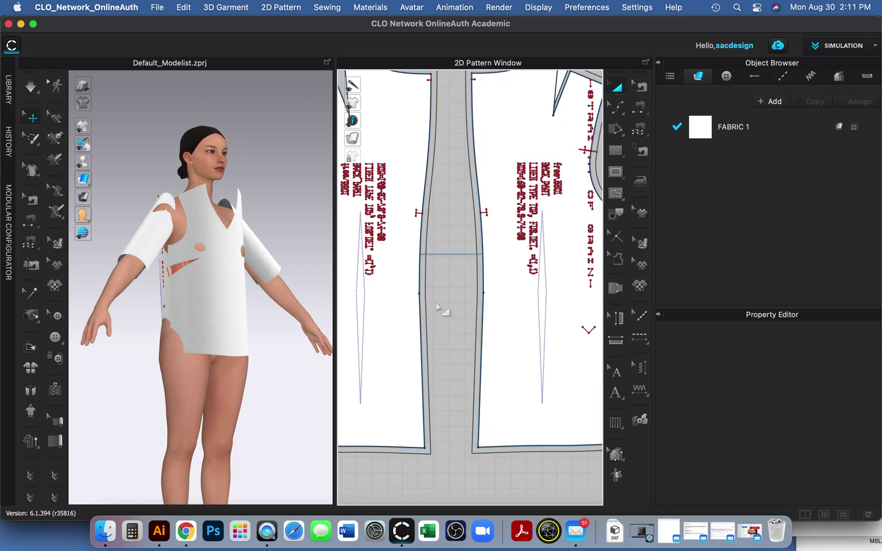
scroll(445, 293, down, 5)
scroll(490, 288, up, 2)
middle_drag(502, 288, 460, 291)
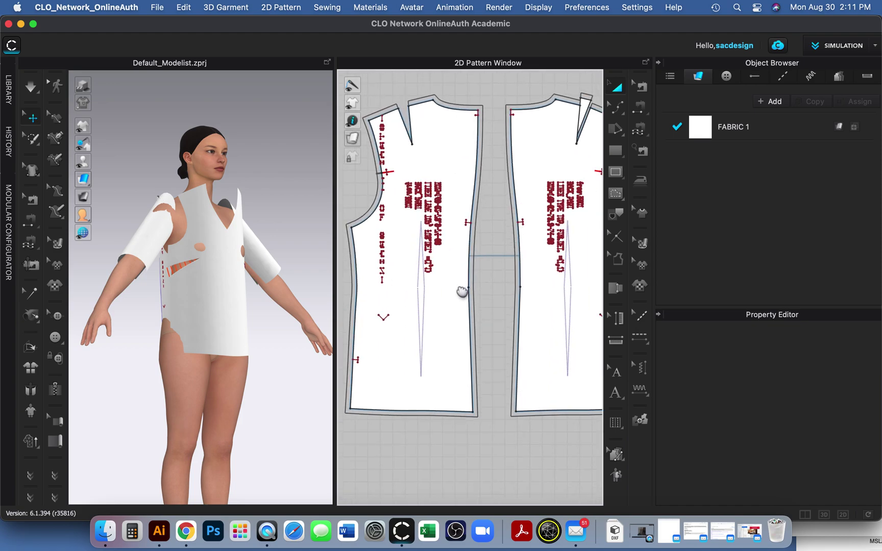
scroll(411, 303, up, 3)
scroll(411, 303, down, 2)
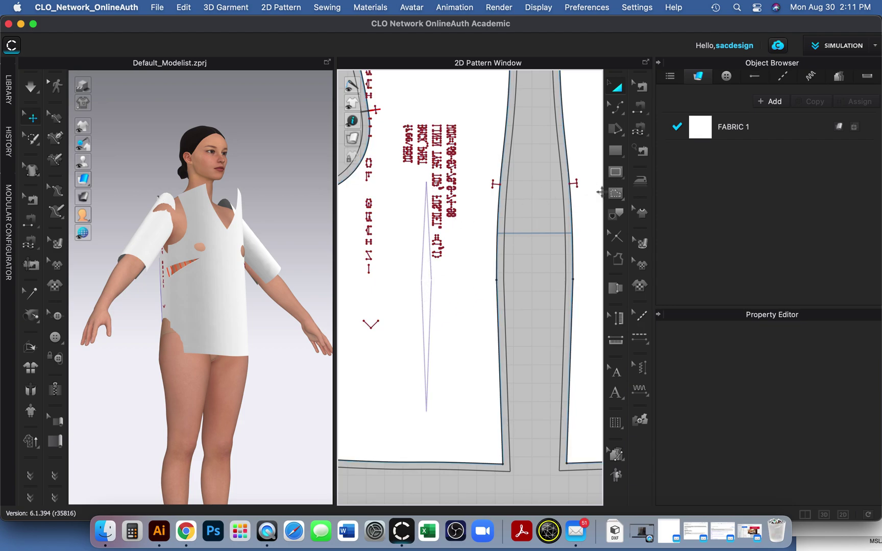
click(616, 176)
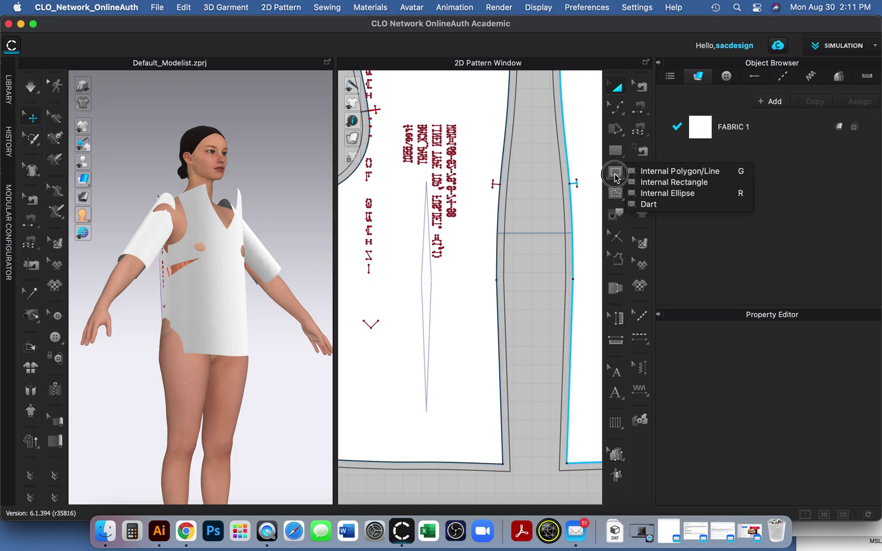
click(665, 173)
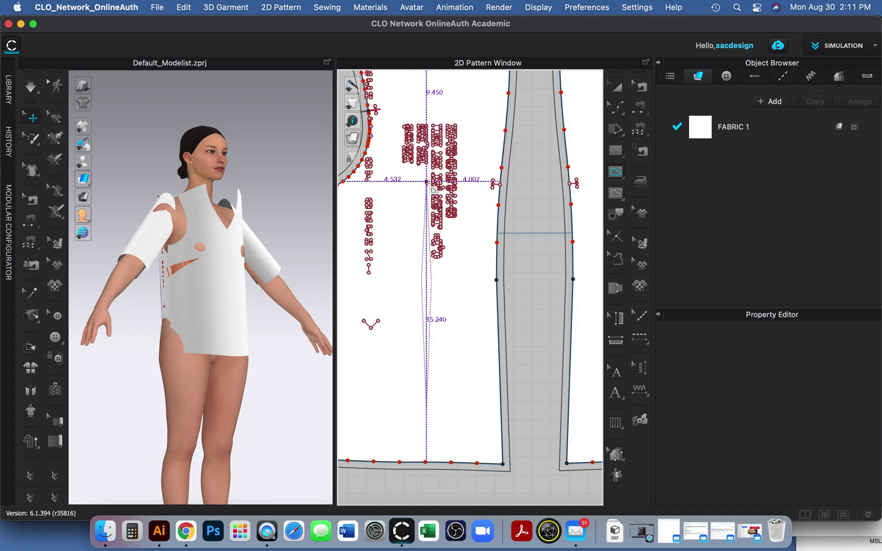
click(426, 181)
click(422, 279)
click(426, 412)
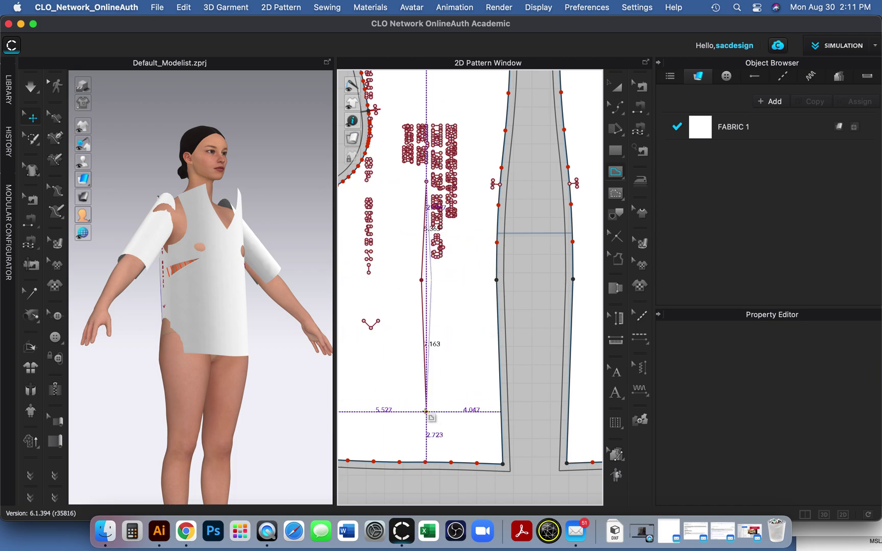
click(432, 279)
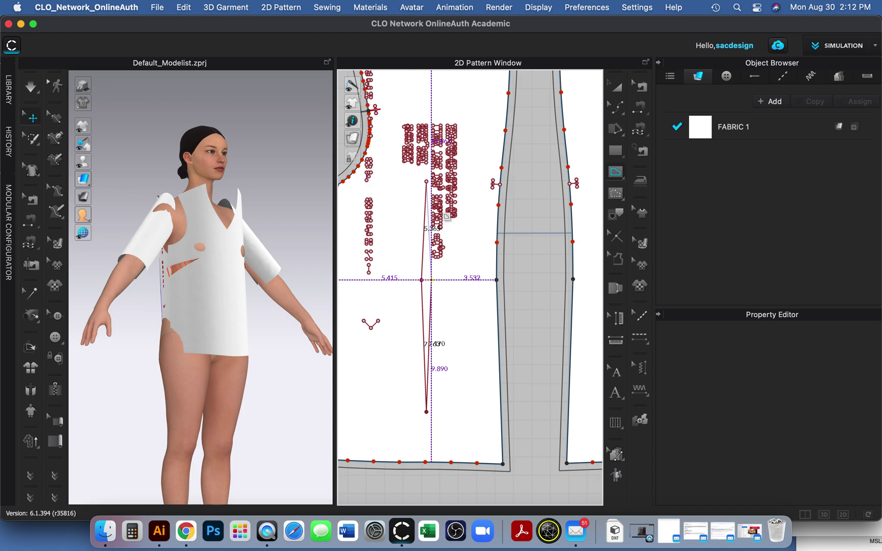
click(426, 182)
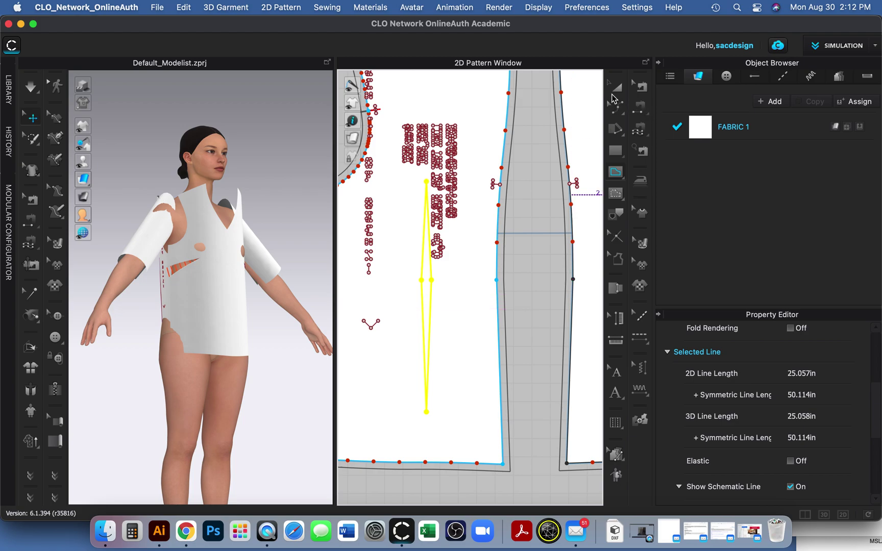
Step: Convert the traced waist dart polygon on the back piece to a hole
click(617, 90)
right_click(423, 308)
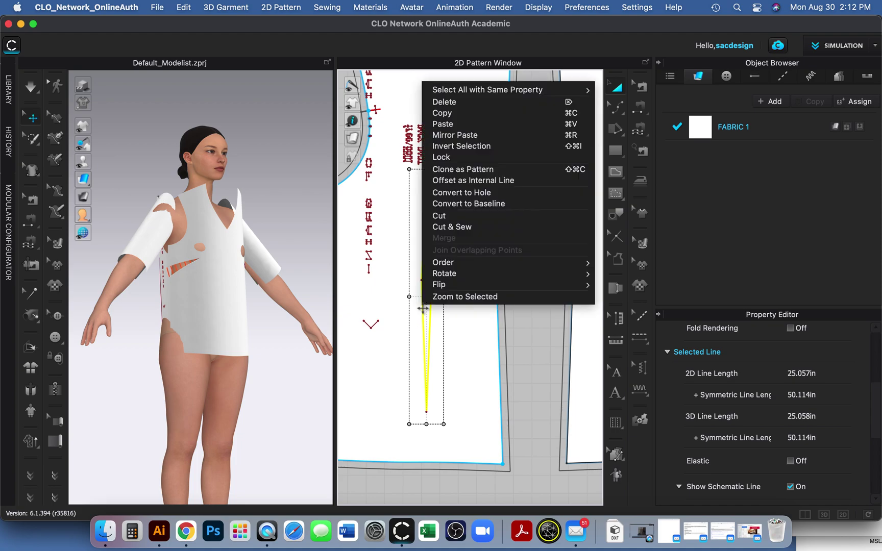
click(450, 195)
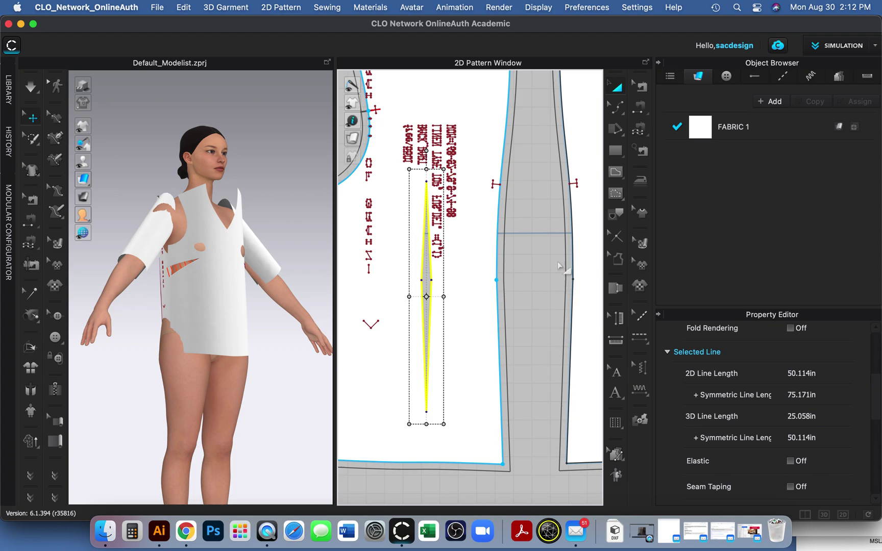
click(552, 274)
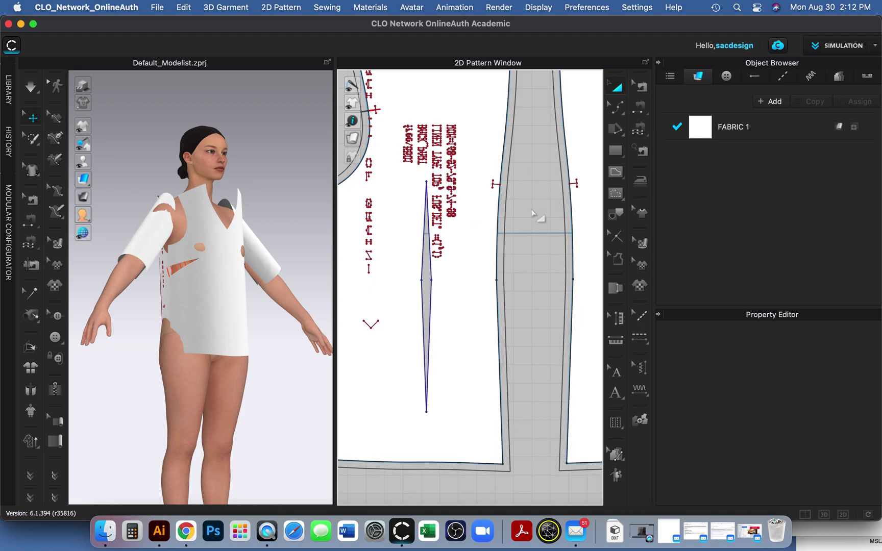
Step: Sew the back waist dart closed with segment sewing, joining its two upper legs and its two lower legs
scroll(540, 231, down, 5)
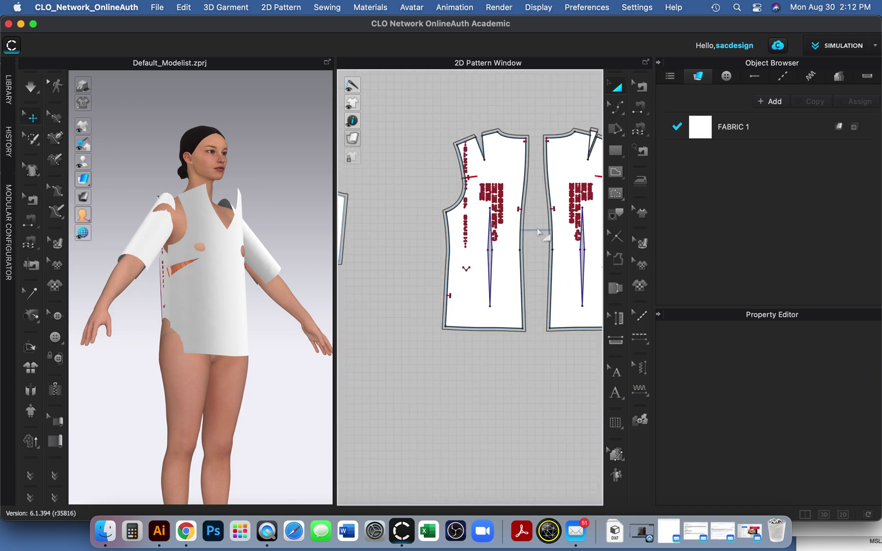
scroll(539, 232, up, 6)
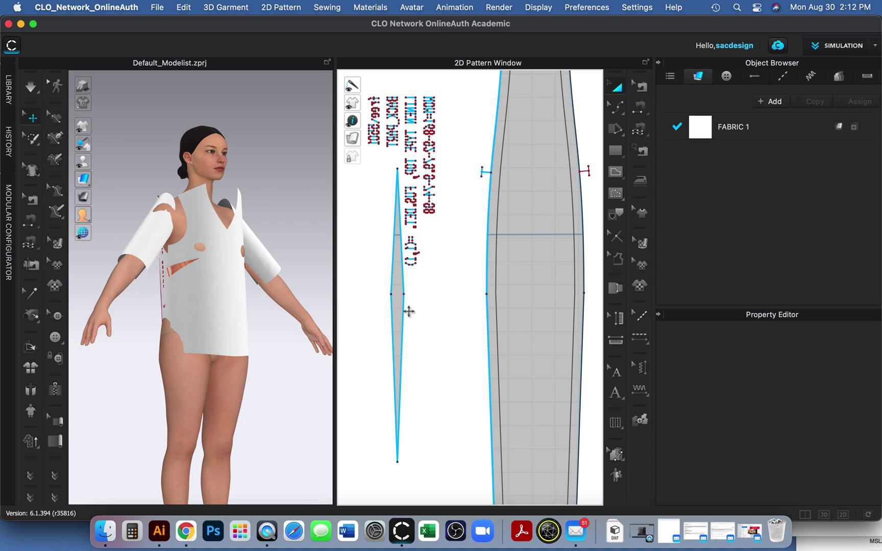
drag(644, 106, 674, 109)
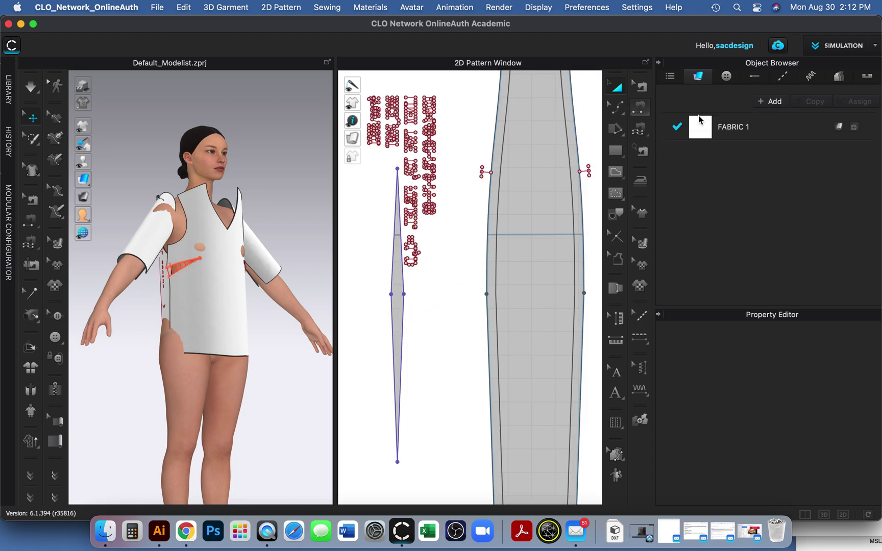
click(392, 289)
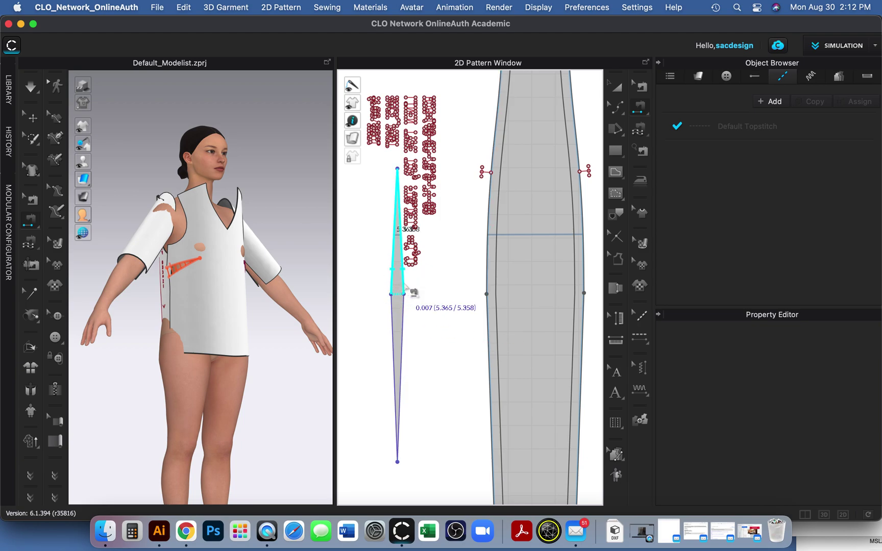
click(402, 276)
click(393, 323)
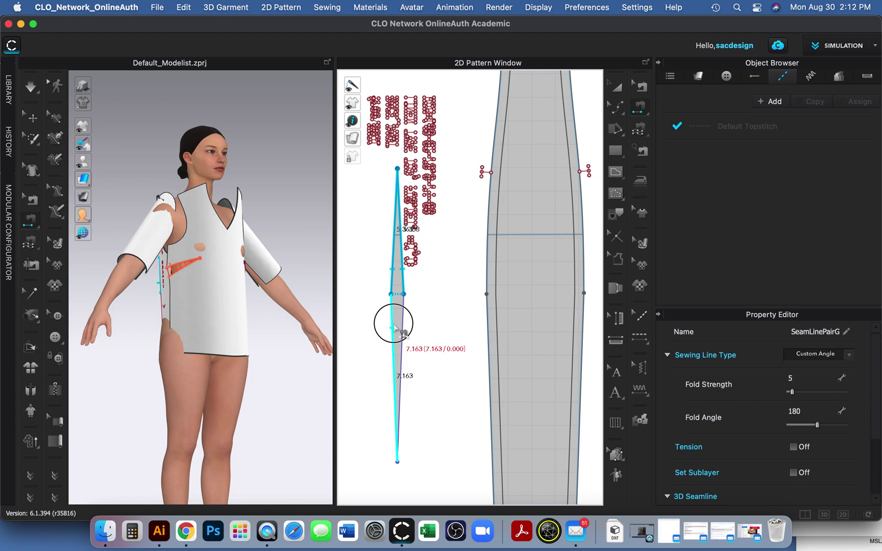
click(401, 325)
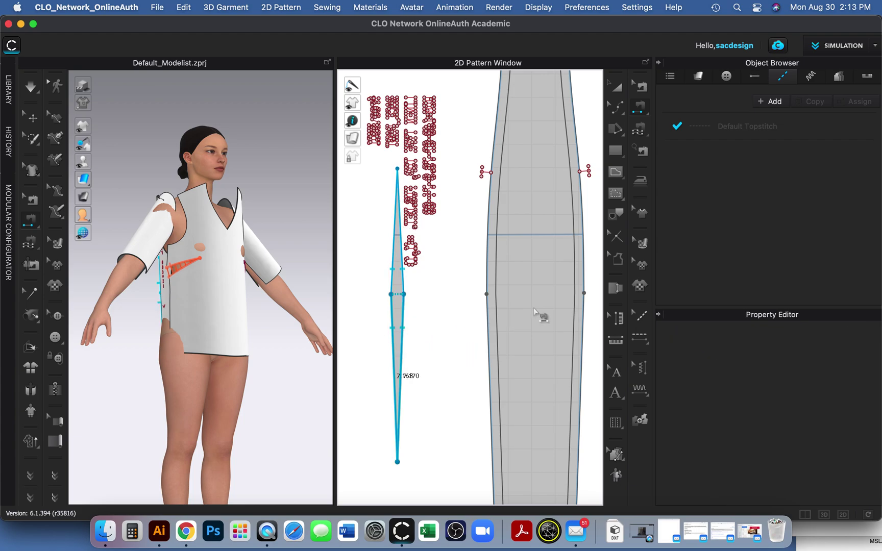
Step: Sew the two legs of the back shoulder dart together with segment sewing
scroll(538, 316, down, 3)
scroll(538, 315, down, 1)
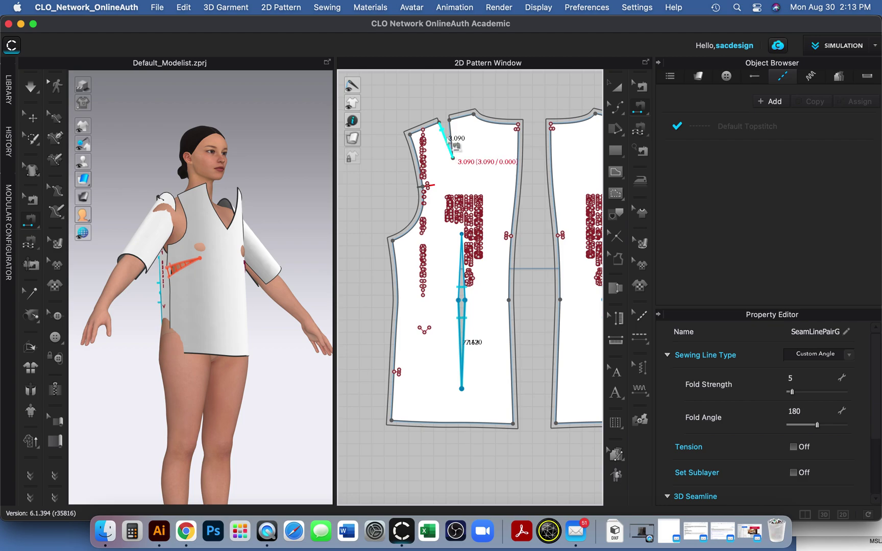
click(454, 147)
click(451, 135)
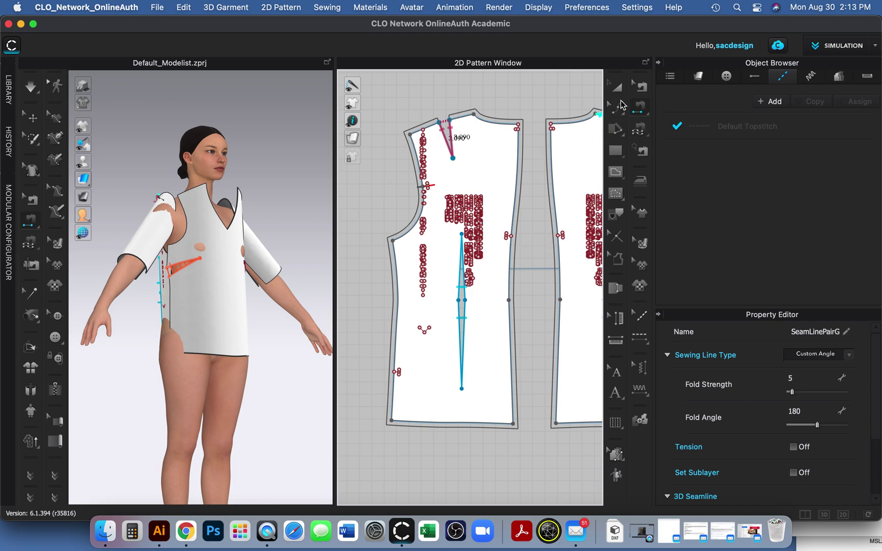
Step: Delete both back pieces with all their internal points, and undo the deletion
click(618, 107)
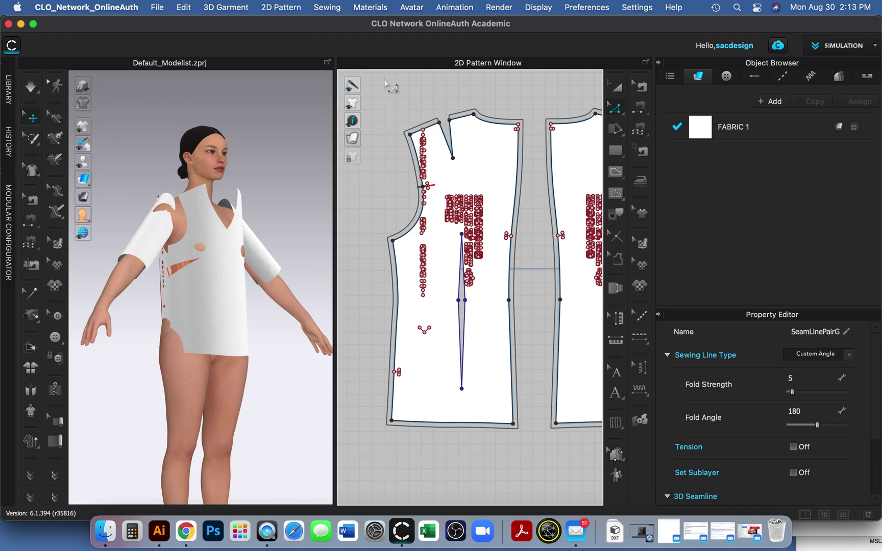
scroll(397, 98, down, 5)
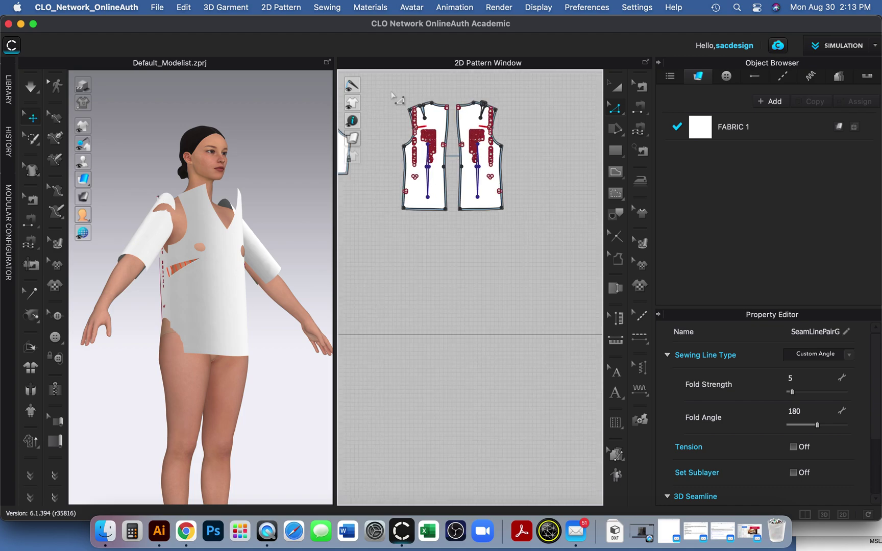
drag(386, 84, 561, 232)
key(Delete)
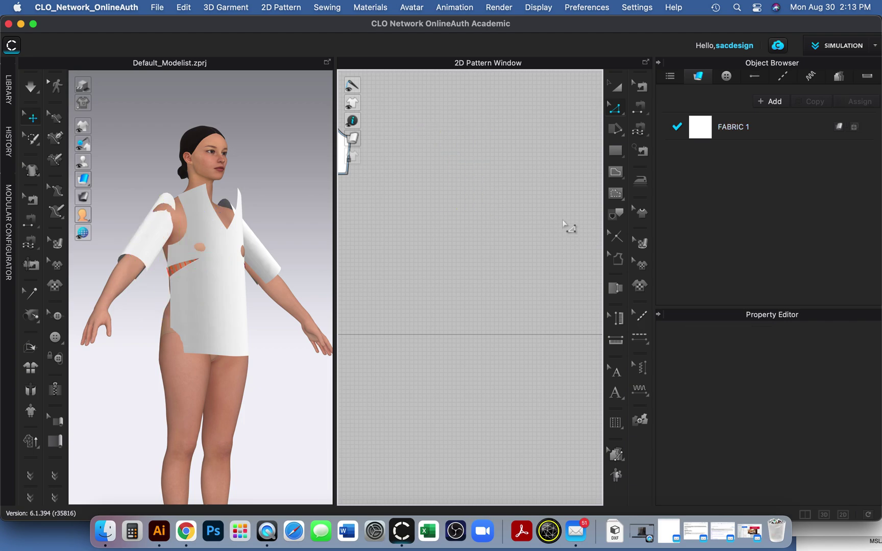
key(super+z)
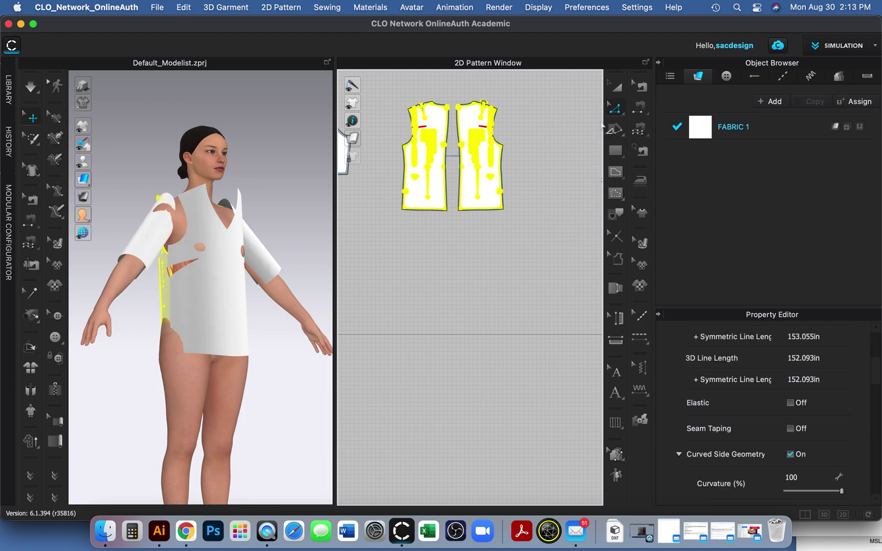
Step: Select both symmetric back pieces and lock their pattern outlines
click(617, 87)
click(515, 212)
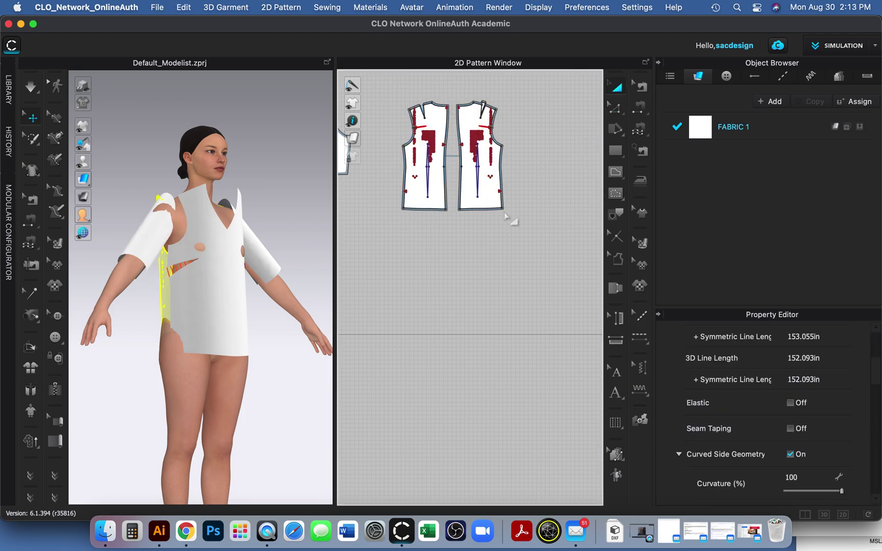
click(433, 199)
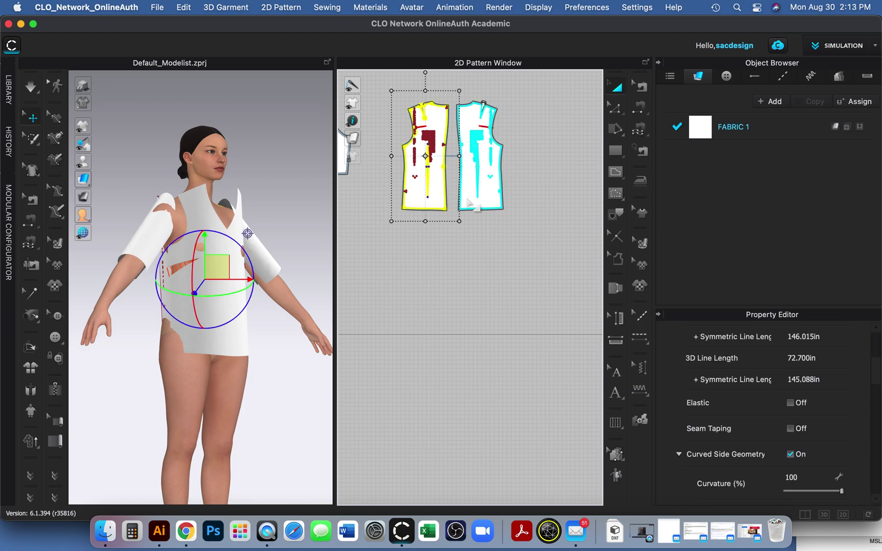
shift+click(465, 201)
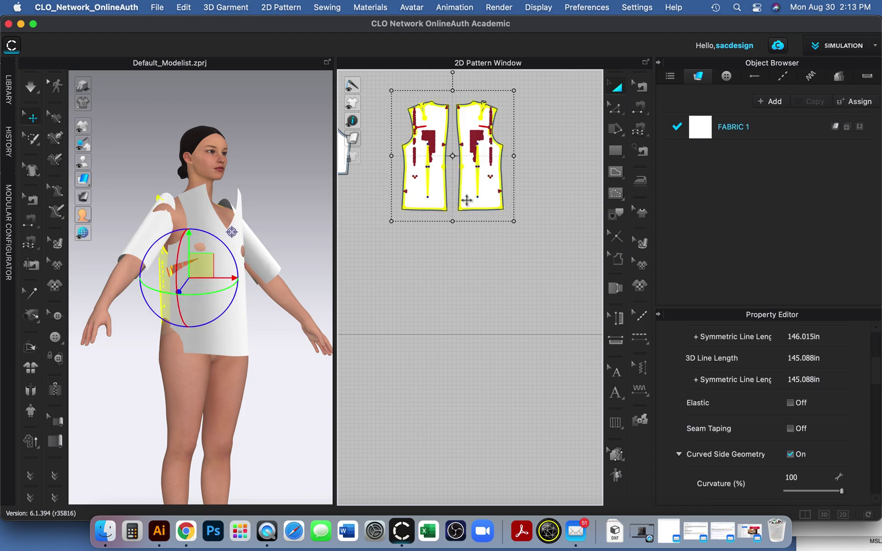
right_click(465, 201)
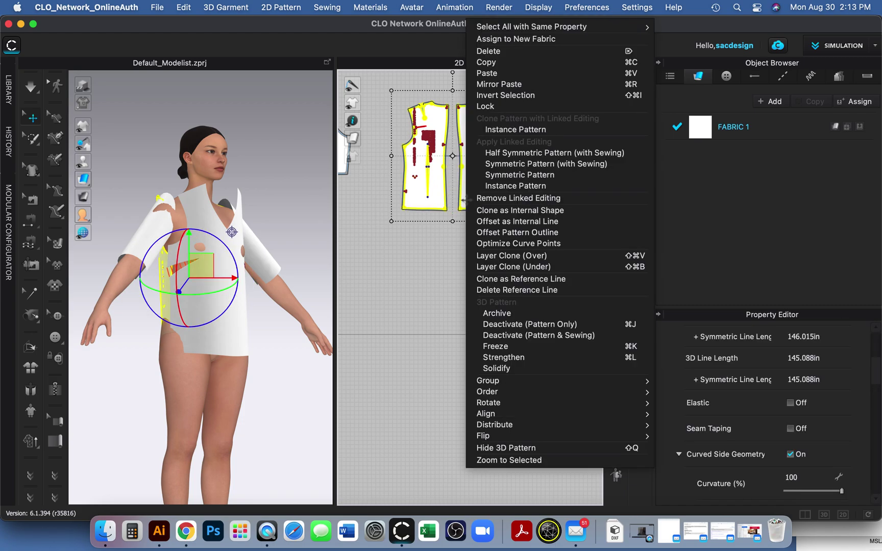
click(487, 107)
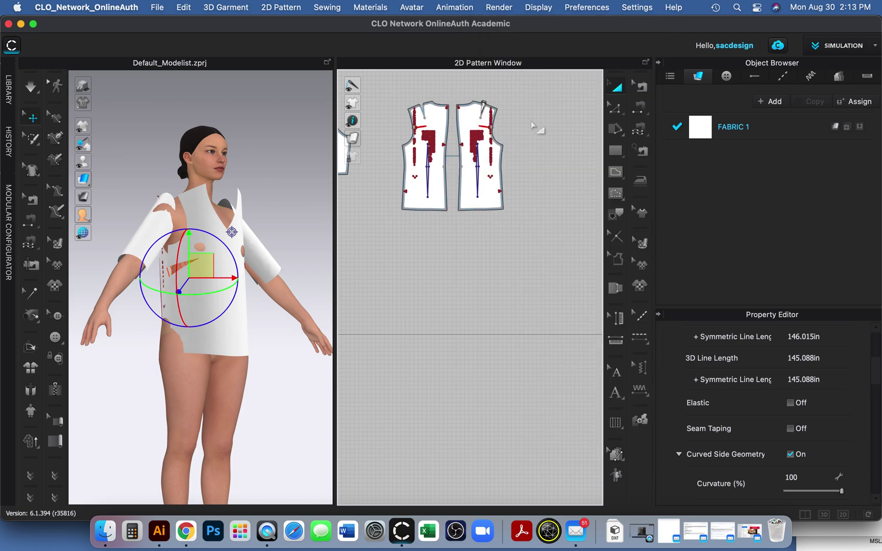
Step: Try to delete all unlocked internal points and lines on both back pieces, and undo the deletion
key(z)
drag(380, 90, 516, 226)
key(Delete)
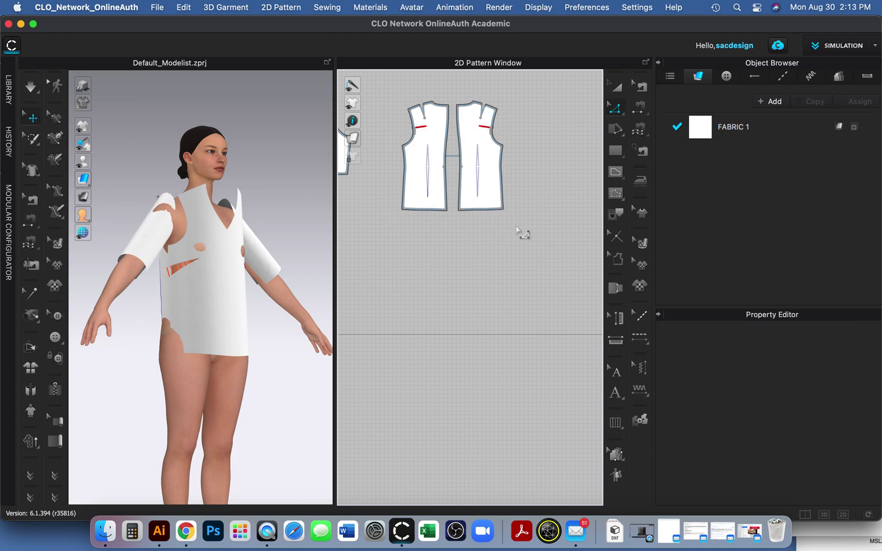
scroll(489, 188, up, 5)
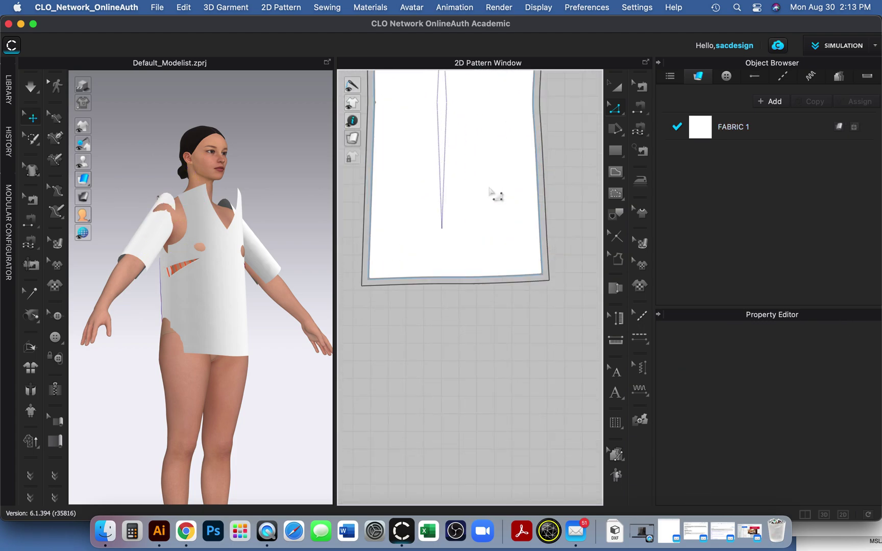
scroll(489, 189, down, 5)
key(super+z)
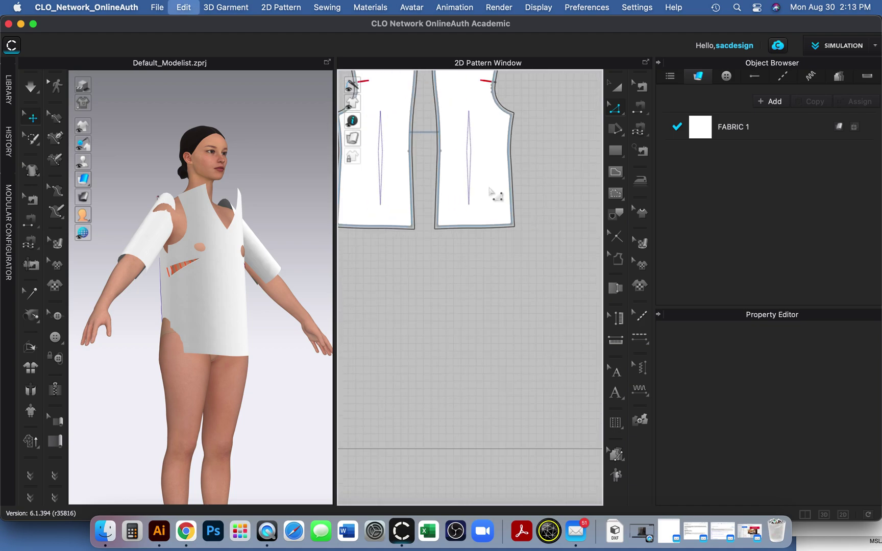
click(547, 173)
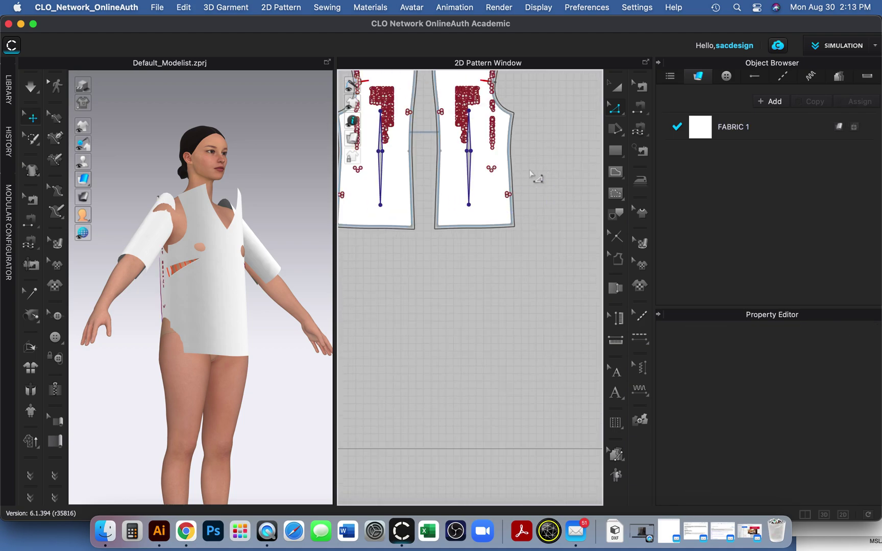
Step: Lock the waist dart shapes on the two linked back pieces
scroll(452, 180, down, 2)
scroll(453, 180, up, 10)
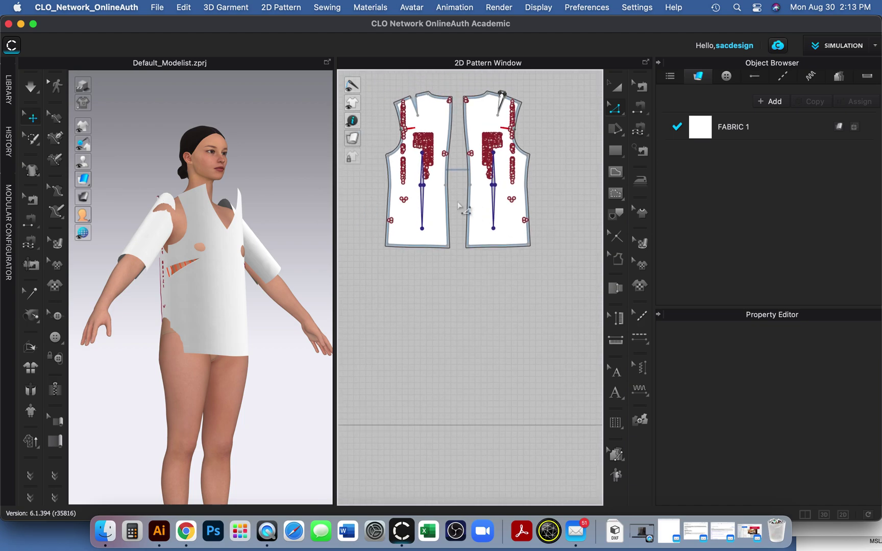
scroll(440, 212, down, 4)
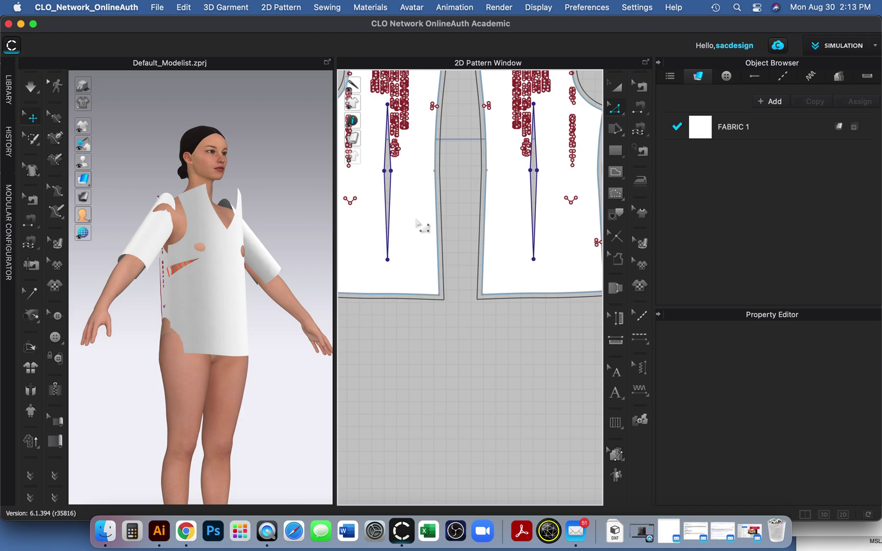
click(387, 217)
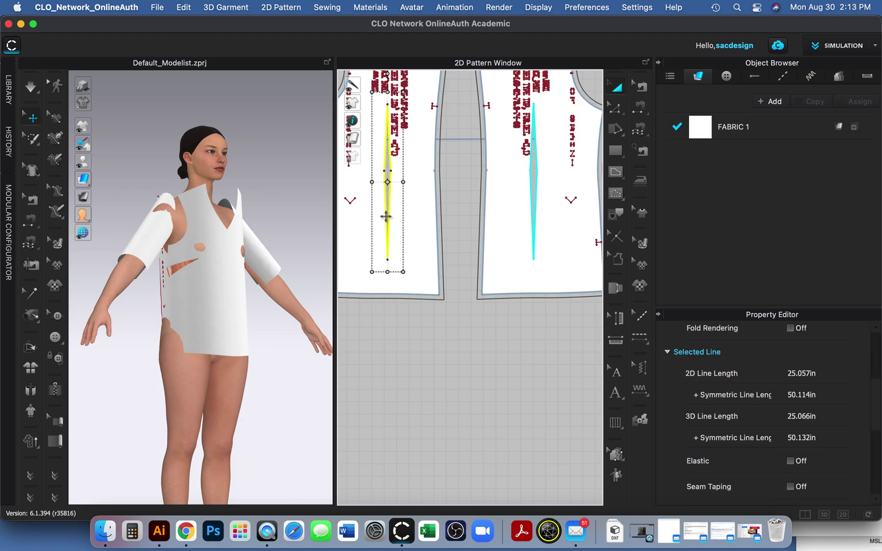
right_click(386, 216)
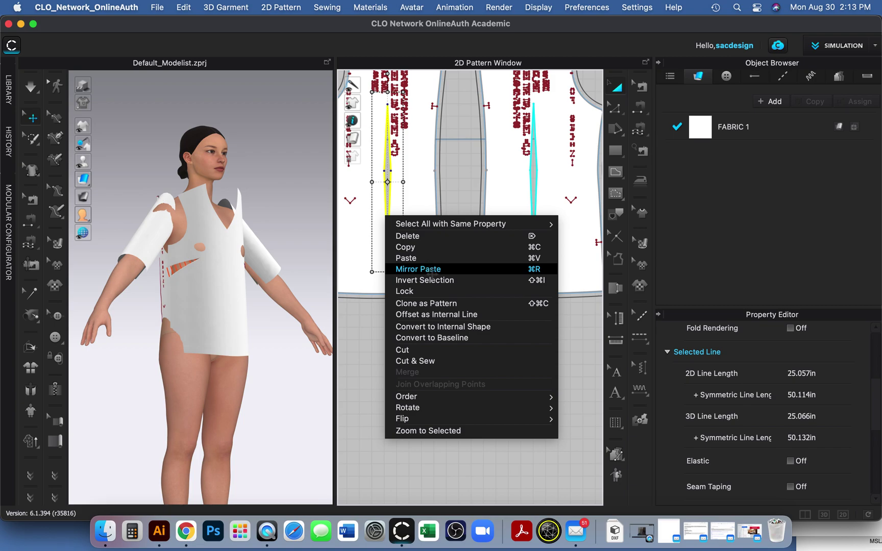
click(448, 293)
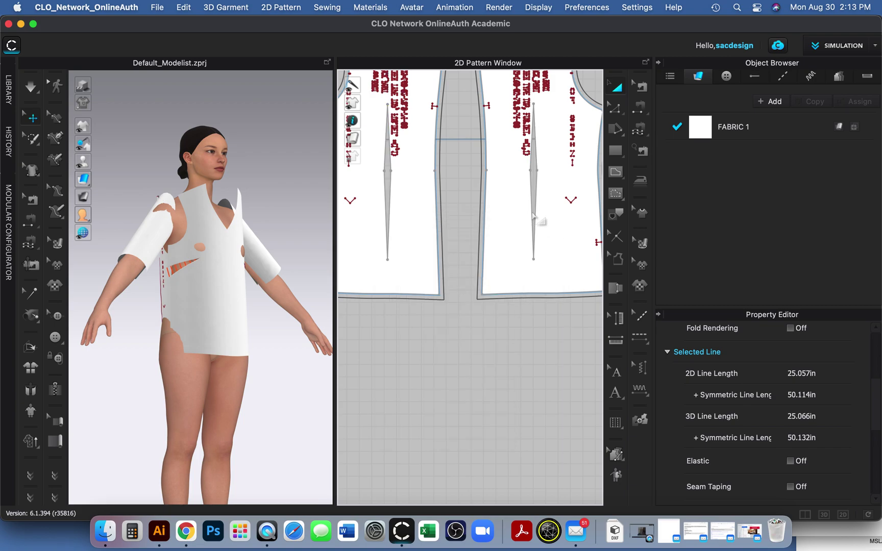
Step: Delete all remaining unlocked internal text and marking points from both back pieces, keeping the locked darts
scroll(522, 231, down, 5)
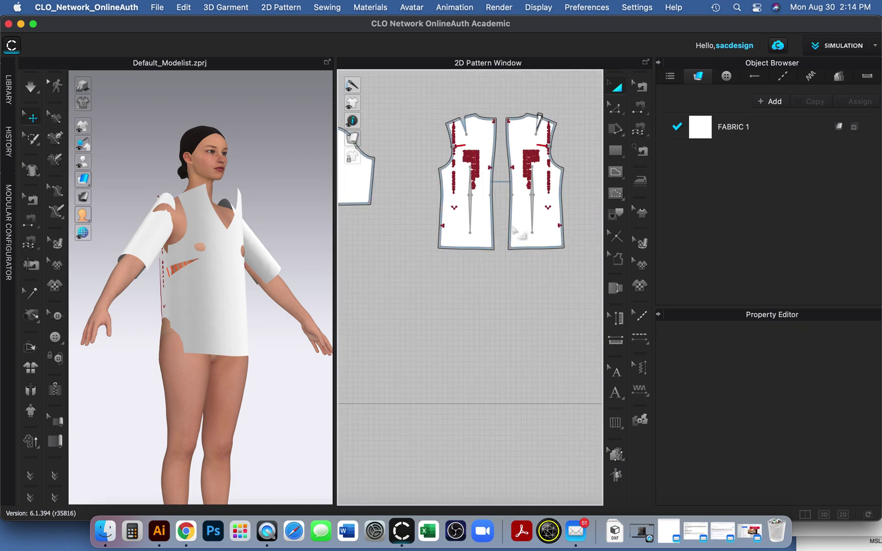
key(z)
drag(422, 98, 588, 273)
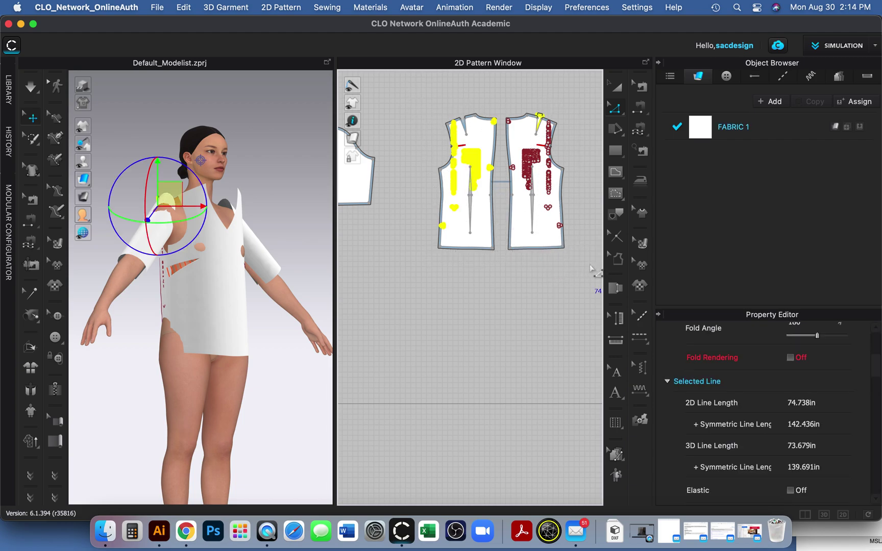
click(504, 213)
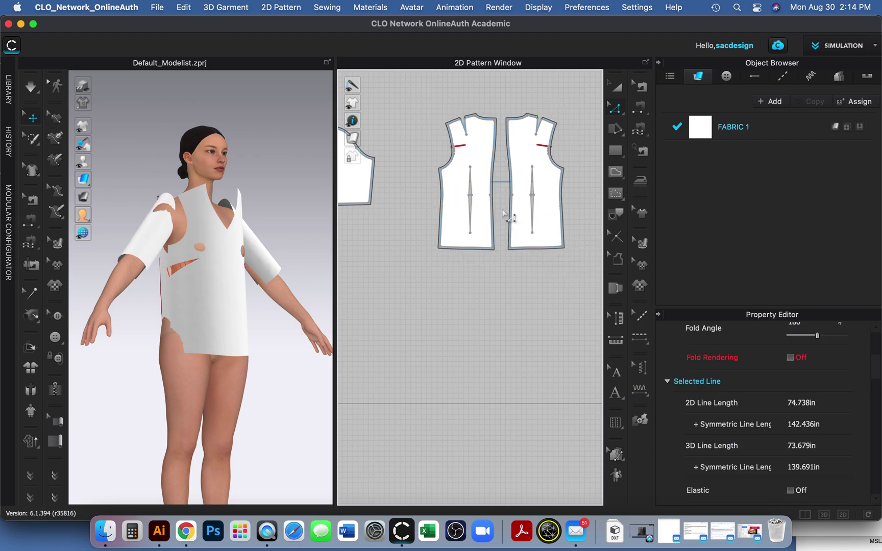
scroll(503, 212, up, 3)
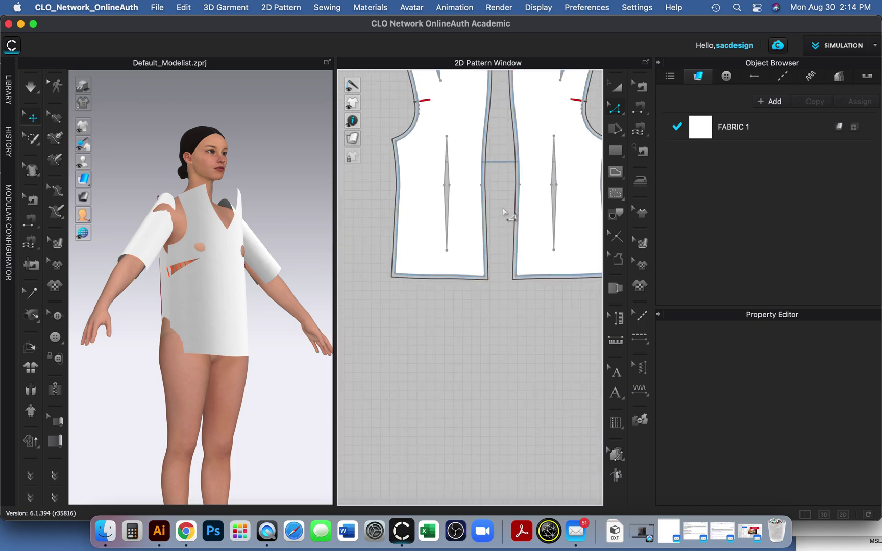
scroll(503, 209, up, 2)
Step: Unlock all pattern outlines and all internal lines across the whole garment
scroll(509, 217, down, 8)
middle_drag(375, 223, 534, 211)
scroll(538, 153, down, 2)
middle_drag(538, 153, 471, 195)
right_click(466, 156)
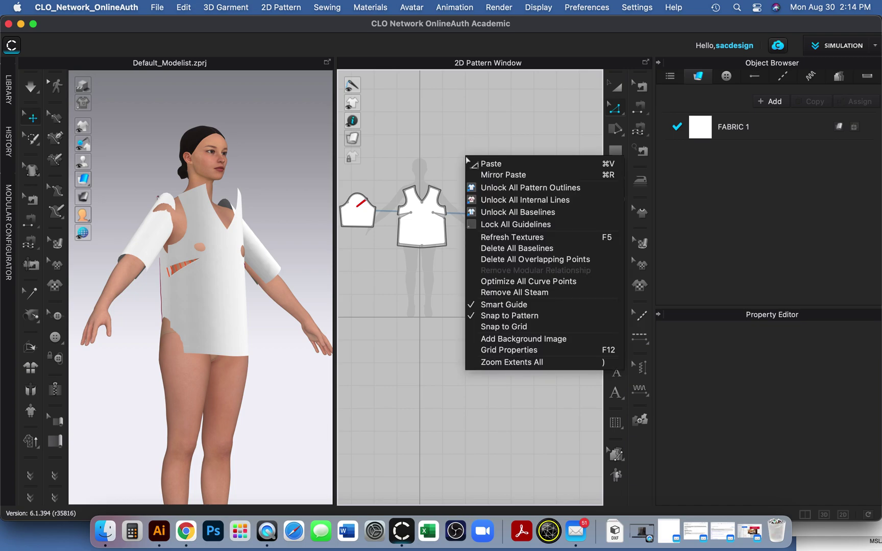
click(503, 188)
right_click(457, 153)
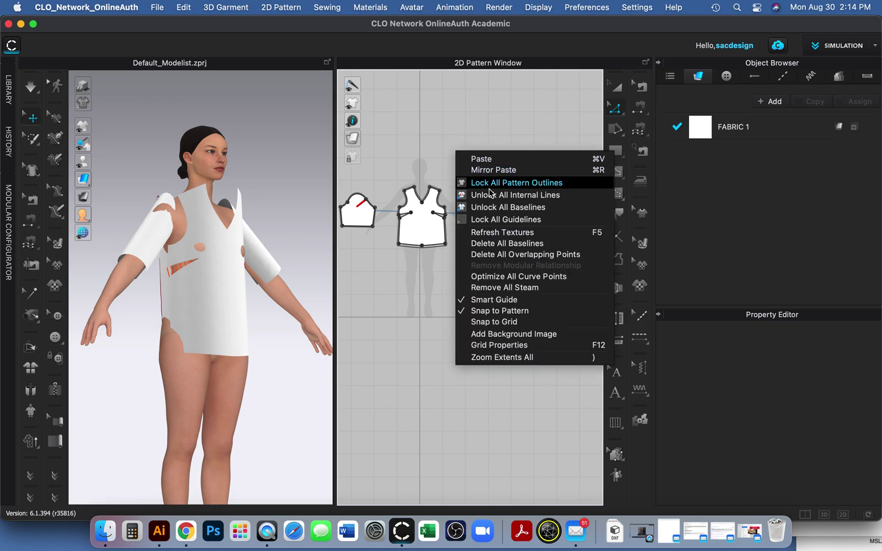
click(494, 199)
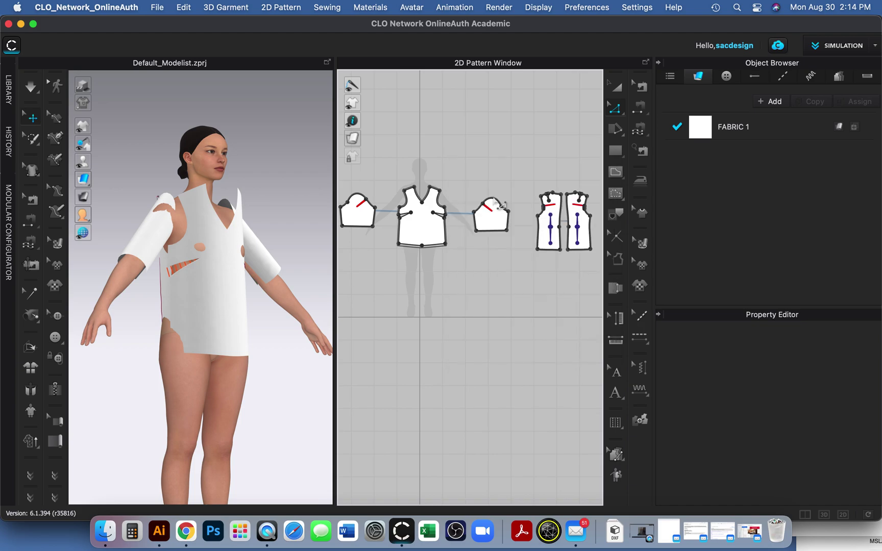
right_click(449, 152)
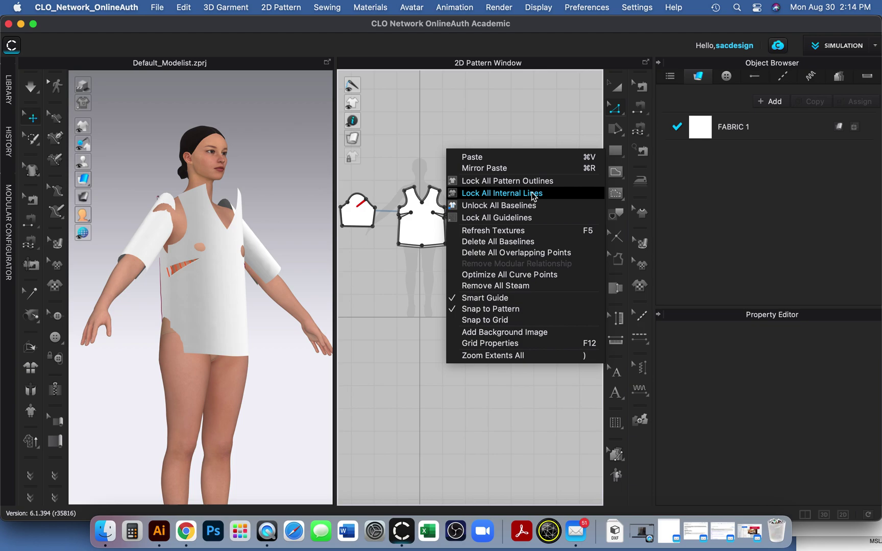
click(565, 118)
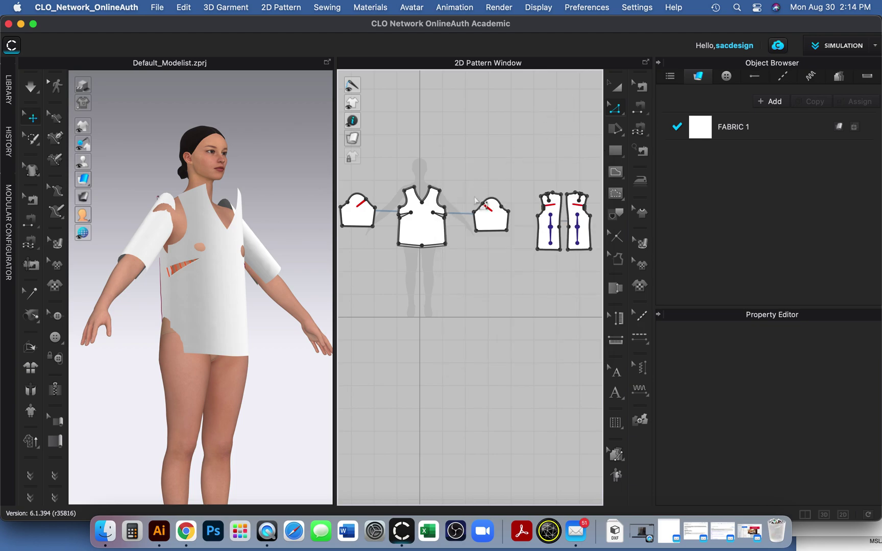
Step: Examine the existing dart seams on the front, sleeve and back pieces with Edit Sewing
scroll(476, 201, down, 2)
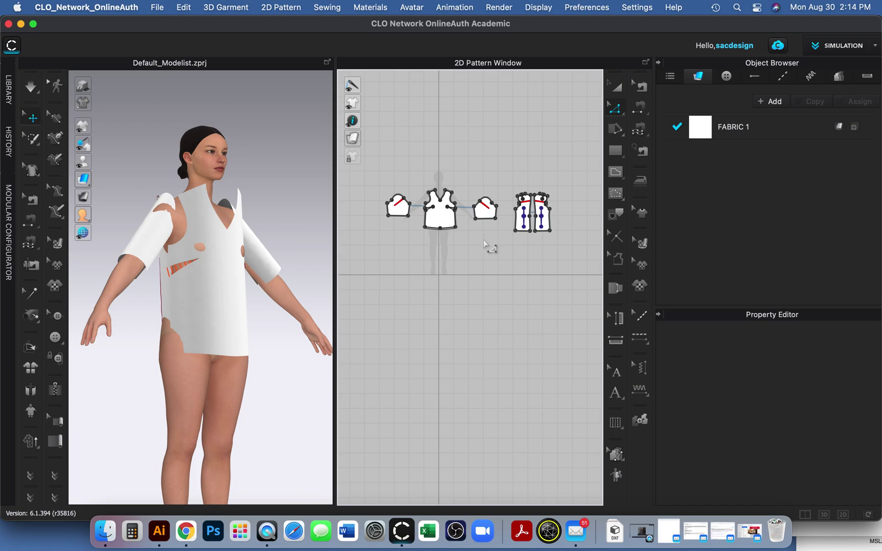
scroll(452, 250, up, 2)
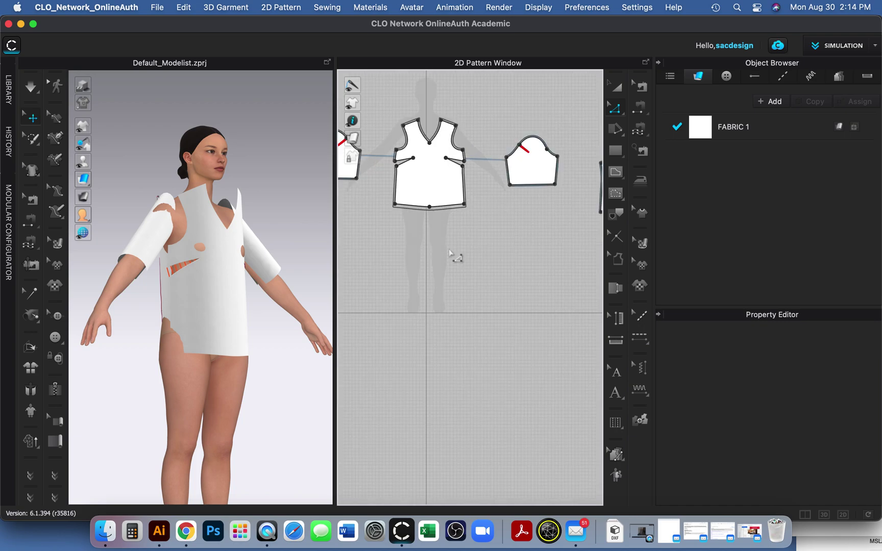
click(641, 88)
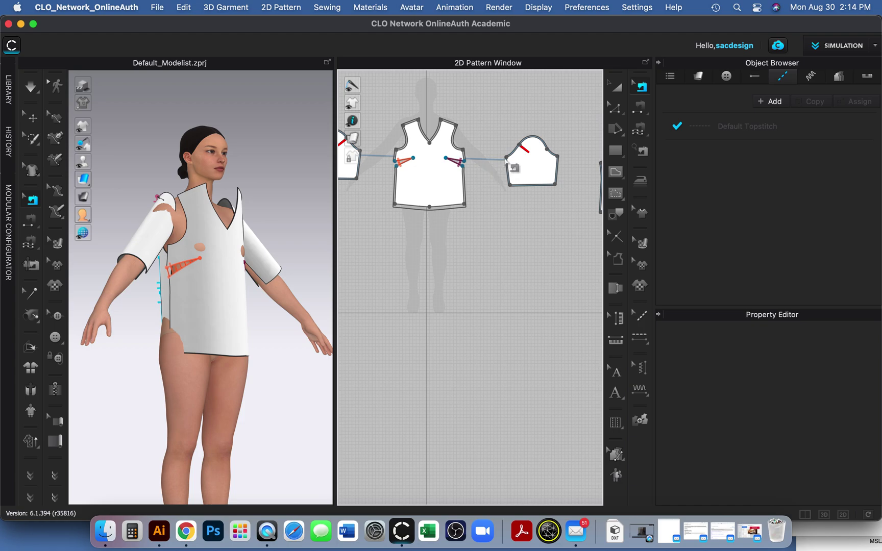
right_drag(387, 245, 486, 289)
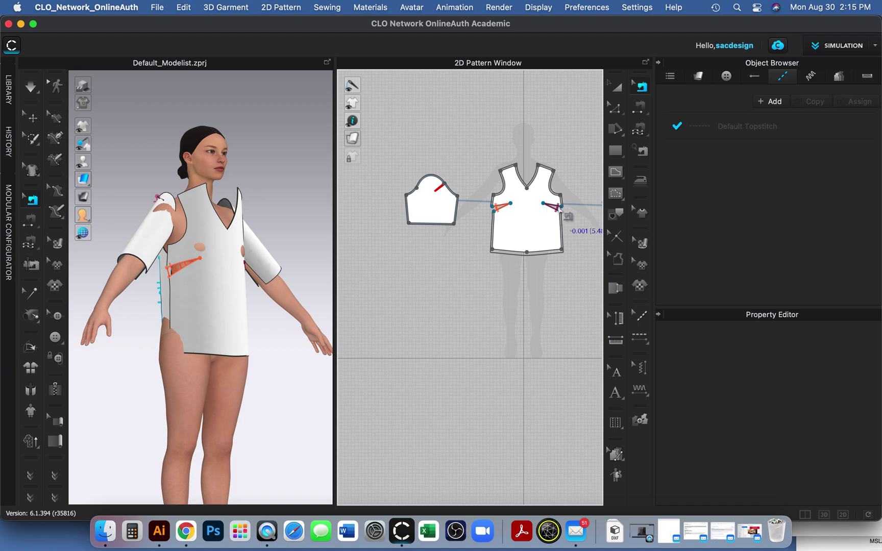
right_drag(520, 213, 409, 240)
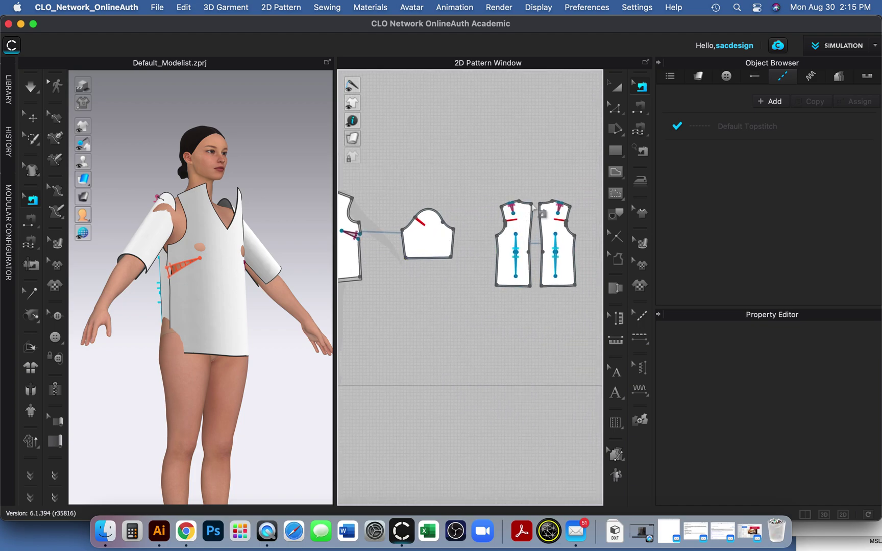
right_drag(560, 262, 504, 261)
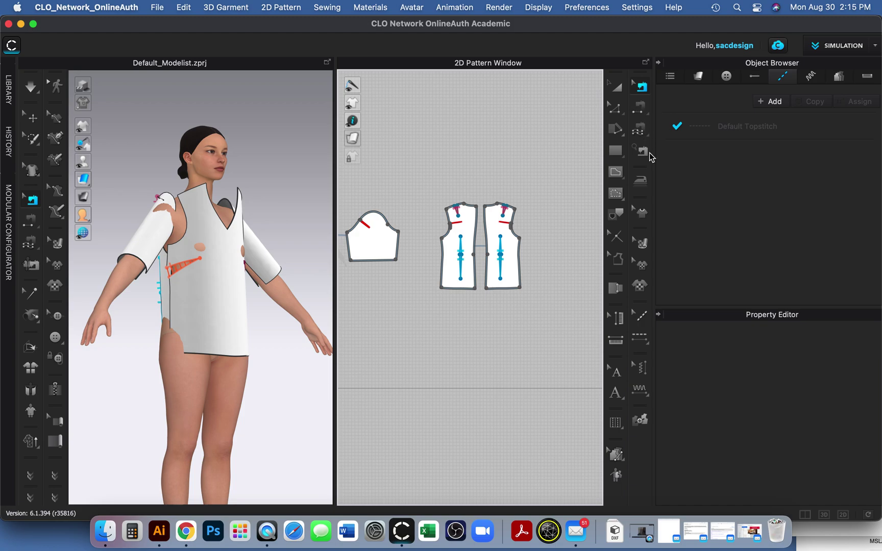
scroll(482, 245, up, 5)
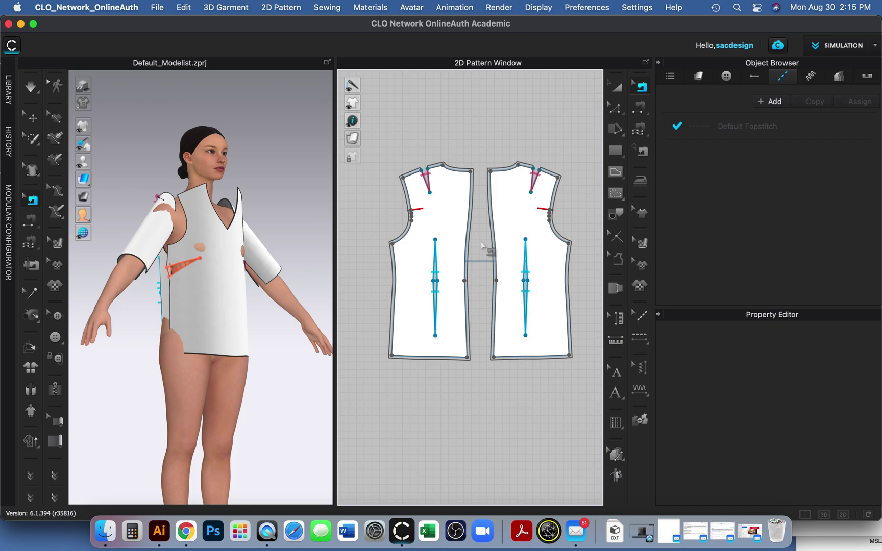
scroll(481, 242, down, 2)
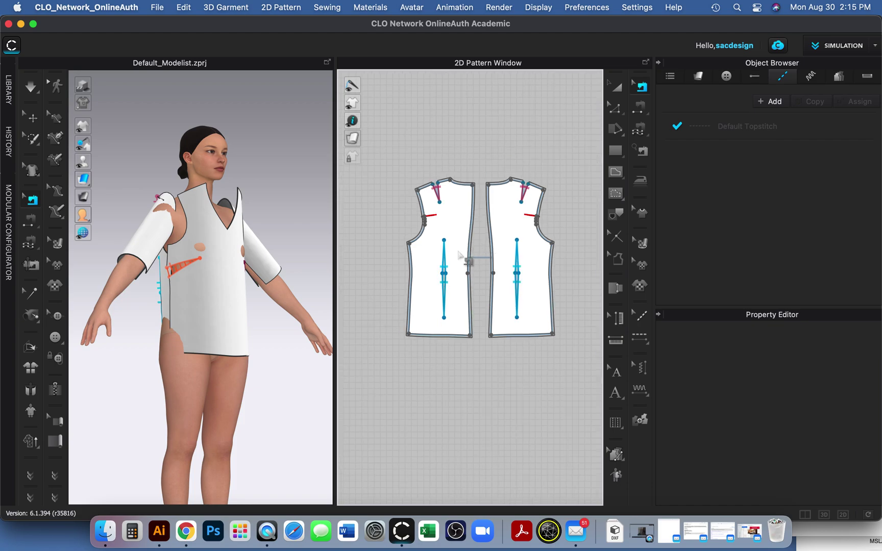
scroll(481, 243, up, 3)
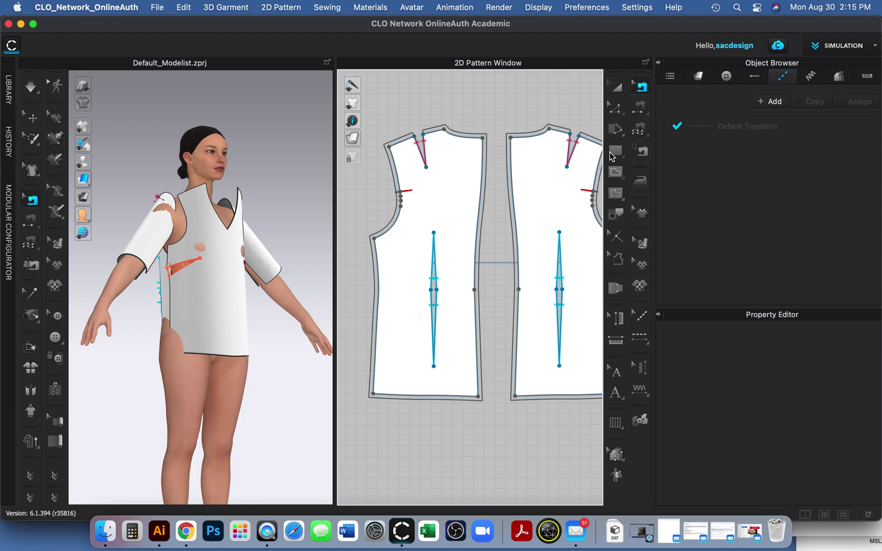
Step: Sew the center back seam between the two back pieces with Free Sewing, running from neckline to hem on each piece
click(639, 107)
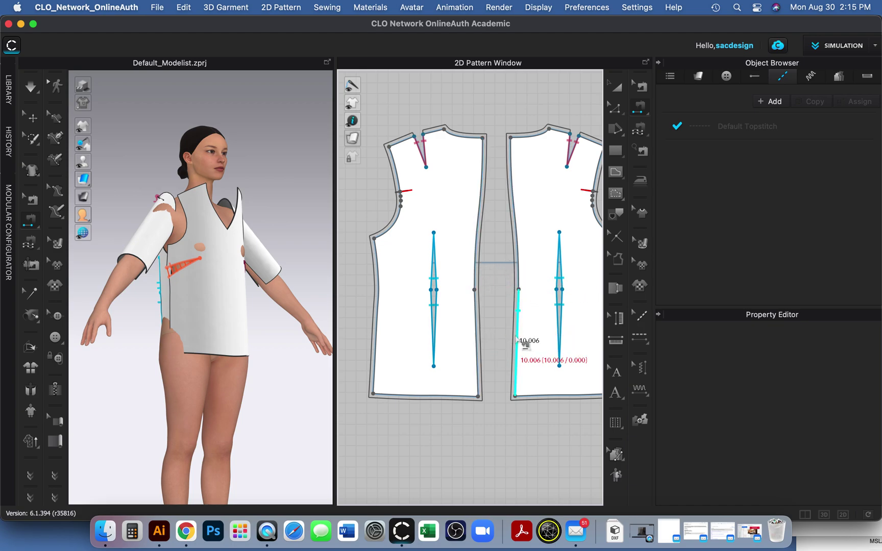
click(638, 128)
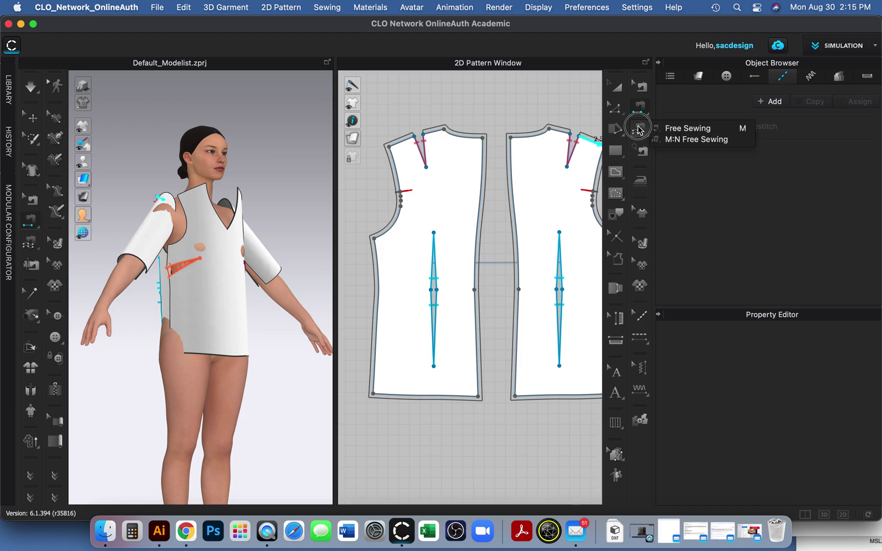
click(684, 129)
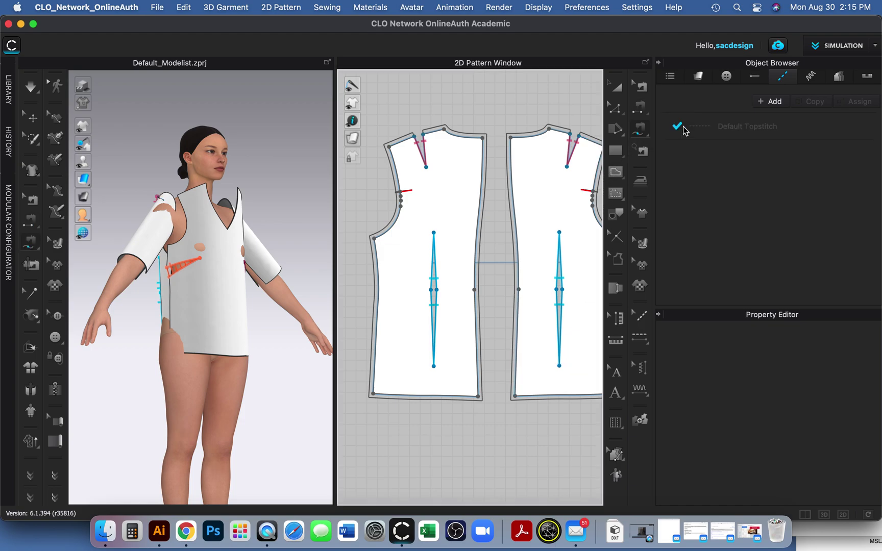
click(483, 139)
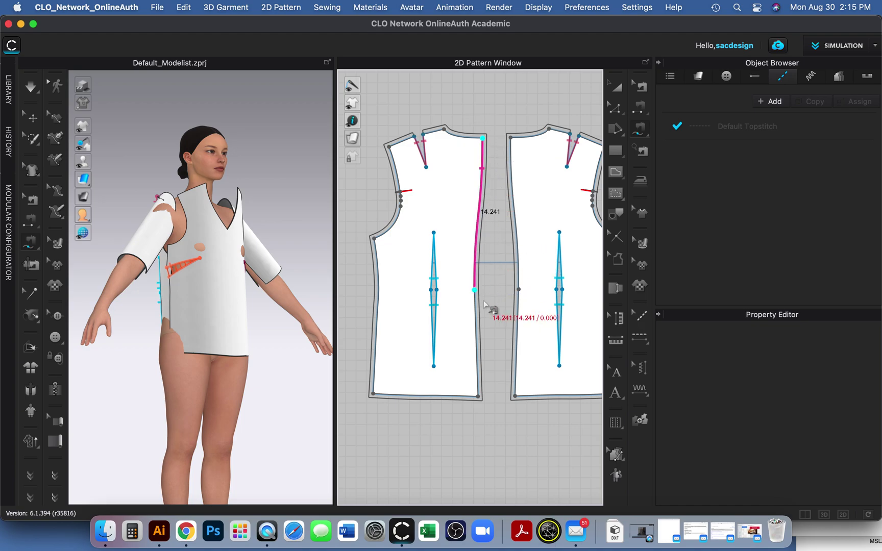
click(479, 398)
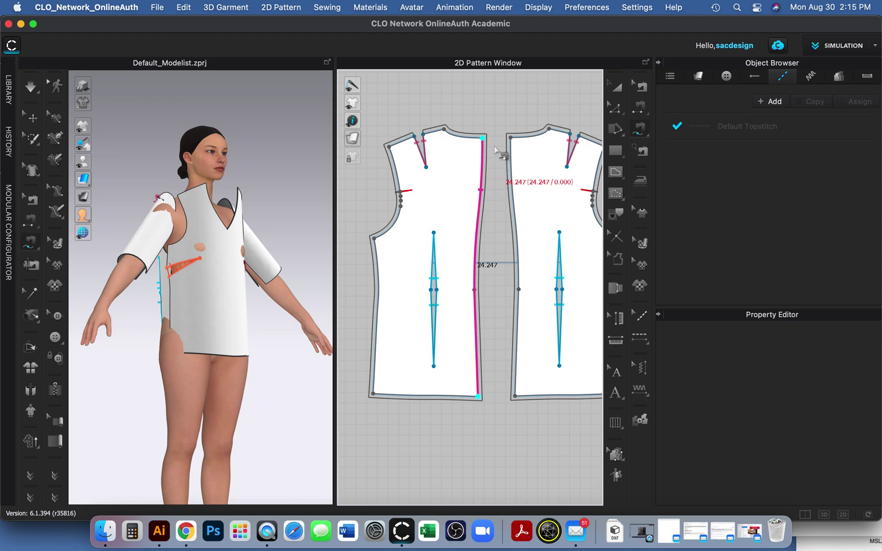
click(510, 138)
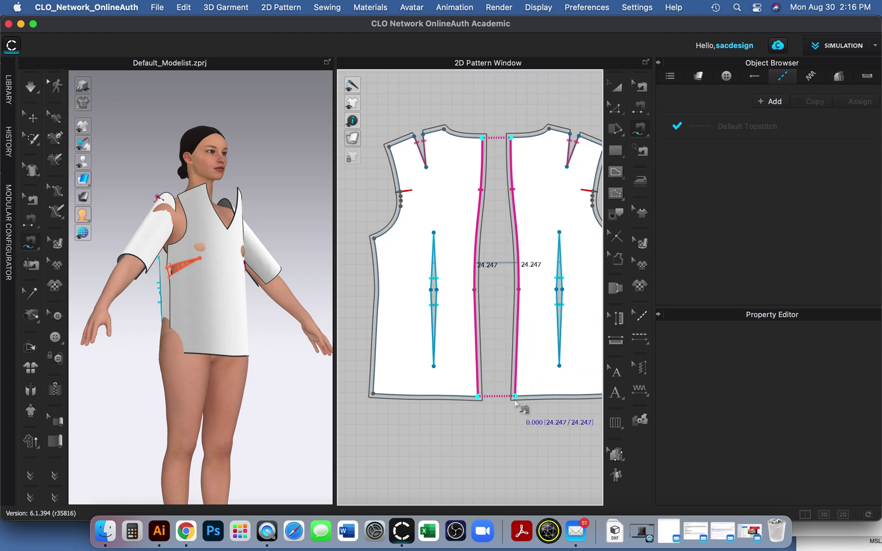
click(515, 397)
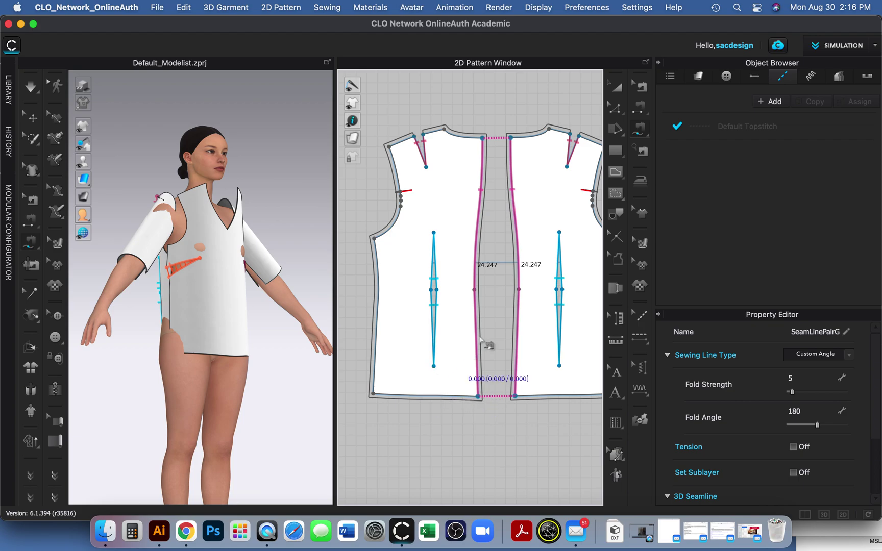
click(638, 120)
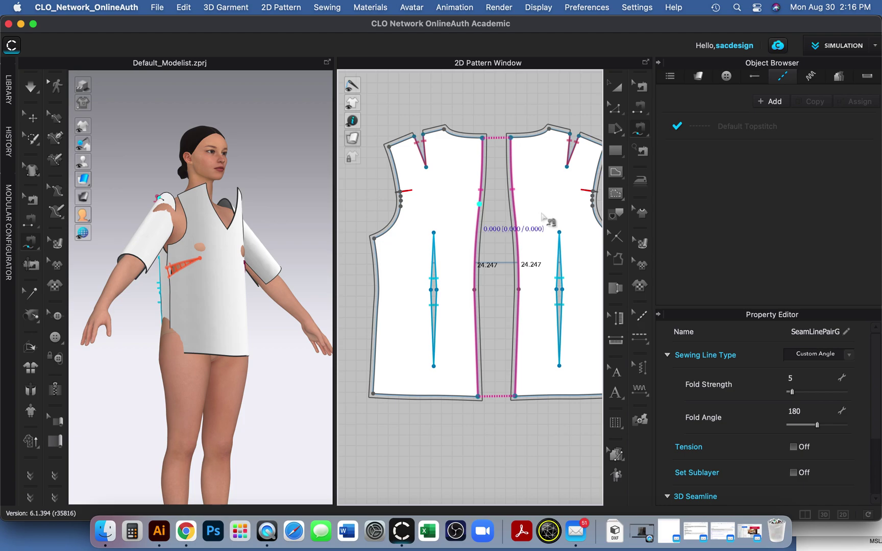
Step: Examine the front and back pieces in 3D and 2D to identify which side seams belong together
scroll(492, 229, down, 3)
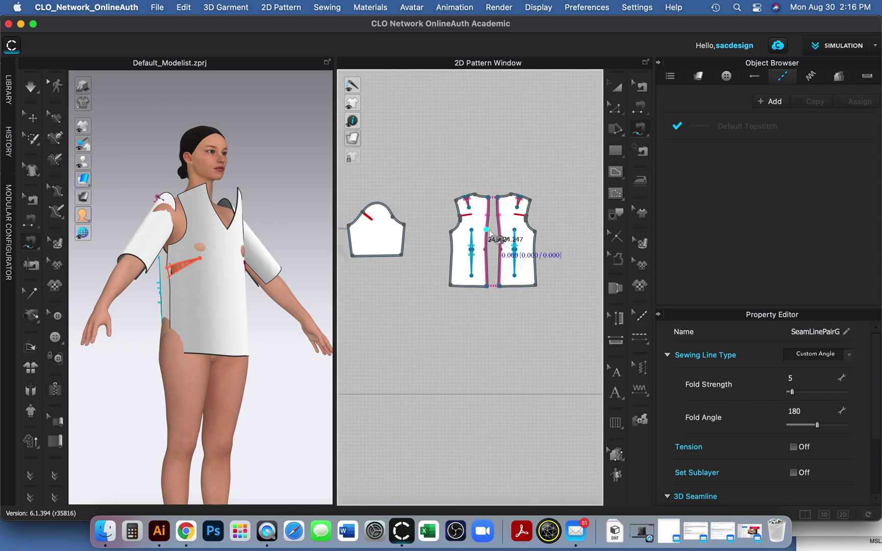
scroll(467, 232, down, 2)
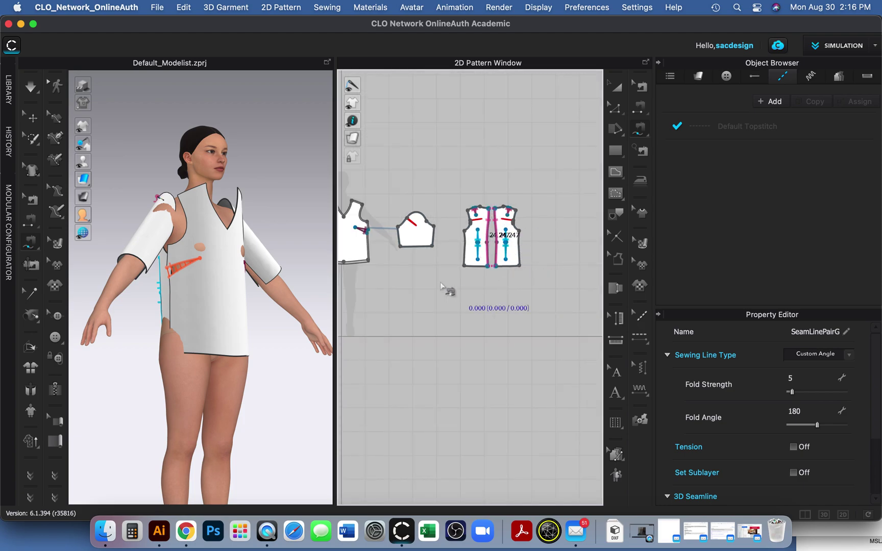
right_drag(449, 285, 506, 273)
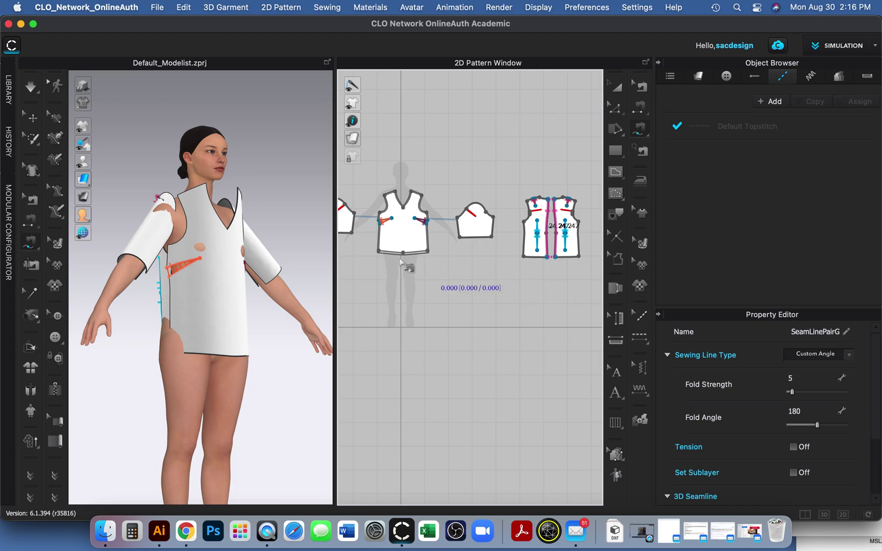
scroll(467, 245, up, 2)
right_drag(249, 285, 199, 289)
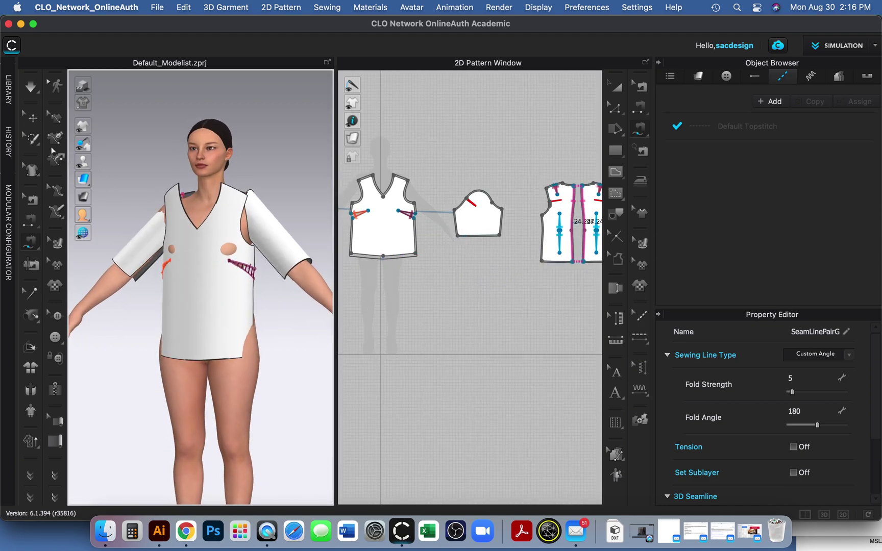
click(29, 119)
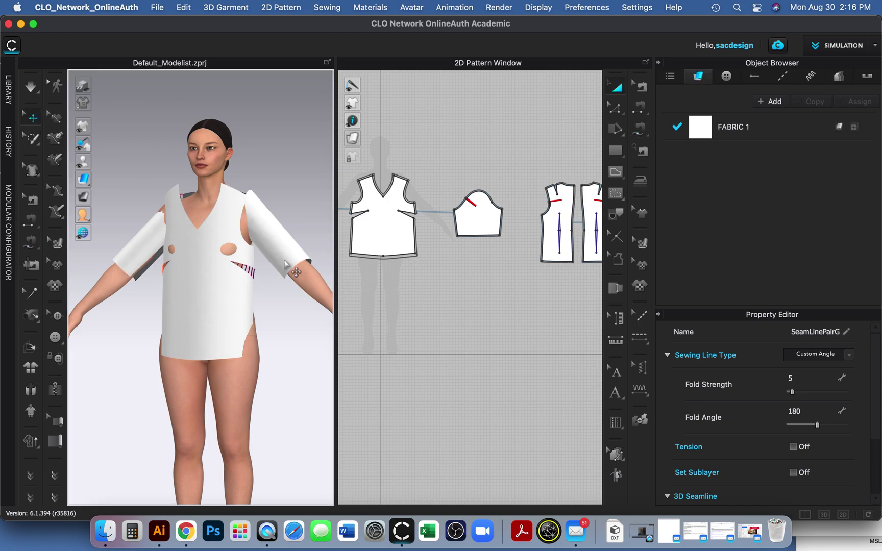
click(245, 250)
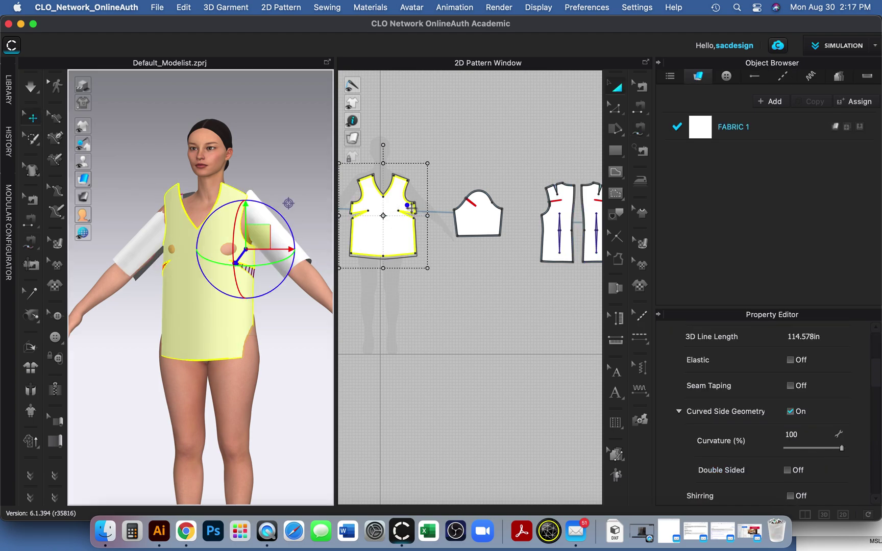
right_drag(271, 301, 235, 306)
click(544, 217)
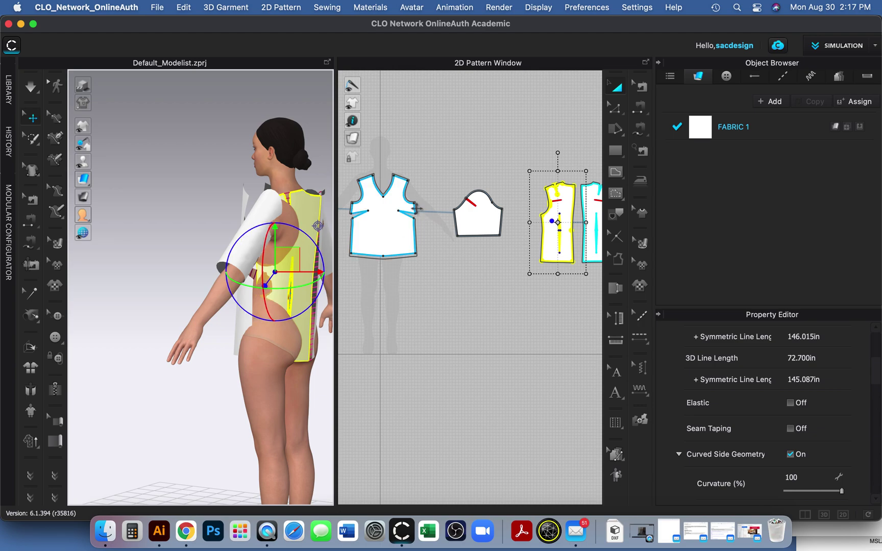
right_drag(547, 248, 481, 245)
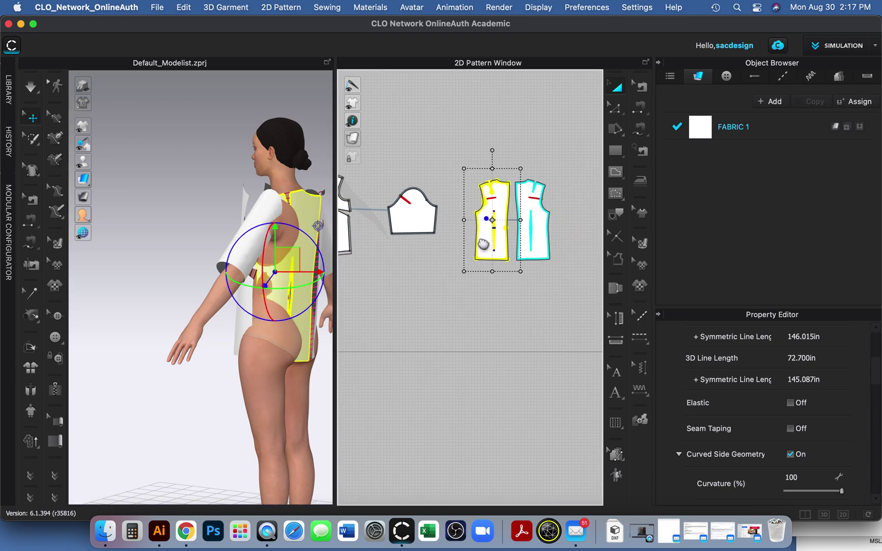
middle_drag(435, 284, 484, 279)
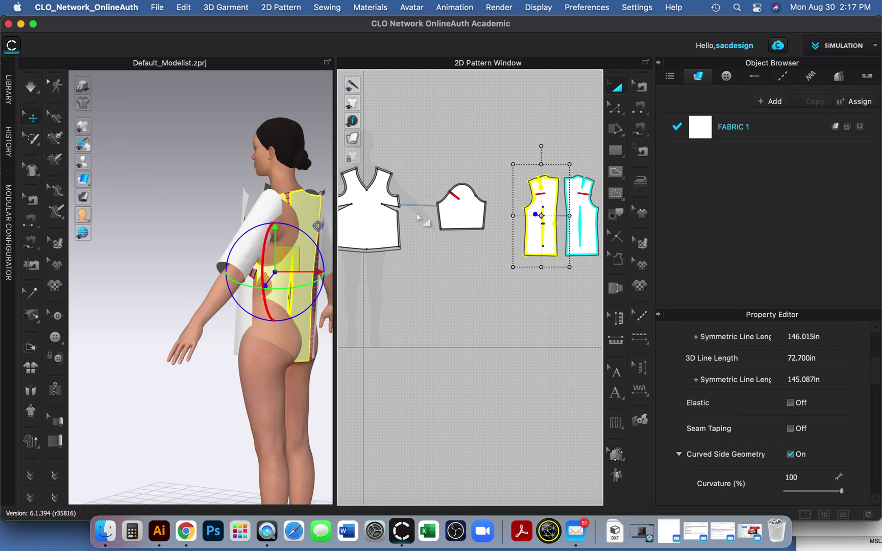
scroll(417, 213, up, 3)
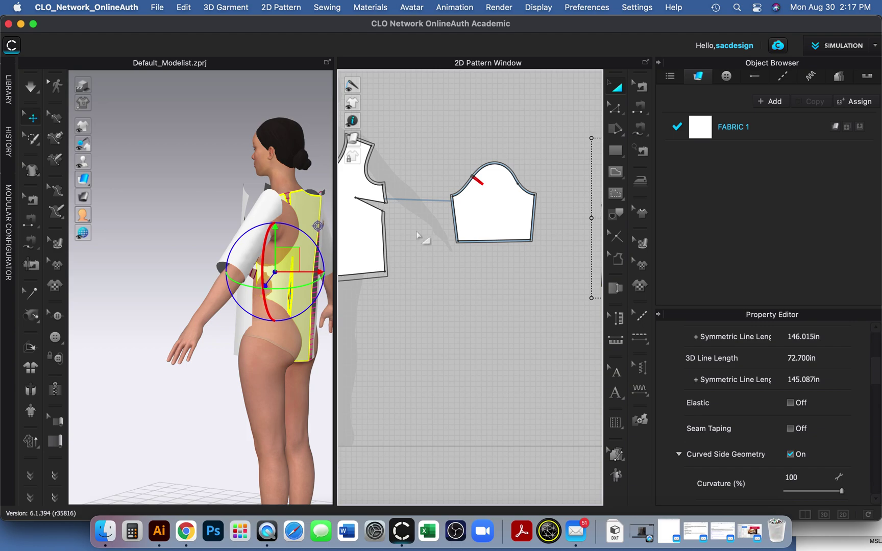
scroll(416, 232, down, 2)
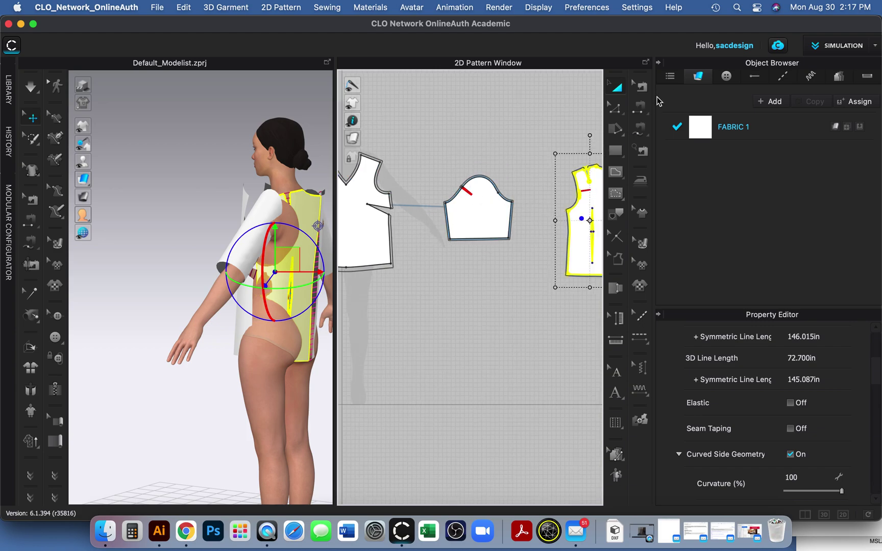
Step: Switch to M:N Segment Sewing for the front's side seam, which is split by the bust dart
click(642, 106)
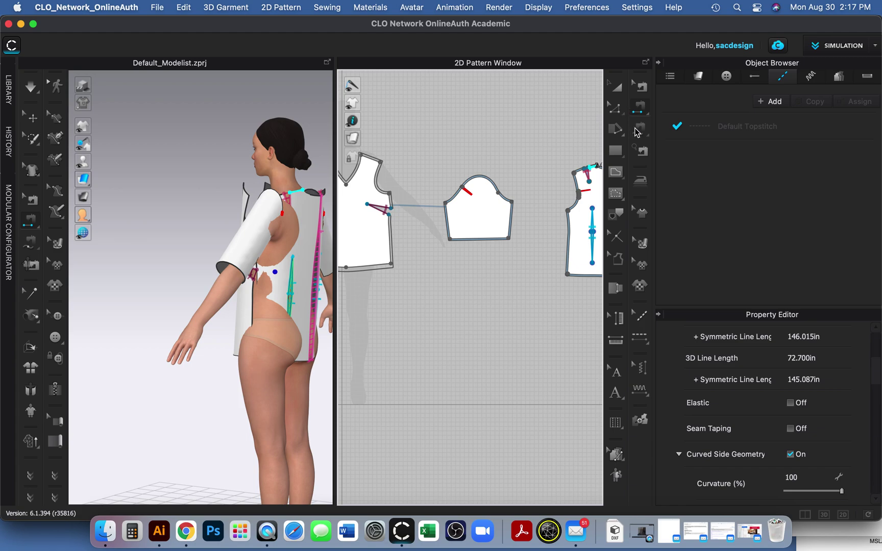
click(639, 107)
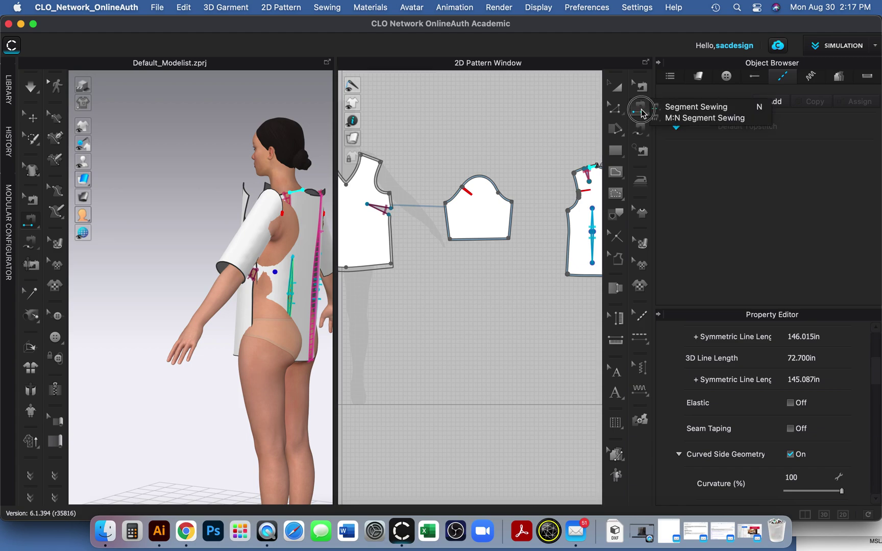
click(727, 108)
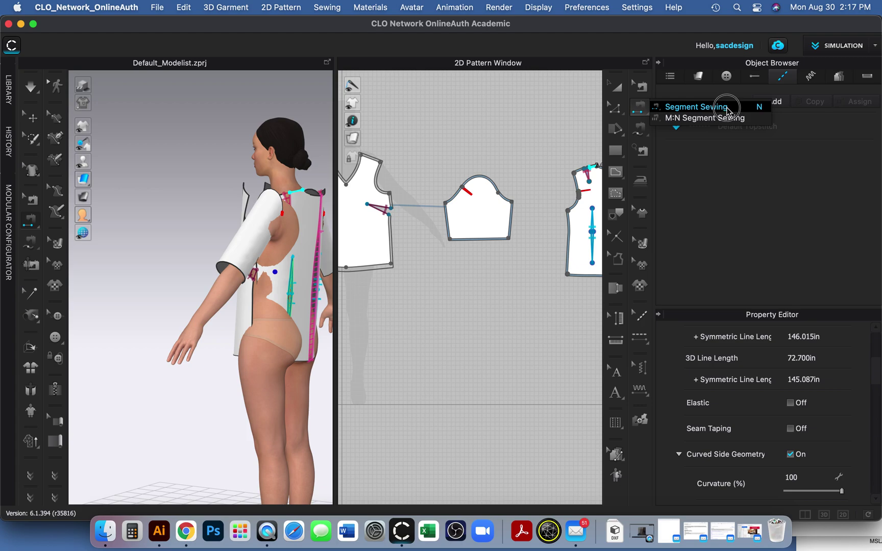
click(683, 120)
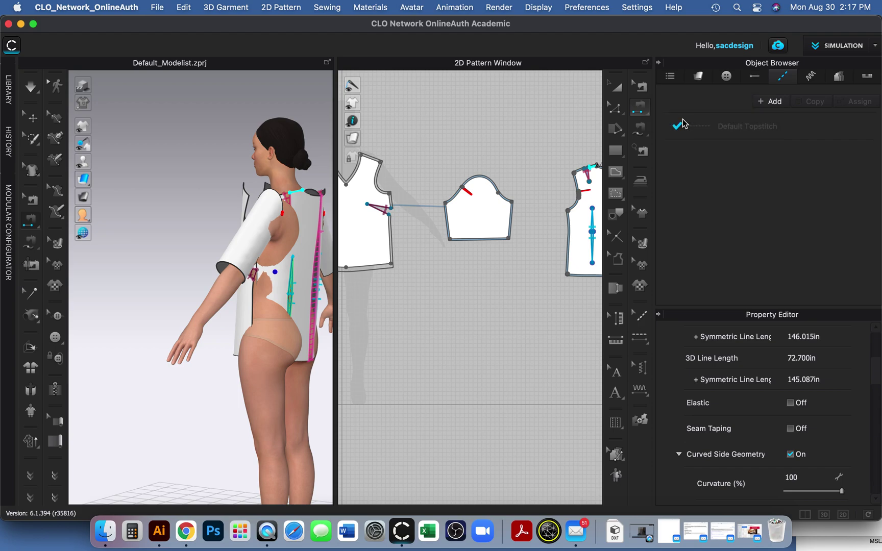
scroll(374, 216, up, 5)
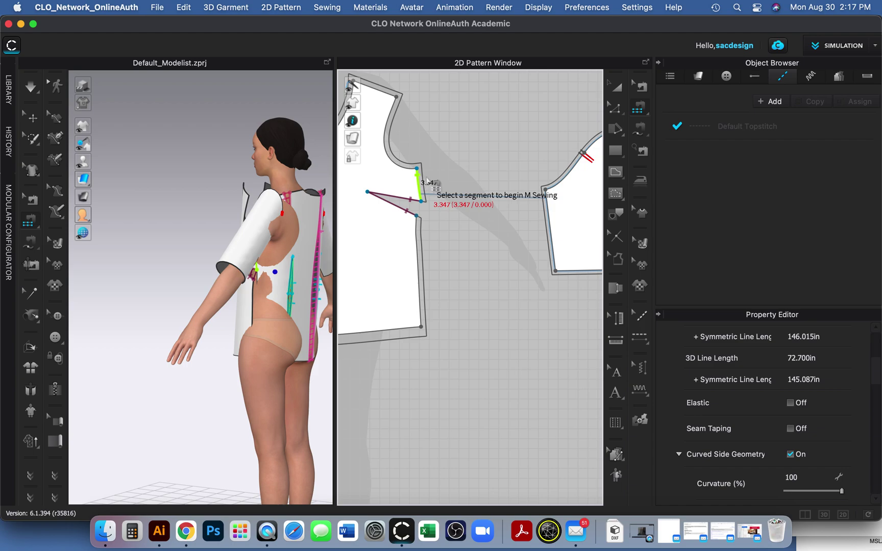
click(423, 189)
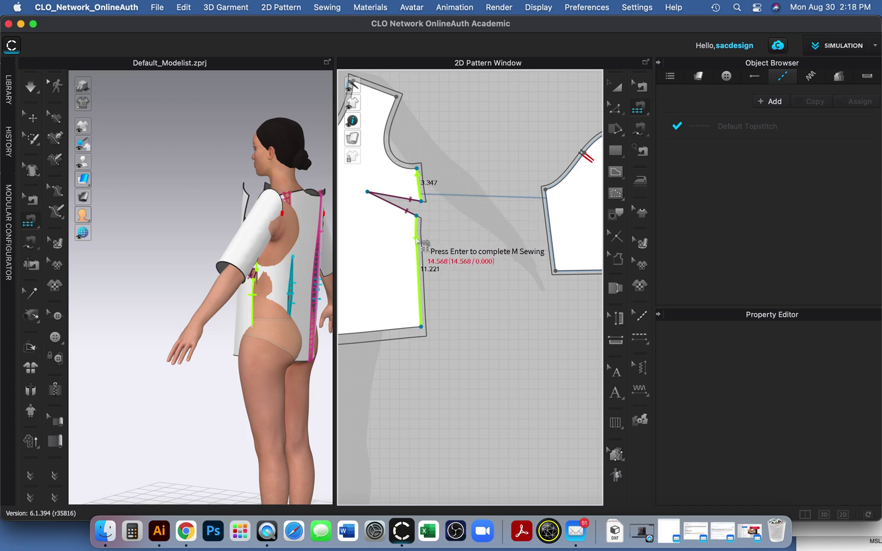
click(417, 240)
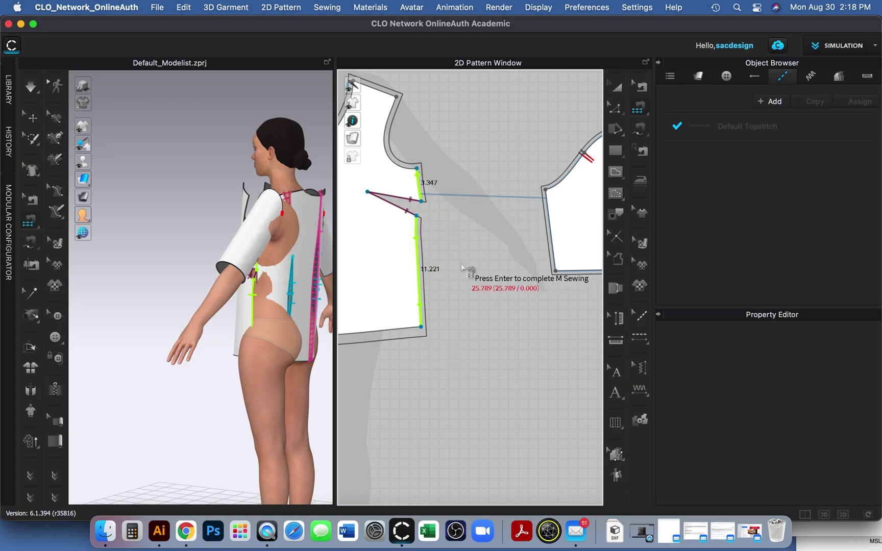
middle_drag(465, 265, 389, 289)
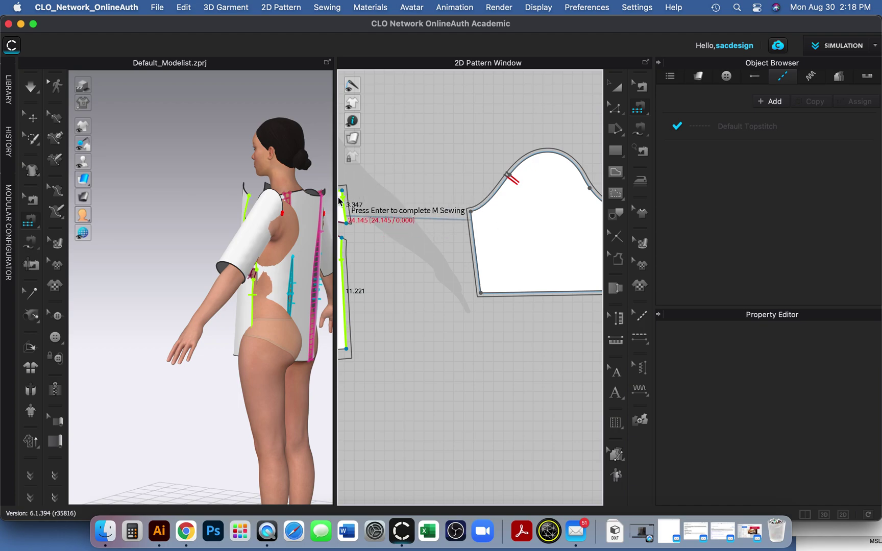
middle_drag(532, 361, 228, 368)
click(445, 260)
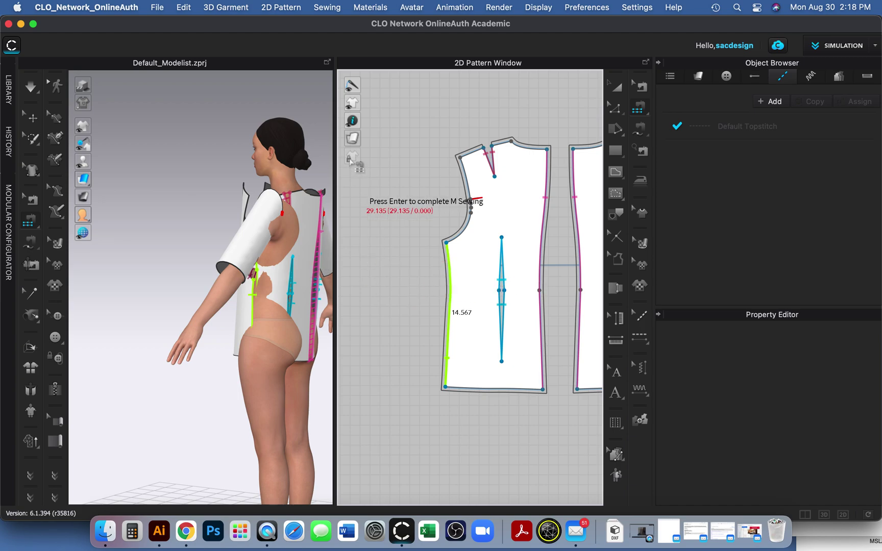
middle_drag(375, 267, 553, 251)
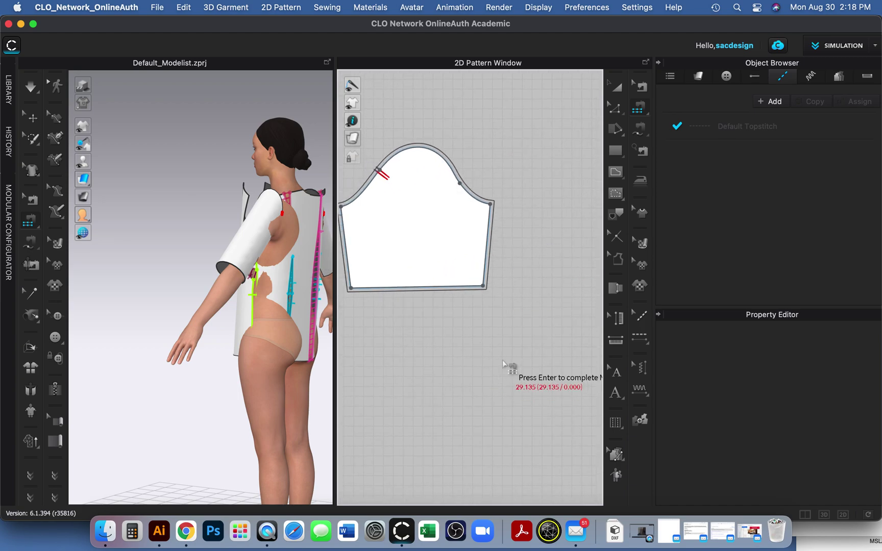
middle_drag(507, 364, 393, 376)
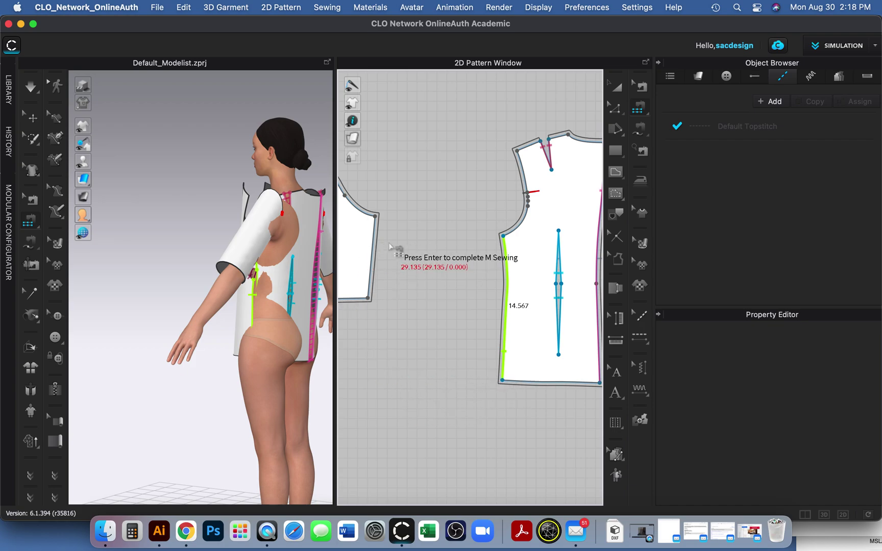
key(Return)
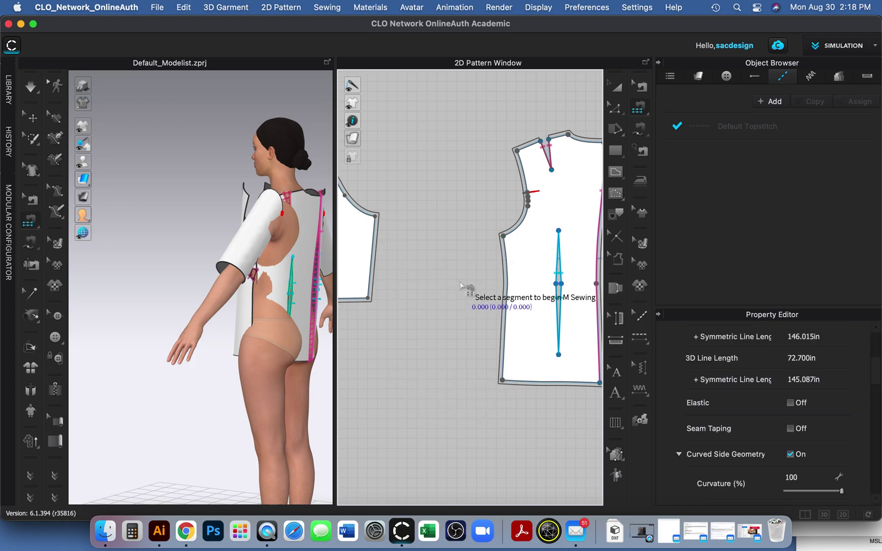
Step: Sew the front's wearer's-left side seam segments above and below the bust dart to the matching back piece's full side seam with M:N Segment Sewing
middle_drag(492, 275, 574, 242)
middle_drag(398, 334, 547, 350)
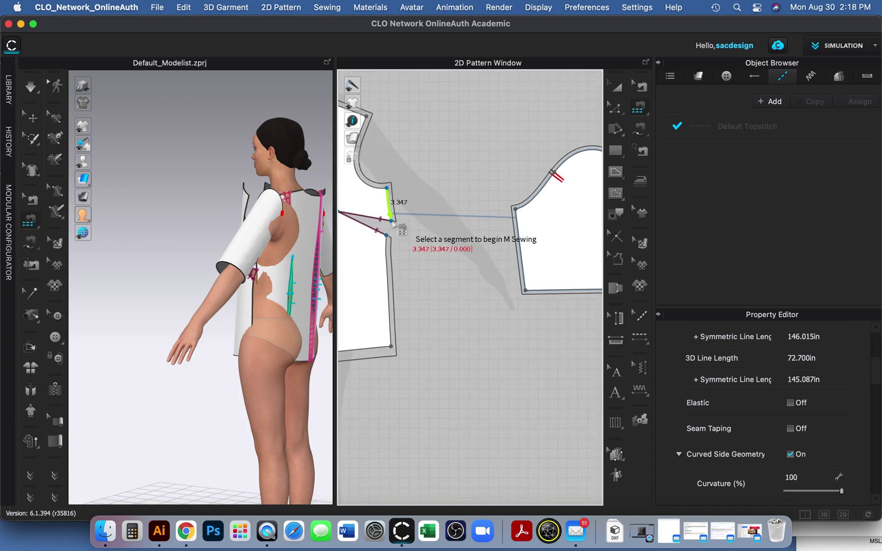
click(388, 203)
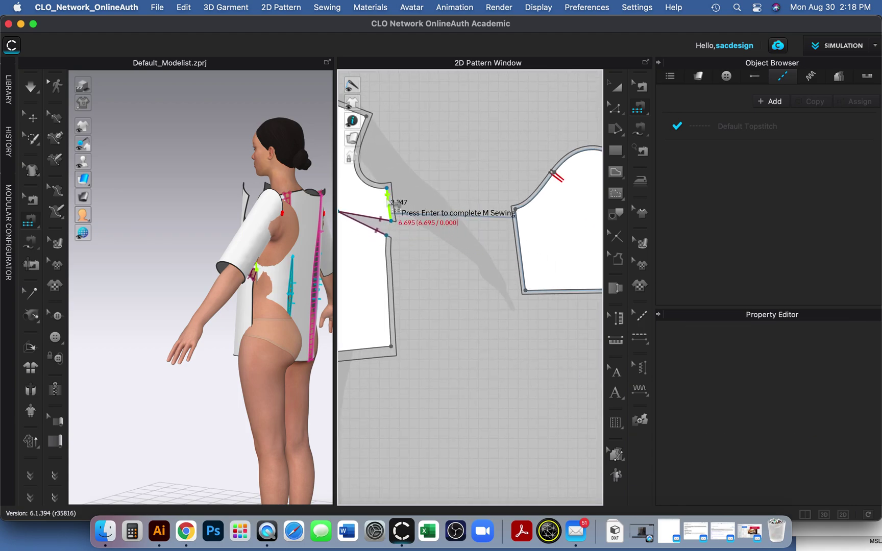
click(388, 240)
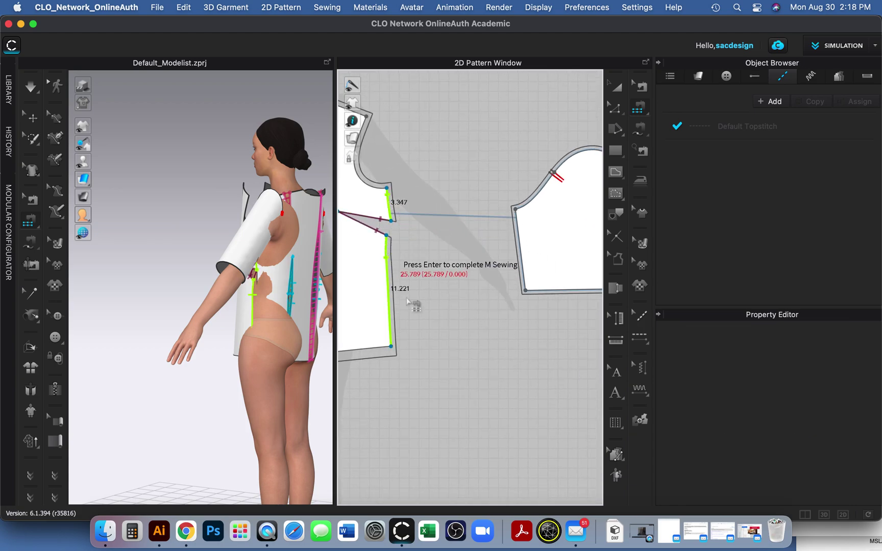
middle_drag(549, 370, 513, 370)
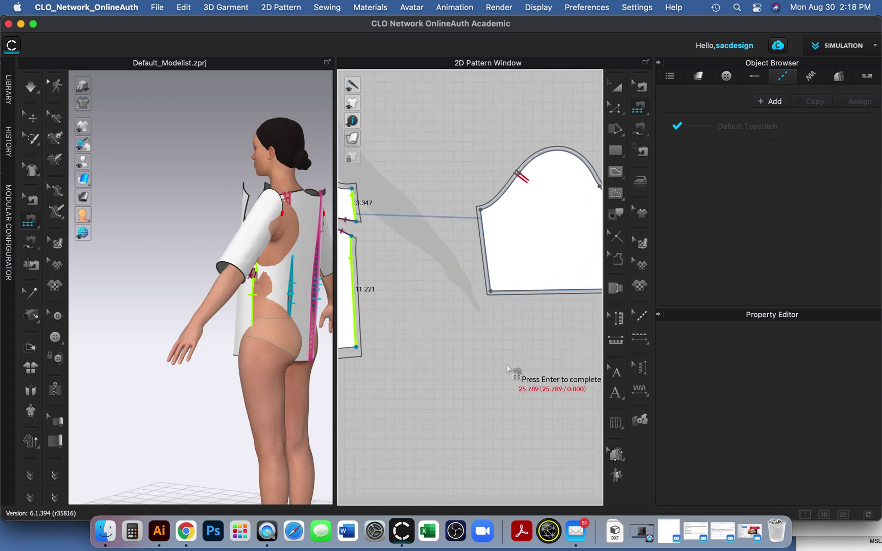
scroll(451, 363, down, 5)
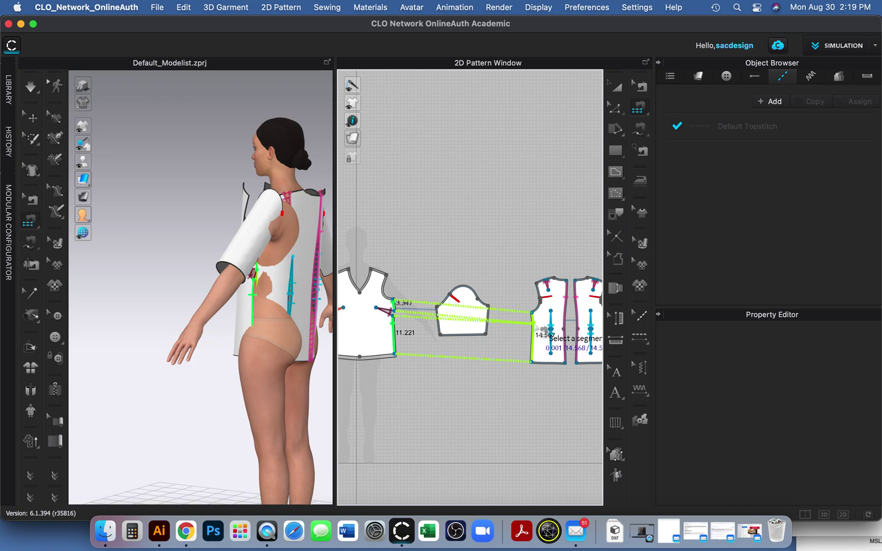
scroll(542, 335, up, 1)
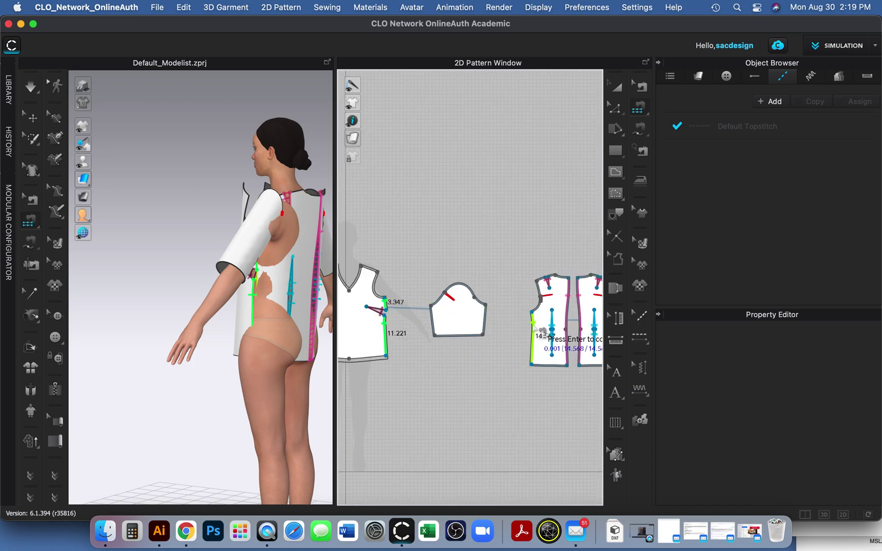
click(534, 324)
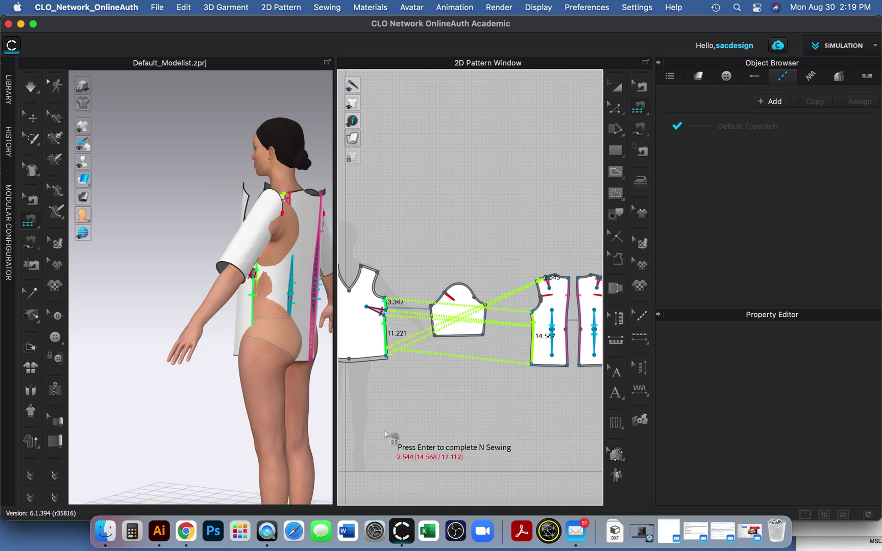
click(479, 303)
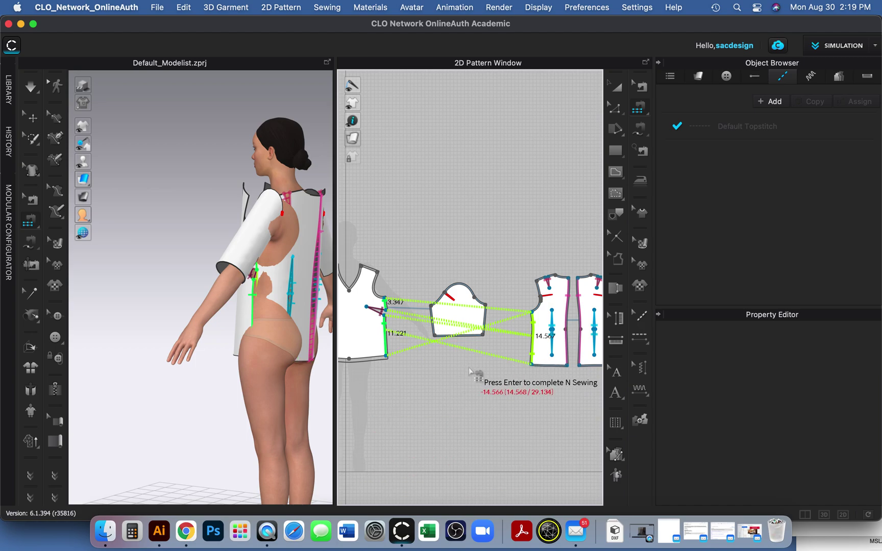
key(Return)
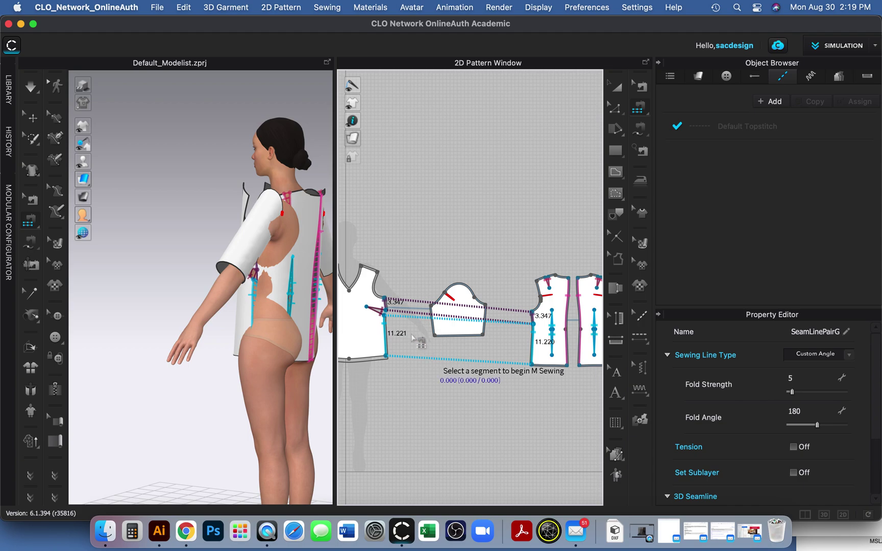
click(617, 108)
click(643, 86)
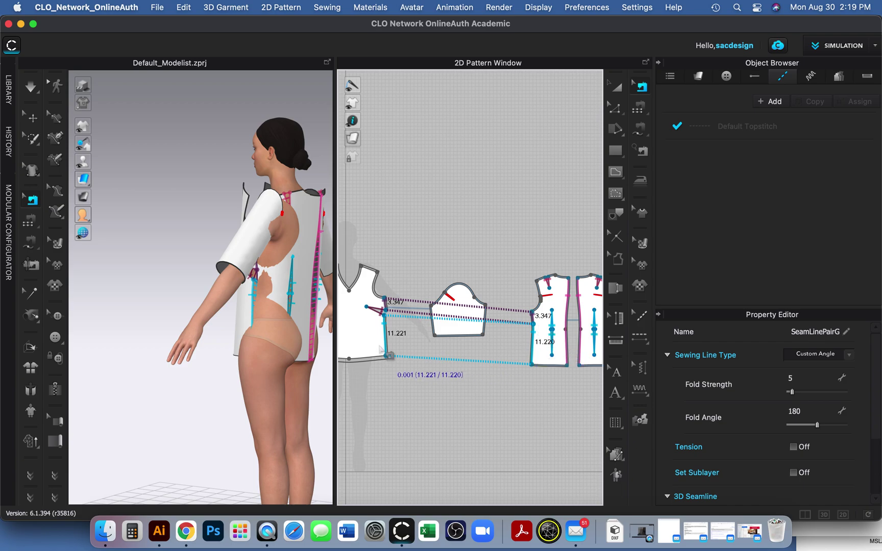
scroll(528, 344, up, 5)
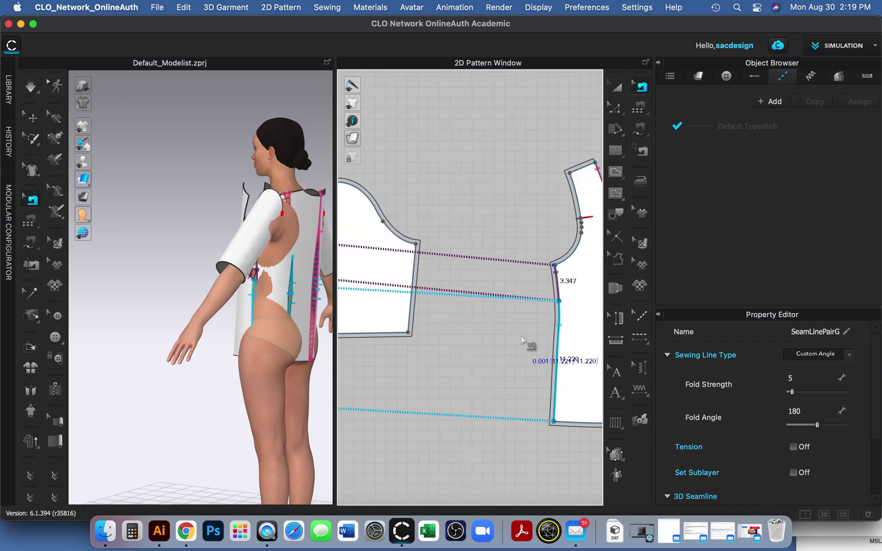
scroll(526, 343, down, 5)
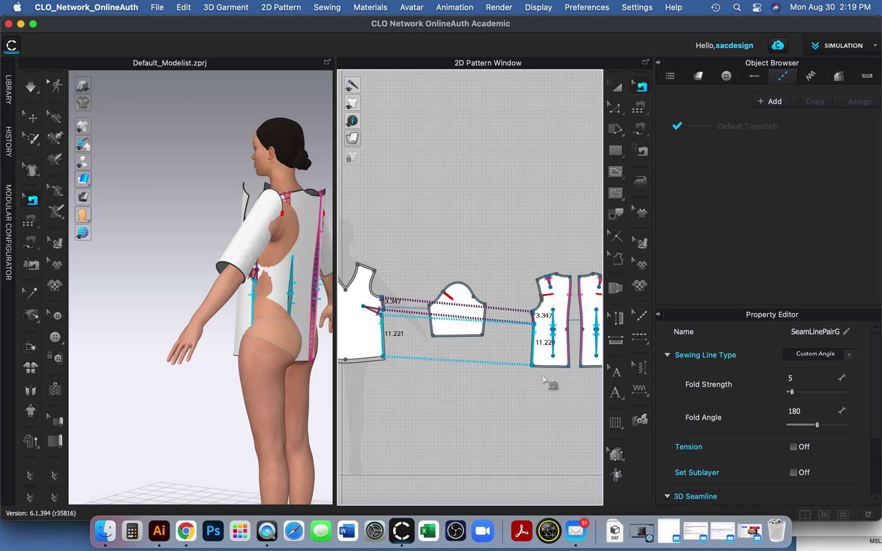
Step: Sew the front's wearer's-right side seam segments, armhole to dart and dart to hem, to the other back piece's side seam with M:N Segment Sewing
scroll(544, 377, down, 3)
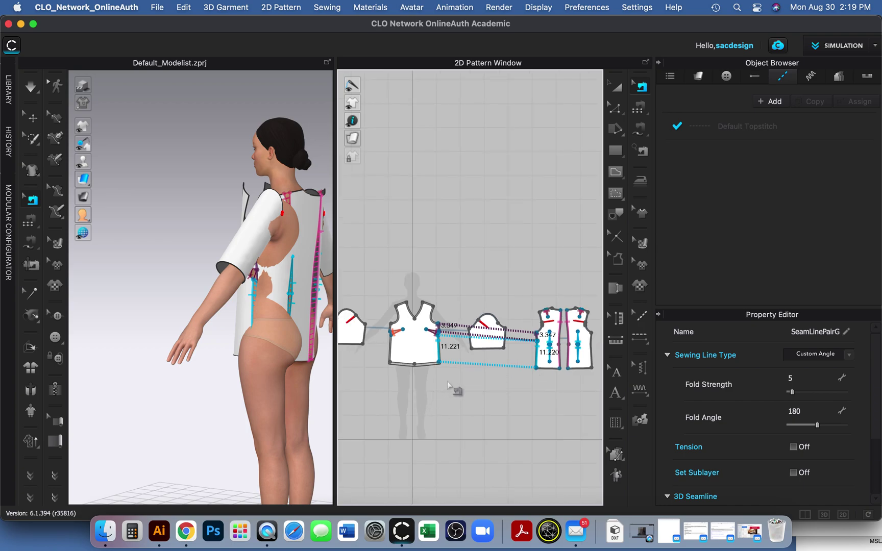
middle_drag(367, 364, 419, 355)
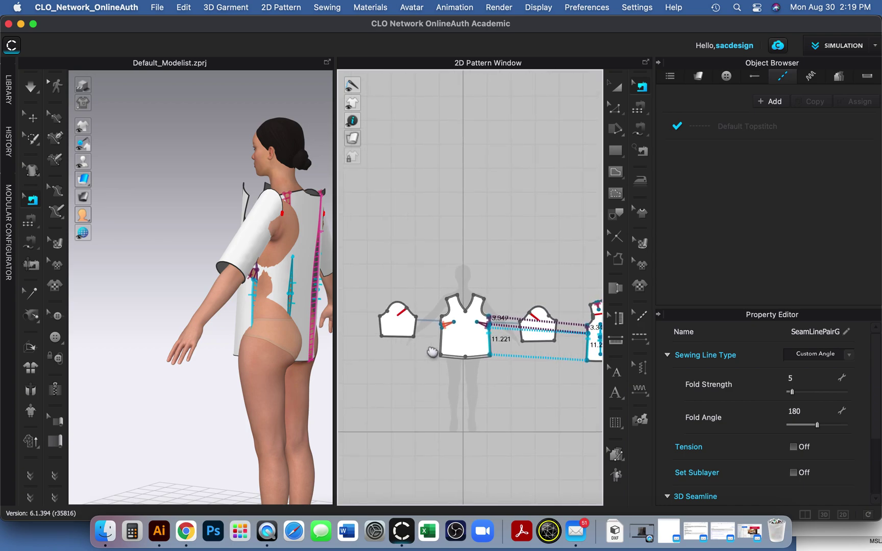
scroll(456, 345, up, 4)
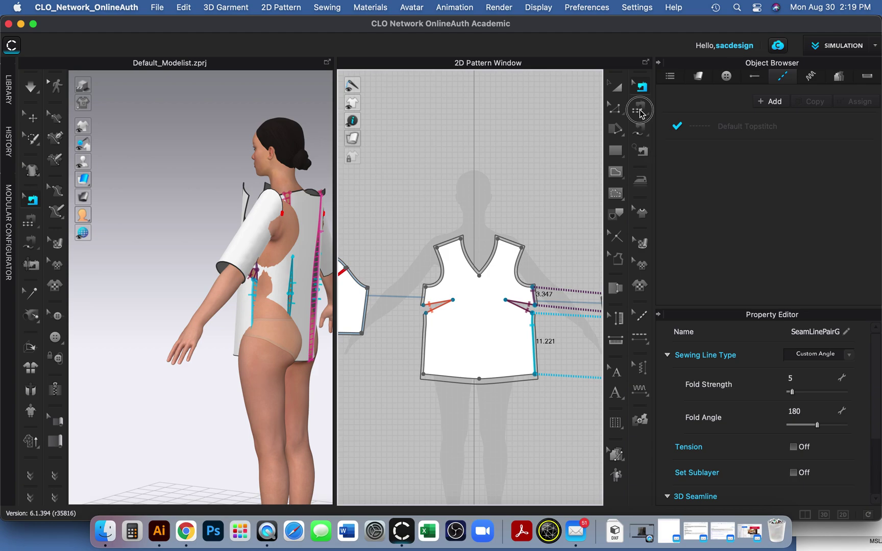
drag(639, 110, 679, 119)
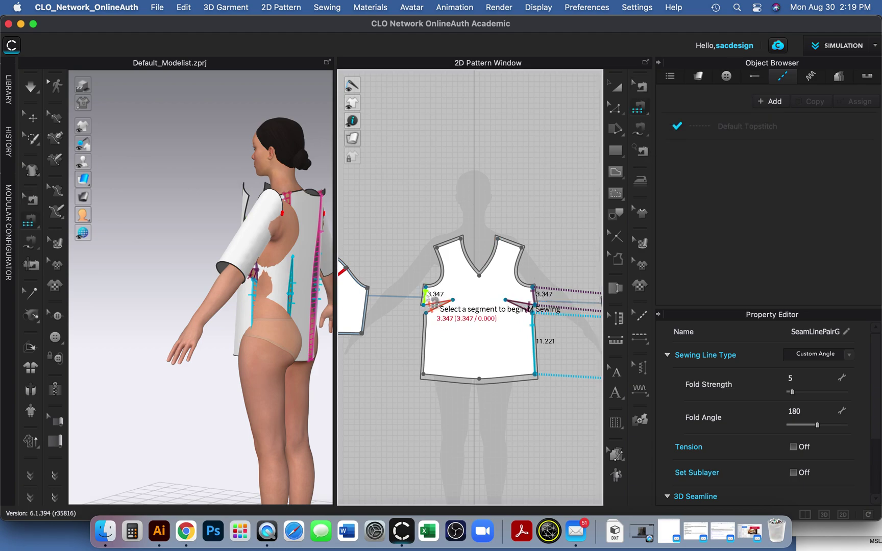
click(427, 301)
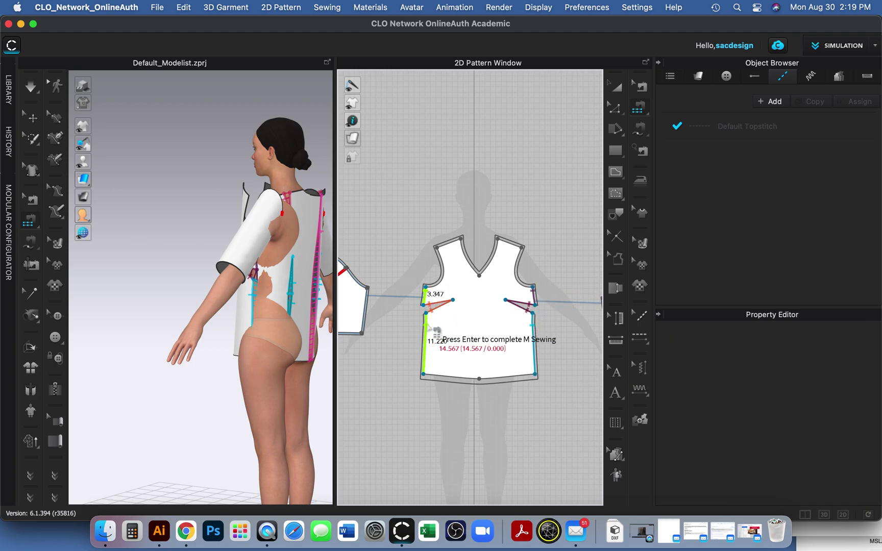
click(427, 329)
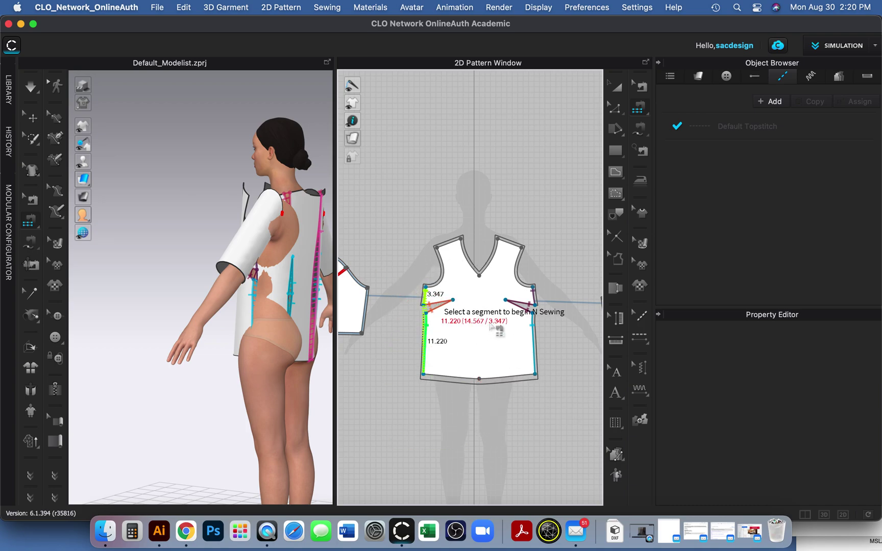
click(533, 295)
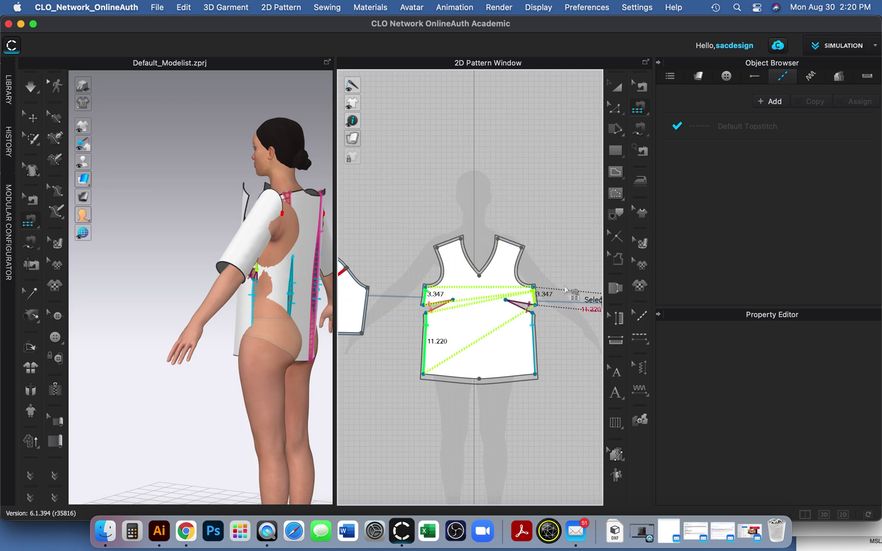
middle_drag(571, 291, 289, 358)
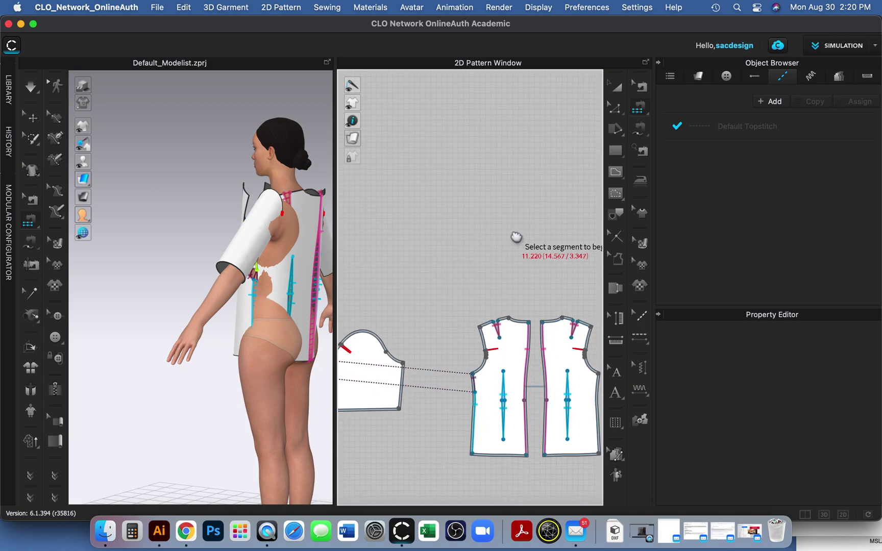
middle_drag(514, 238, 328, 165)
click(411, 327)
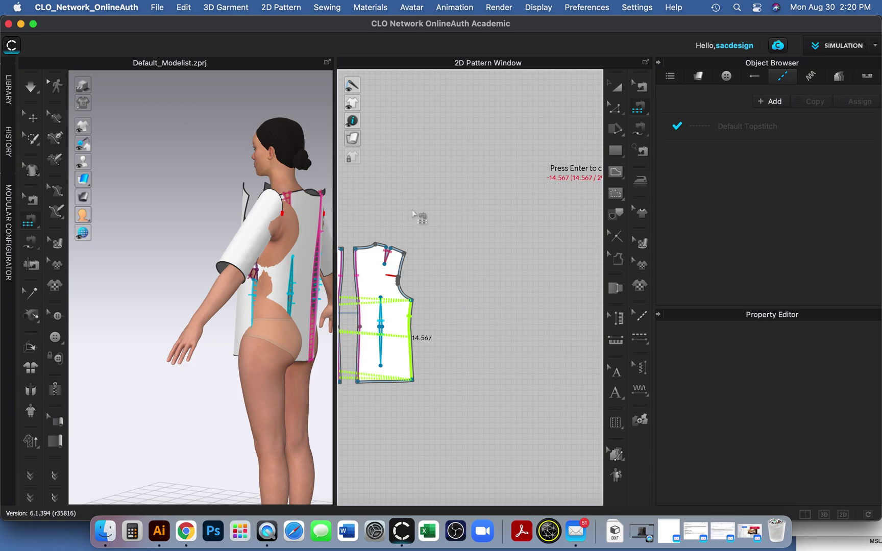
key(Return)
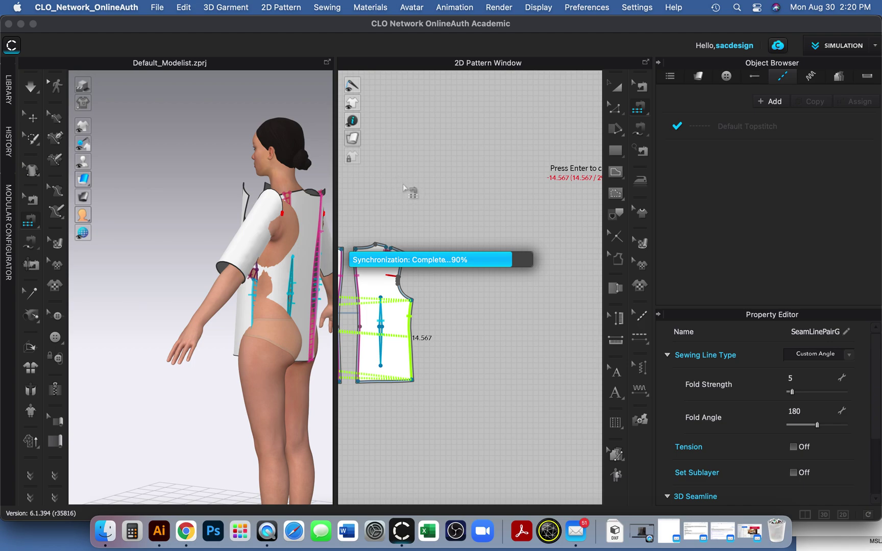
Step: Examine the sewn side seams and compare the front shoulder edge with the dart-split back shoulder edge in 2D
scroll(396, 175, up, 5)
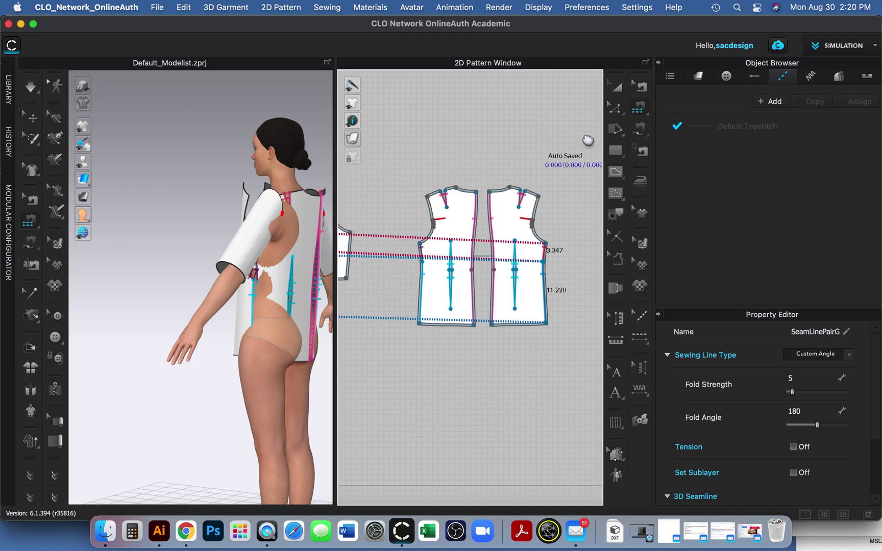
scroll(396, 175, down, 6)
middle_drag(419, 299, 551, 393)
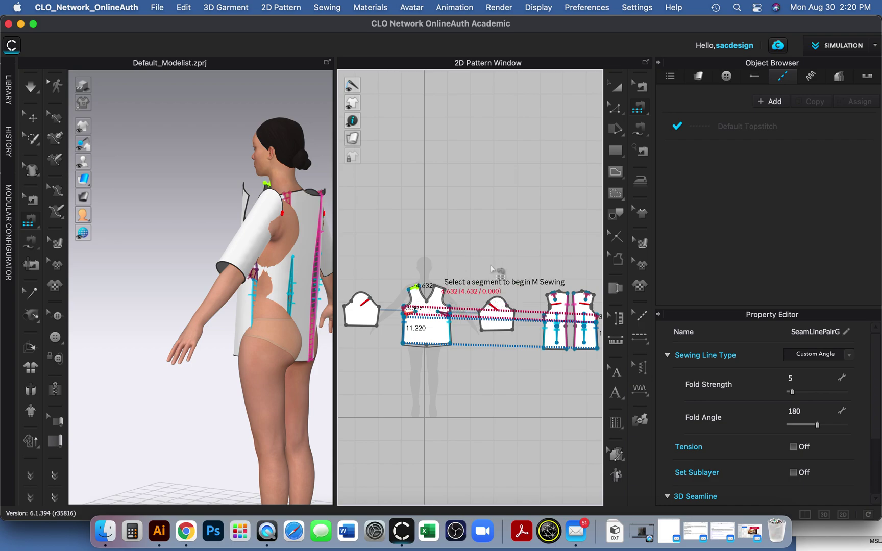
scroll(556, 333, up, 5)
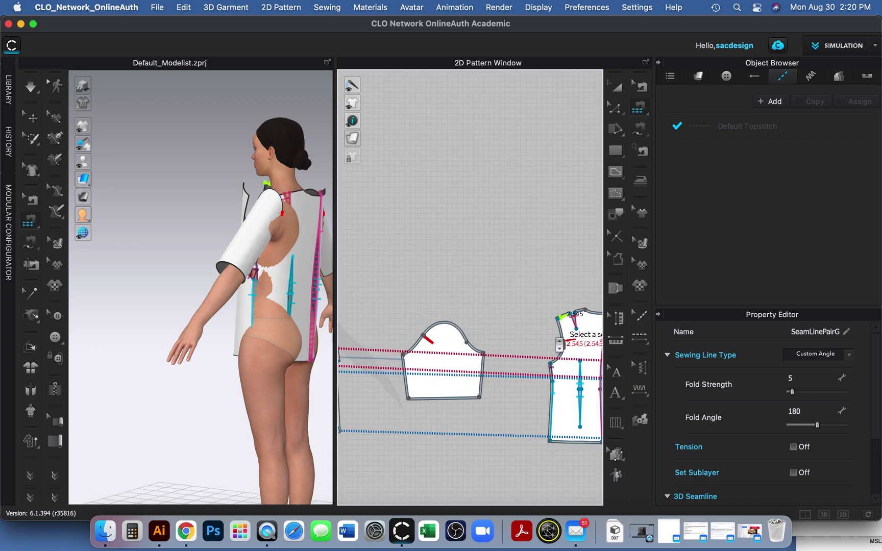
middle_drag(570, 317, 521, 325)
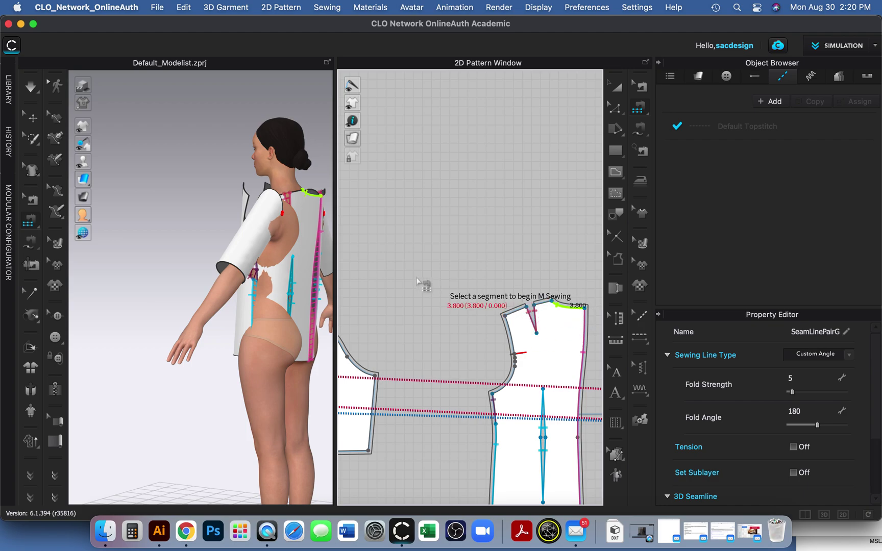
scroll(449, 291, down, 3)
middle_drag(489, 289, 601, 299)
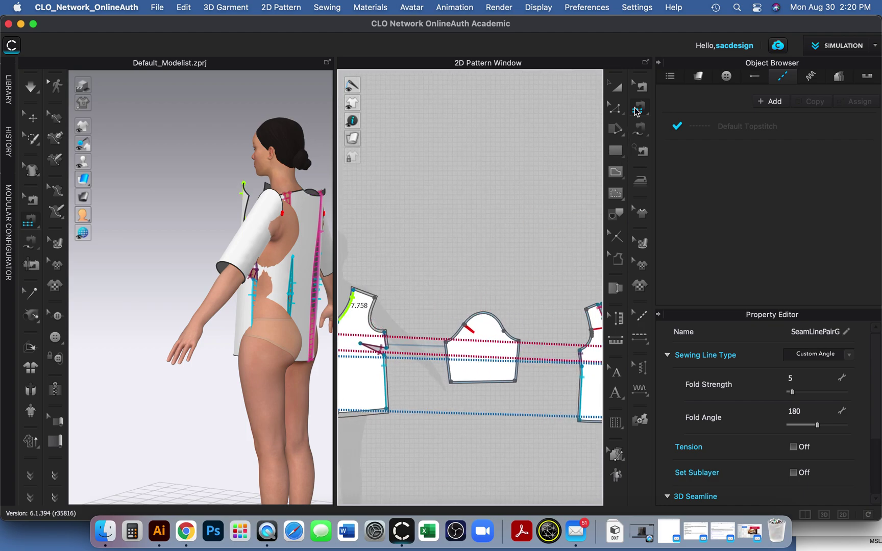
Step: Sew the wearer's-left front shoulder to the two back shoulder segments beside the dart with M:N Segment Sewing, working from neckline to armhole
click(361, 295)
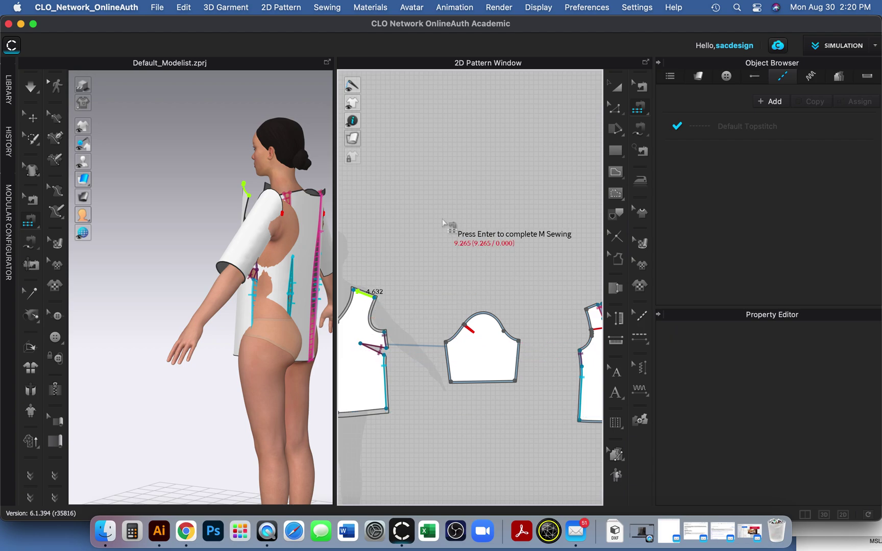
key(Return)
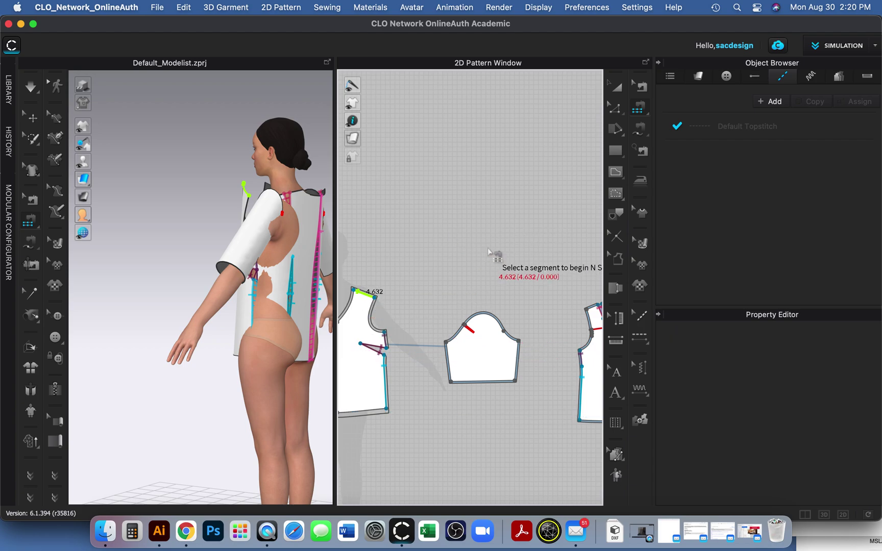
middle_drag(545, 264, 449, 249)
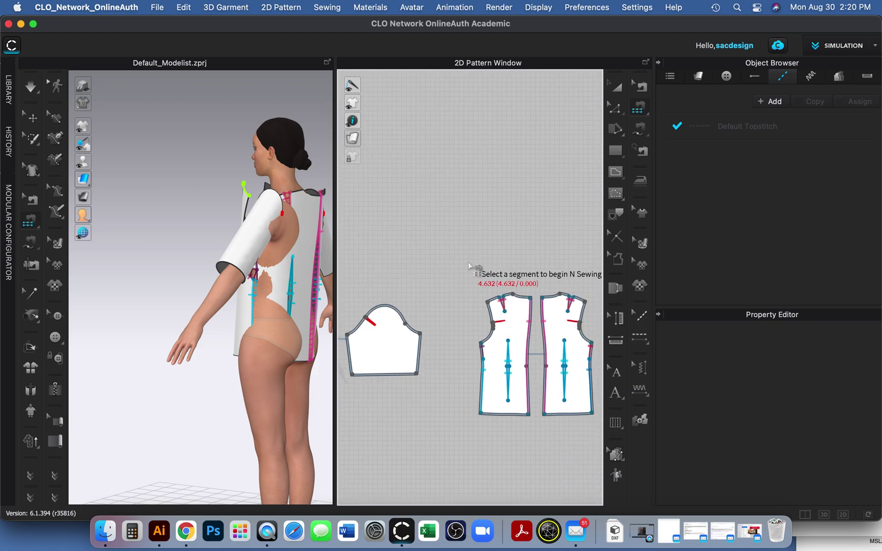
scroll(470, 264, up, 3)
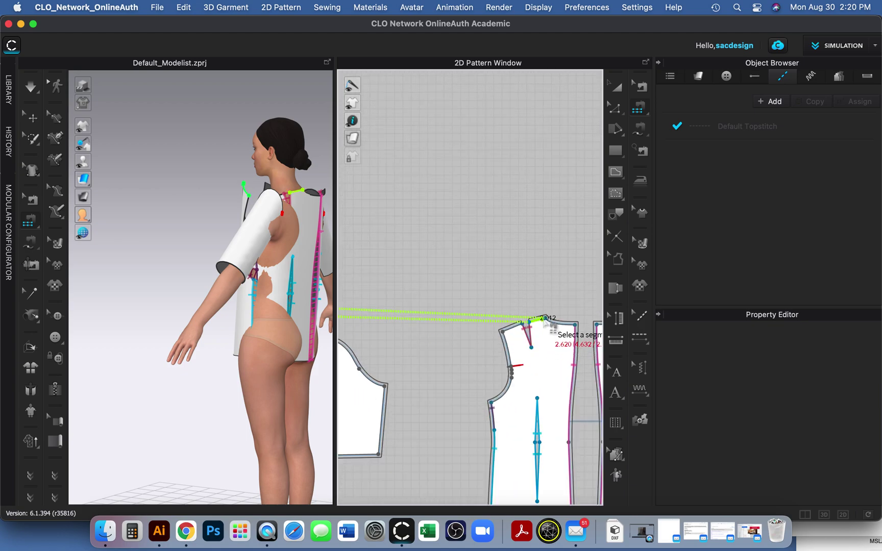
click(545, 321)
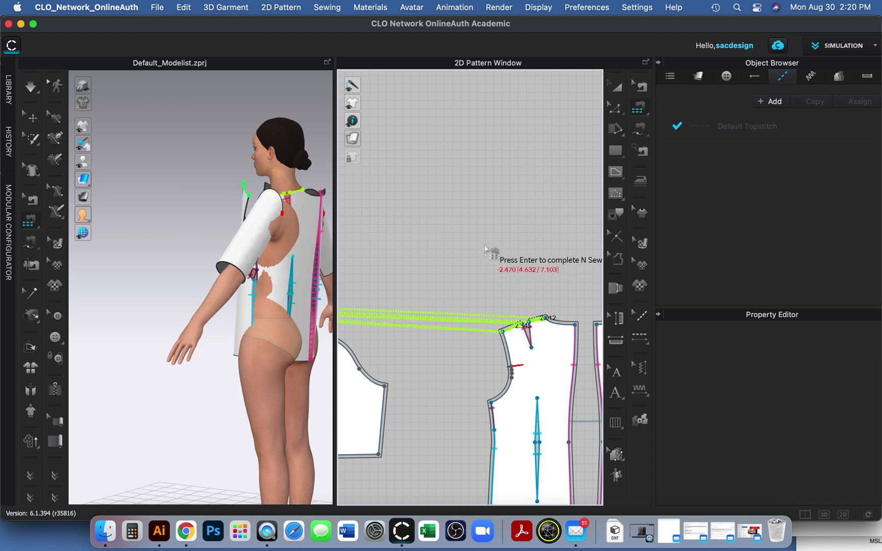
key(Return)
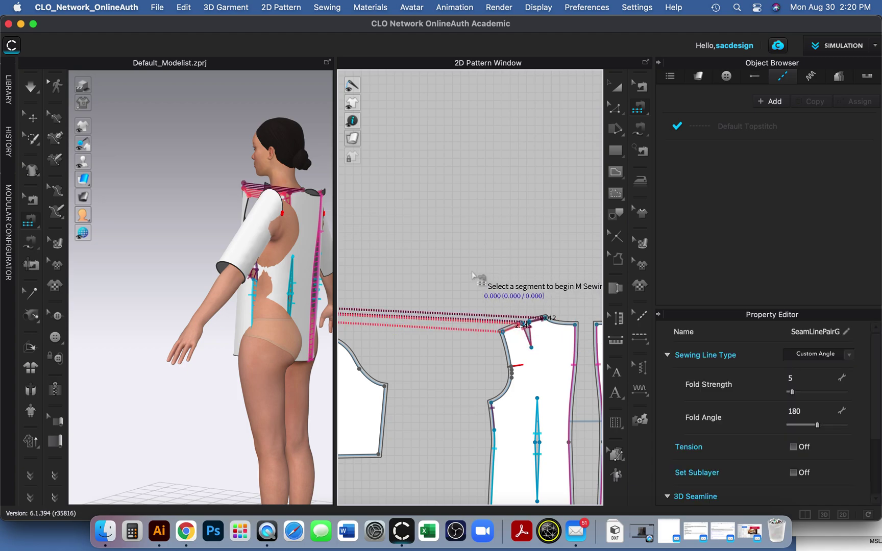
Step: Inspect the new shoulder seam from the front of the avatar and across the 2D pattern pieces
right_drag(255, 265, 310, 240)
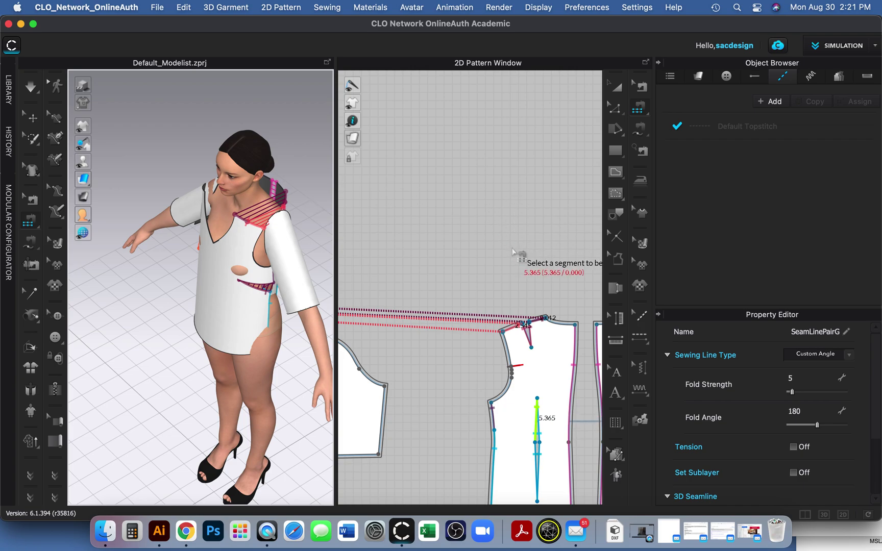
scroll(536, 252, down, 3)
right_drag(541, 248, 571, 222)
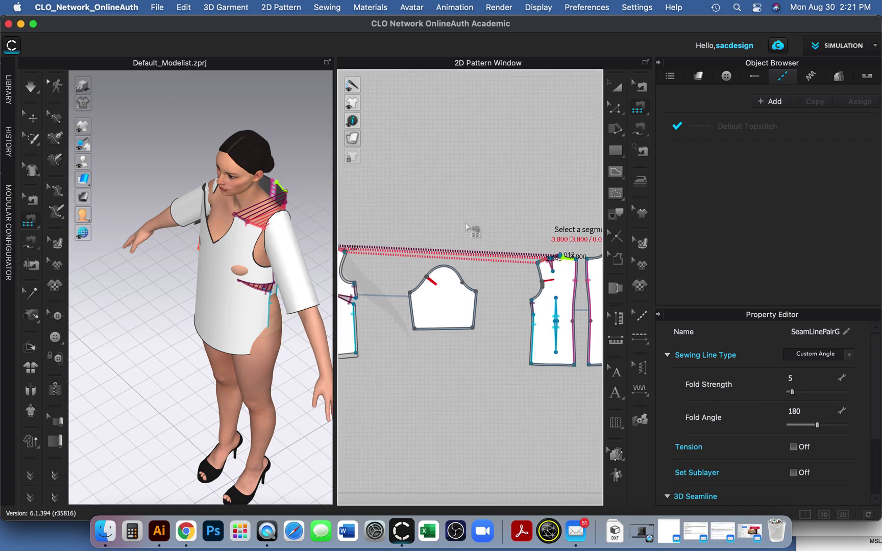
Step: Sew the two back shoulder segments beside the dart to the wearer's-right front shoulder with M:N Segment Sewing
middle_drag(529, 220, 370, 212)
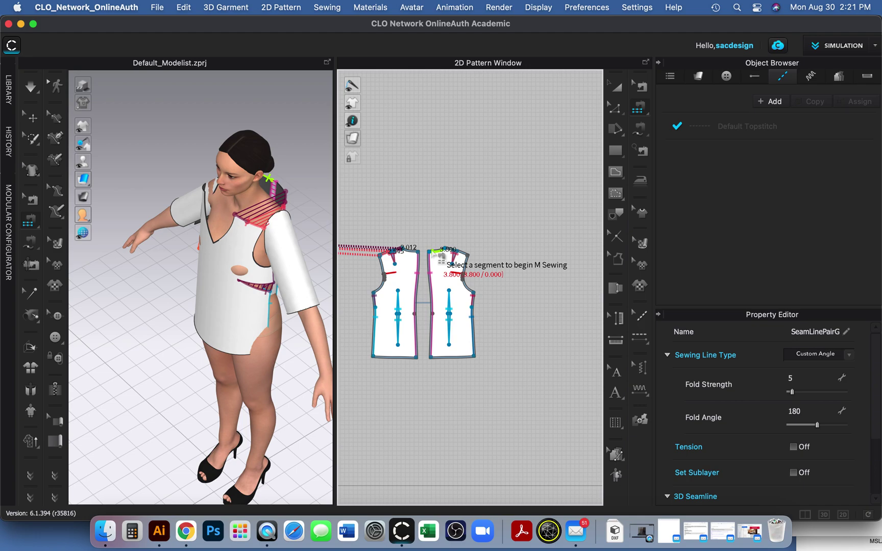
scroll(432, 249, up, 4)
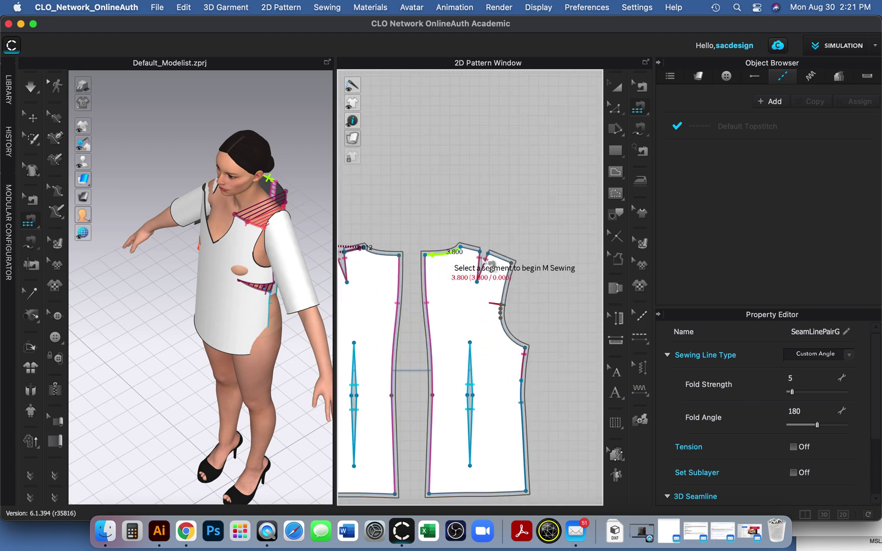
click(466, 251)
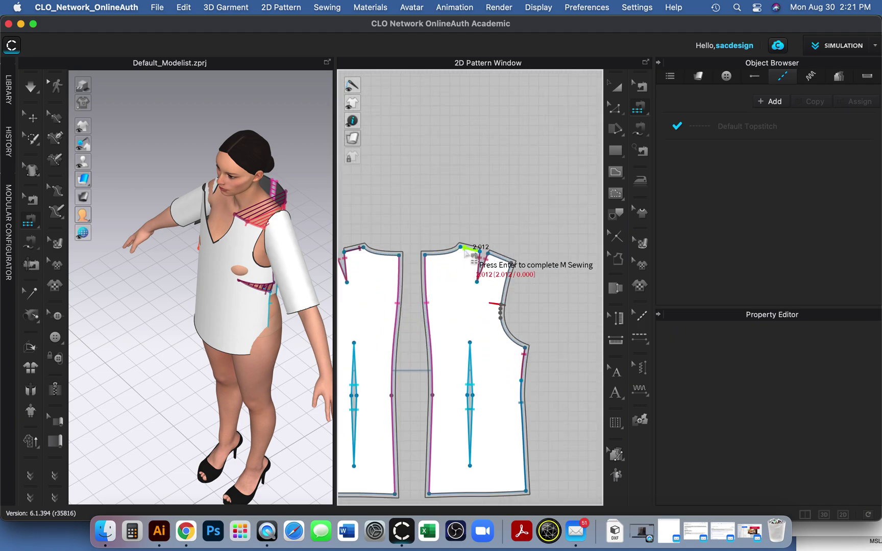
click(494, 258)
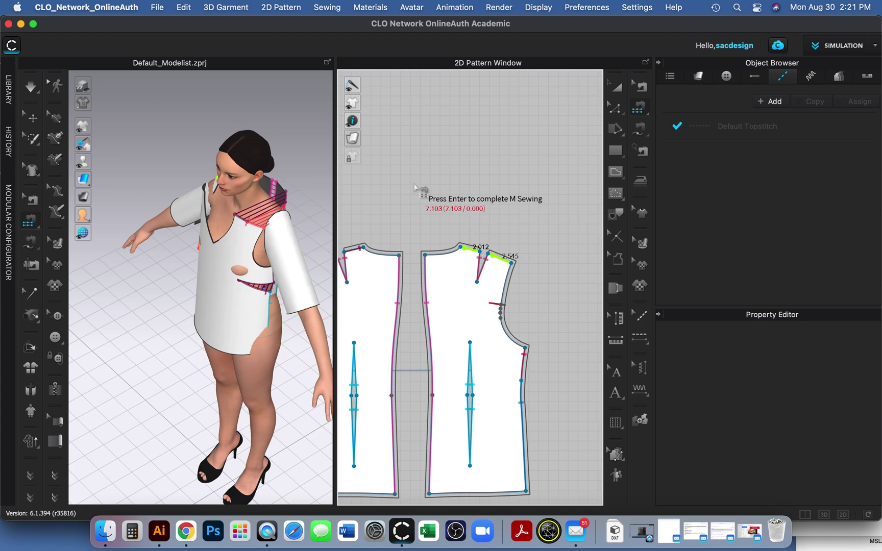
scroll(415, 187, down, 5)
middle_drag(399, 176, 645, 222)
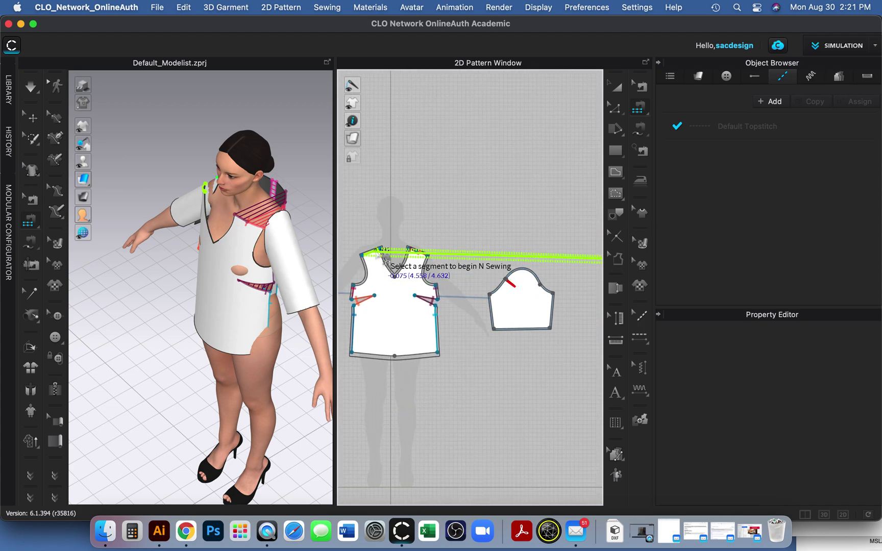
click(377, 253)
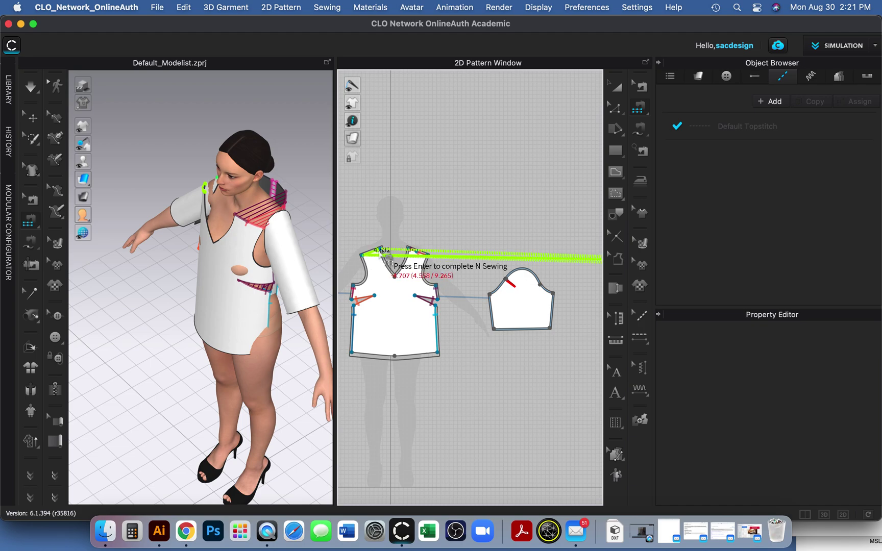
click(378, 251)
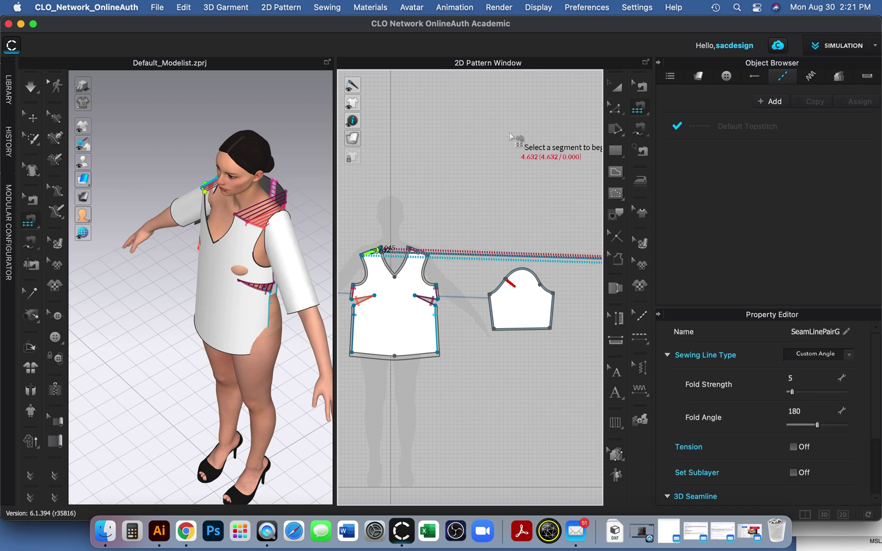
Step: Sew the two underarm edges of the wearer's-left sleeve together with Segment Sewing, matching their directions
scroll(510, 134, down, 1)
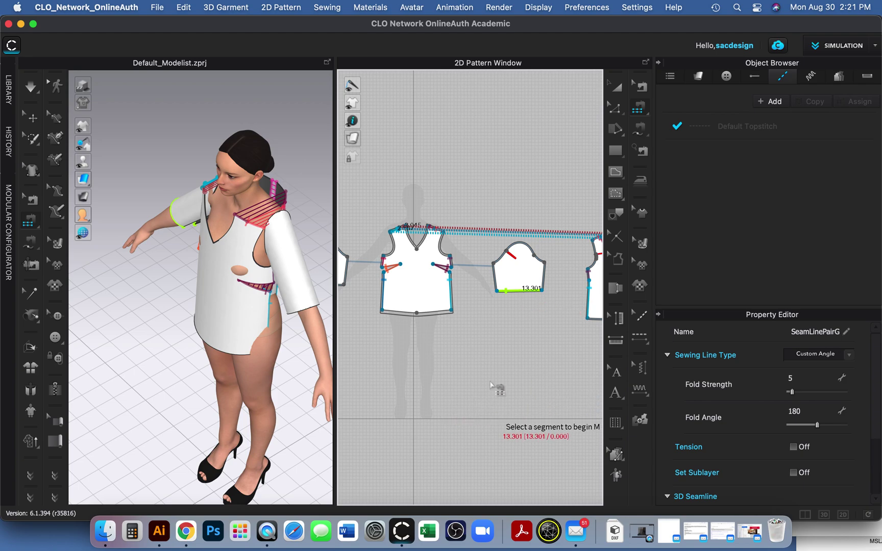
right_drag(278, 268, 280, 244)
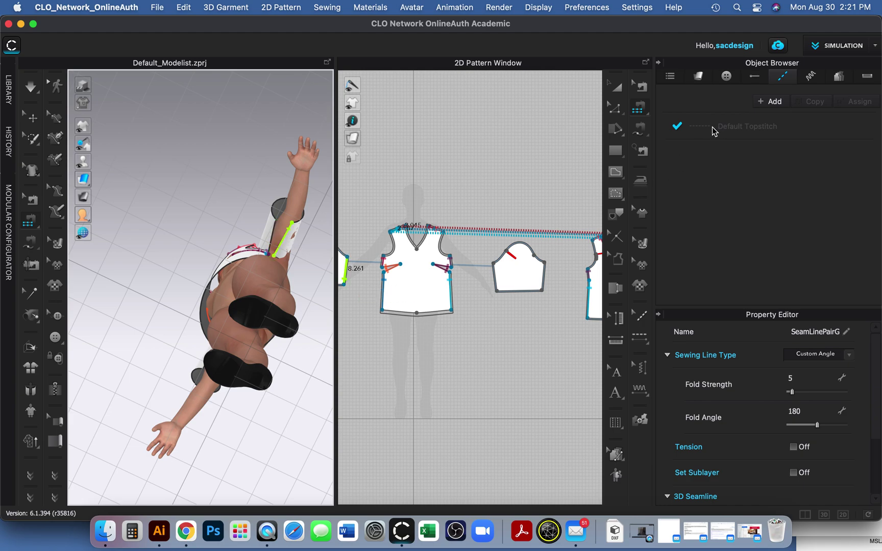
click(635, 105)
click(697, 107)
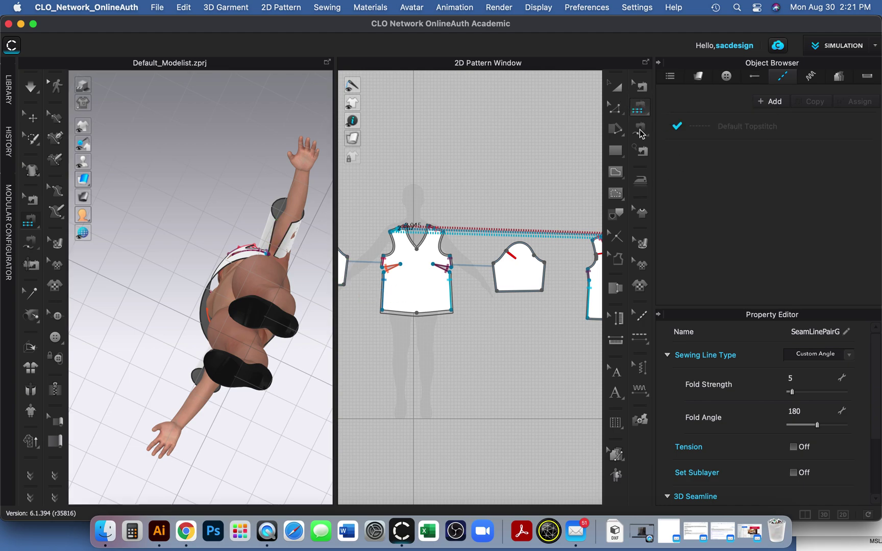
click(294, 246)
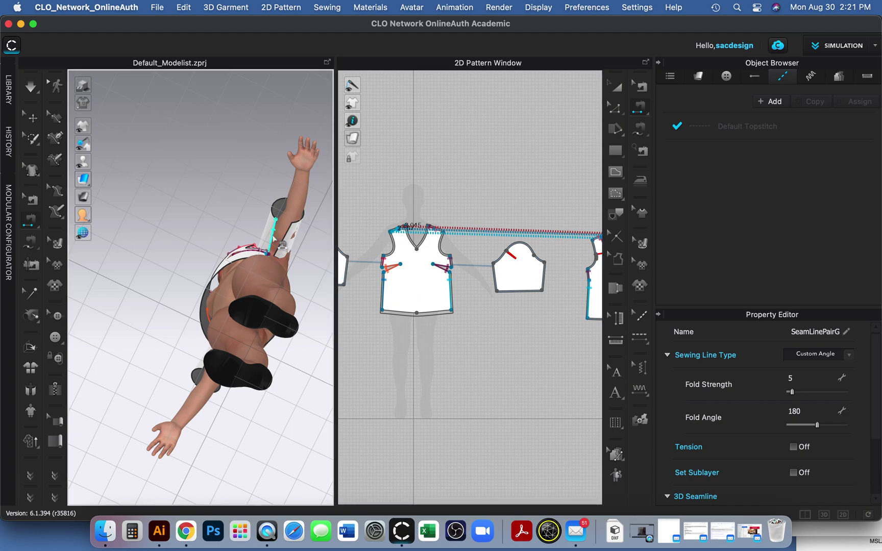
click(280, 245)
scroll(298, 255, up, 6)
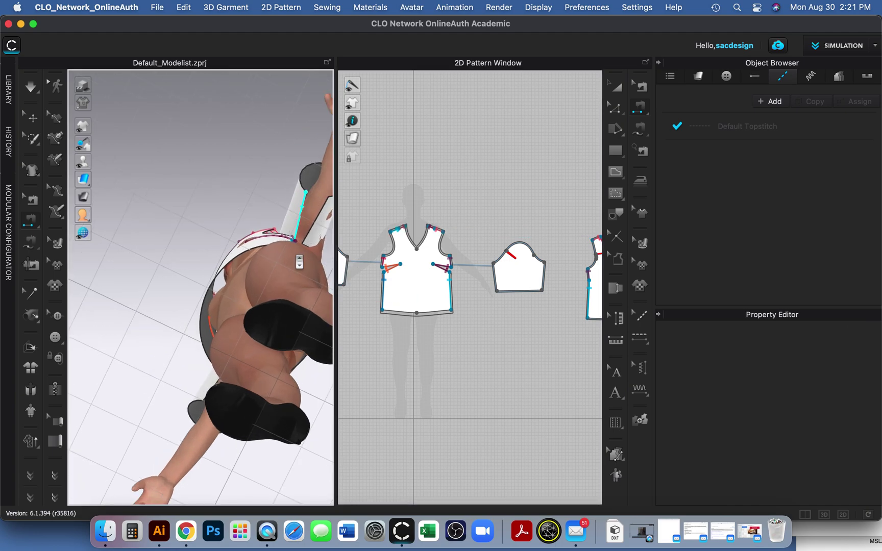
middle_drag(295, 224, 125, 350)
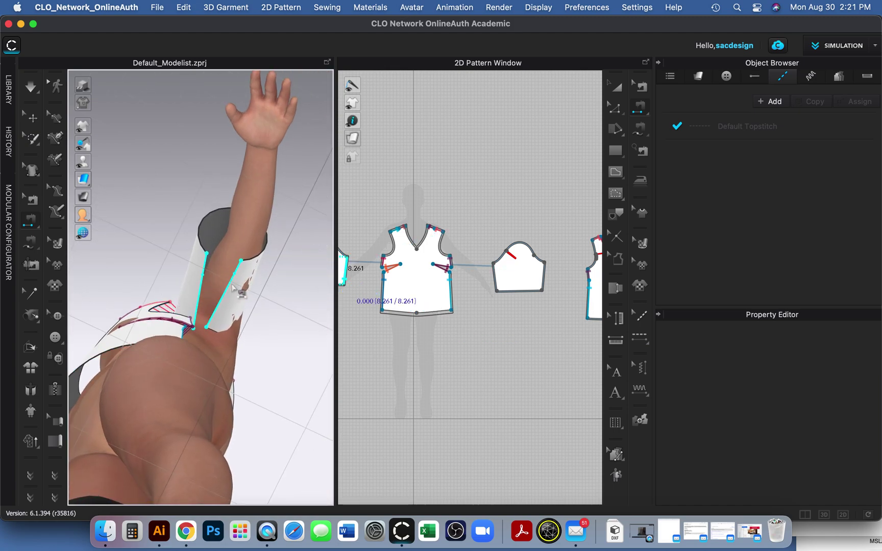
click(234, 390)
scroll(225, 289, up, 6)
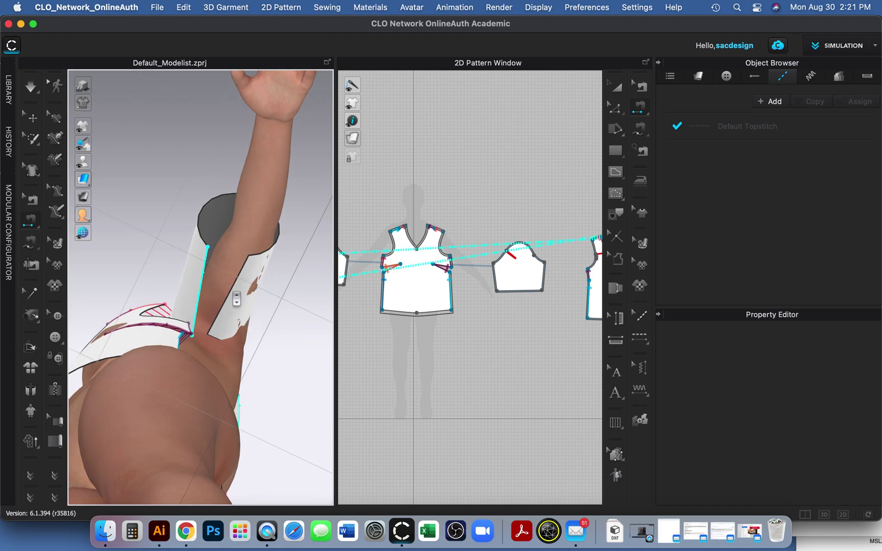
click(262, 300)
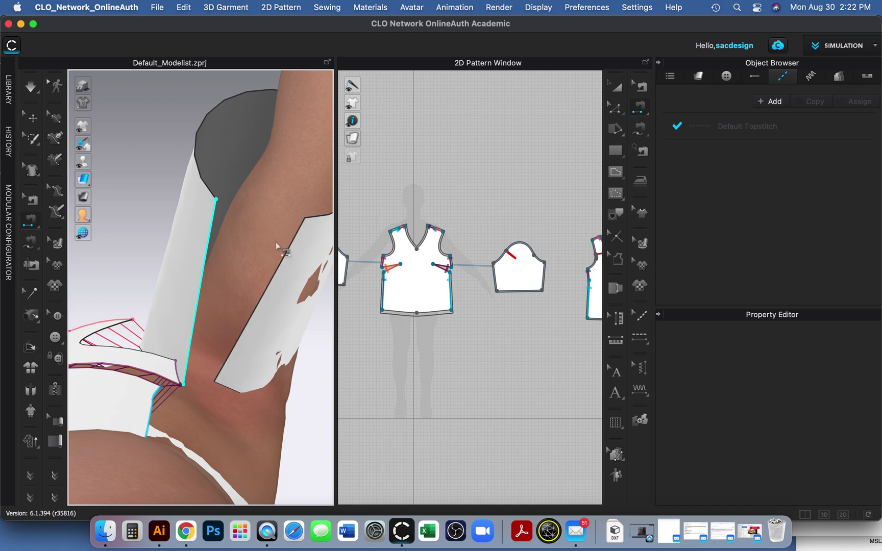
scroll(399, 339, down, 3)
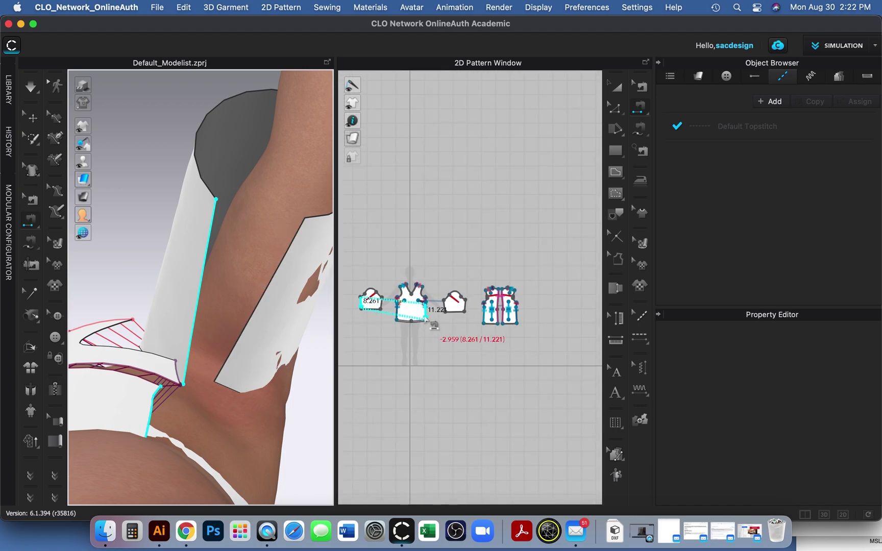
middle_drag(375, 305, 538, 338)
scroll(467, 314, up, 6)
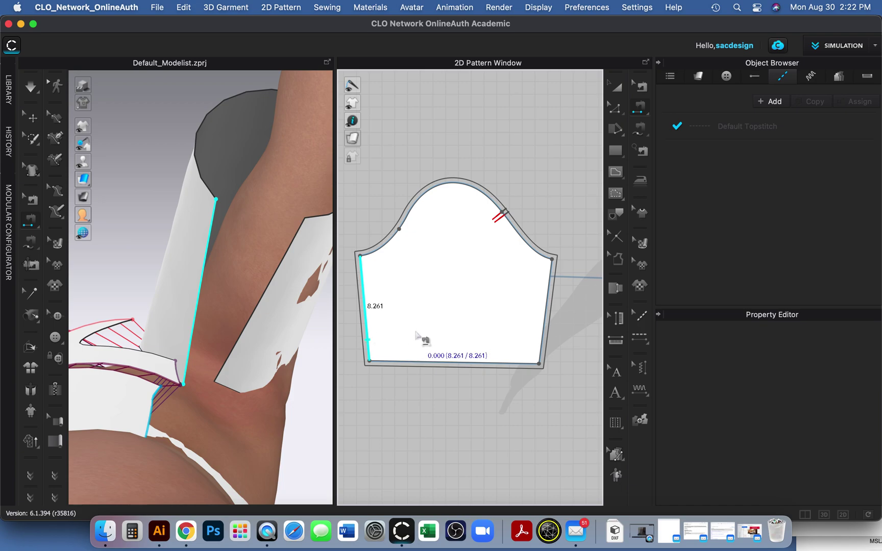
click(543, 351)
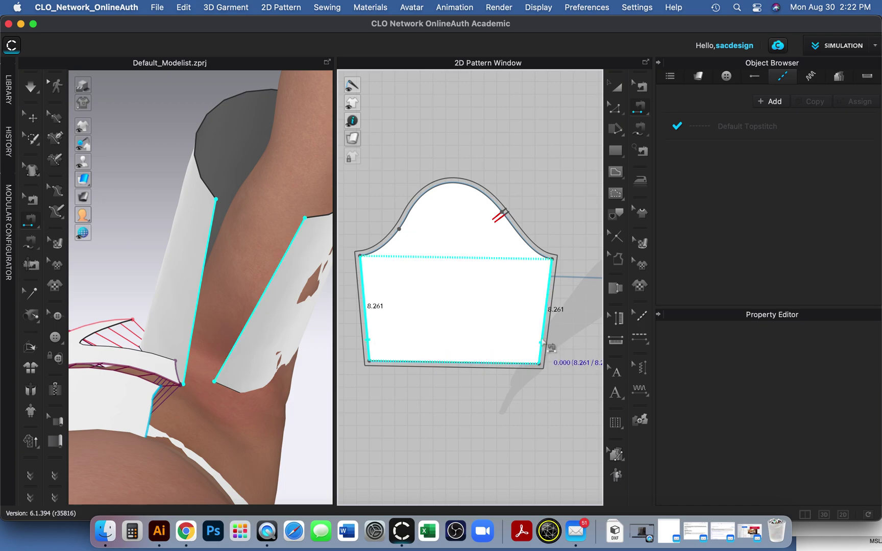
click(542, 343)
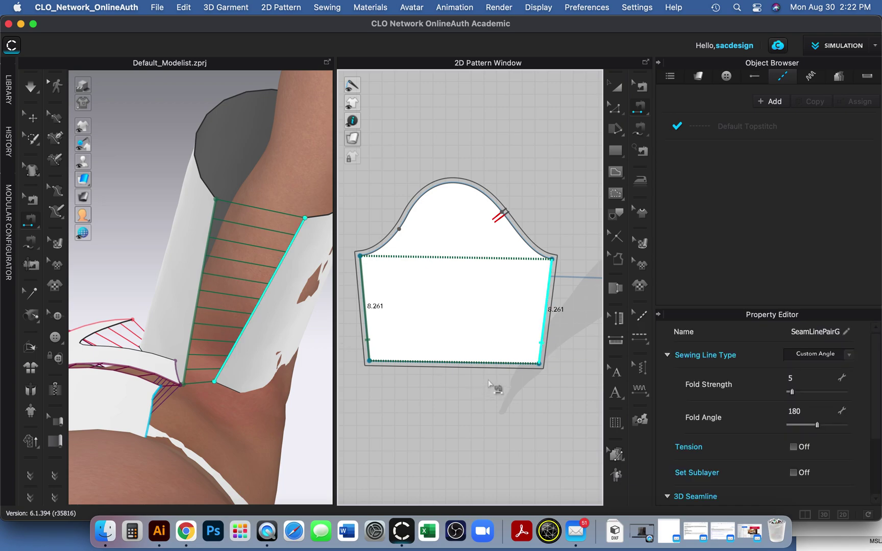
Step: Compare the notches and cap segments of both sleeves with the front and back armholes in the 2D pattern
scroll(488, 381, down, 6)
middle_drag(534, 359, 319, 318)
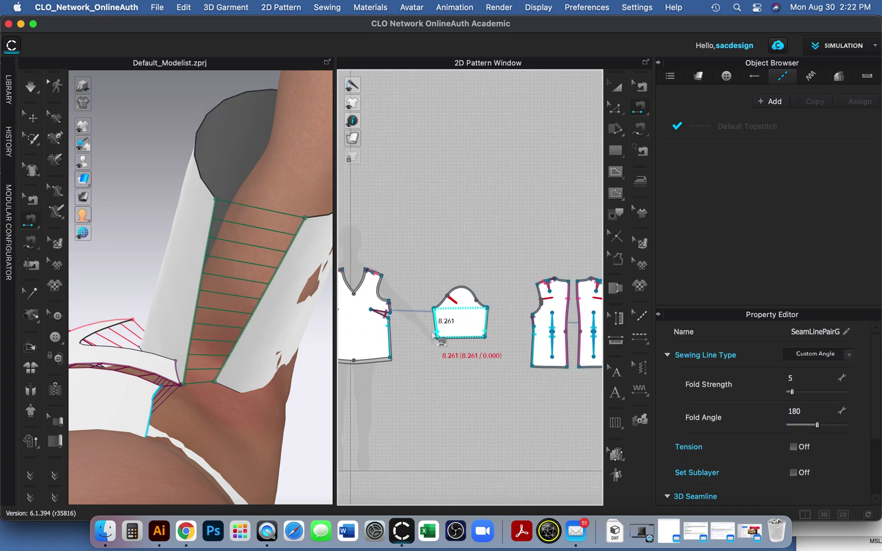
middle_drag(449, 373, 526, 369)
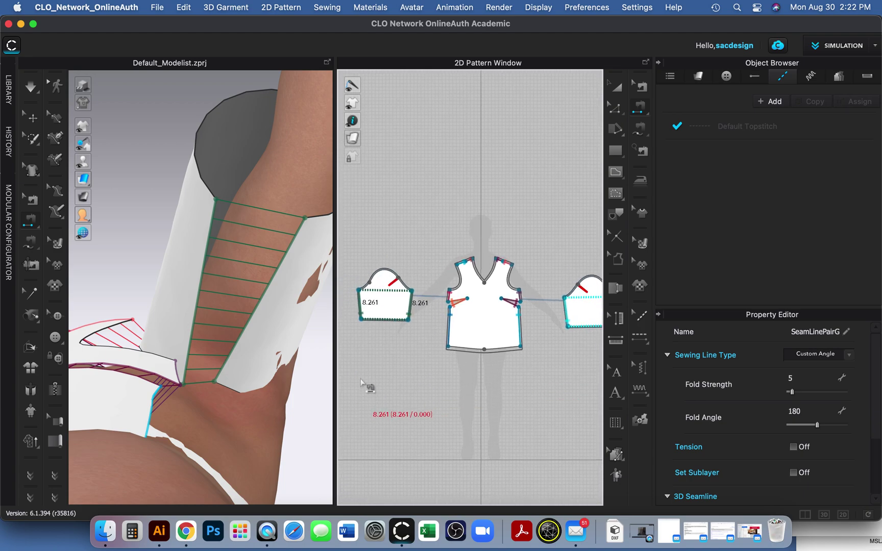
scroll(386, 362, up, 5)
middle_drag(451, 315, 482, 383)
scroll(502, 359, down, 4)
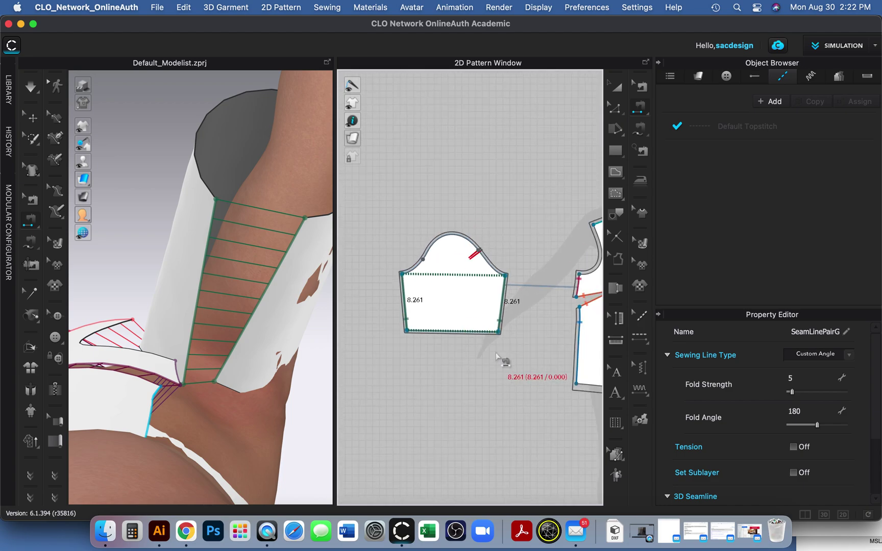
middle_drag(508, 331, 356, 351)
middle_drag(546, 338, 383, 333)
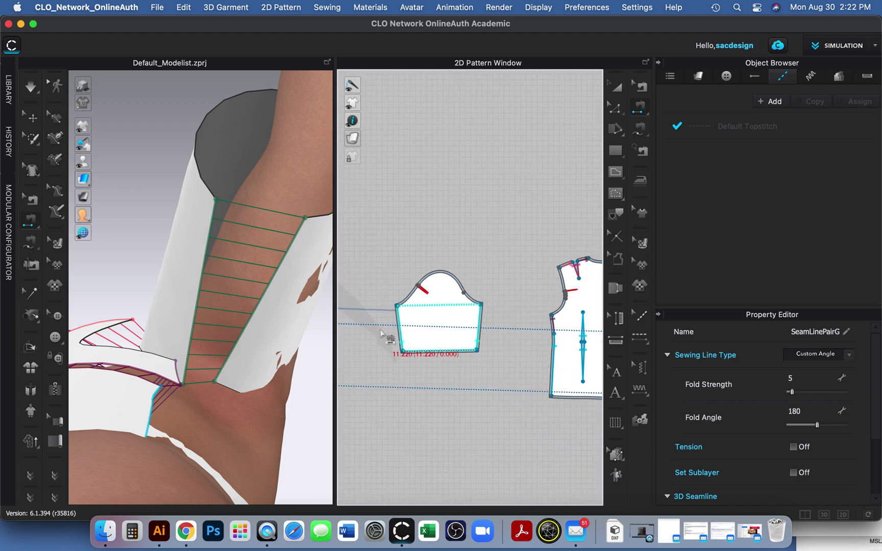
scroll(435, 289, up, 5)
click(384, 309)
middle_drag(396, 307, 413, 307)
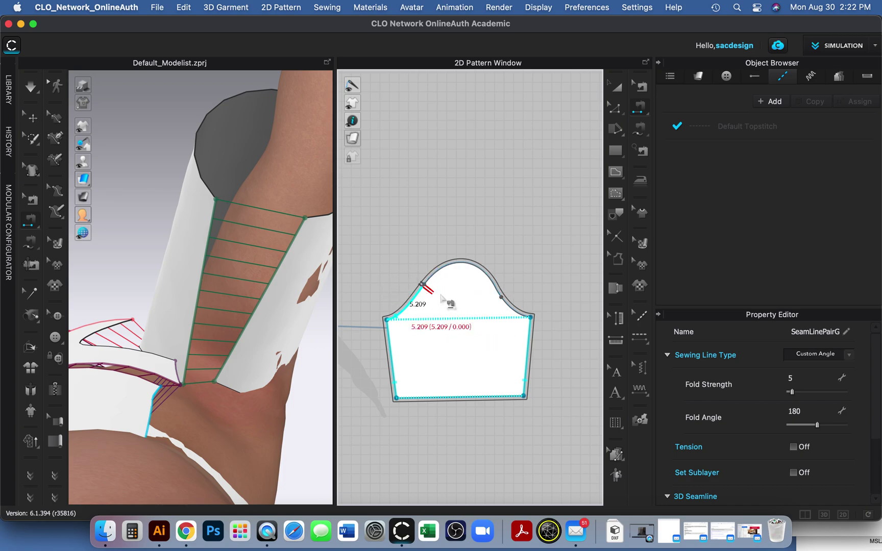
scroll(442, 302, up, 5)
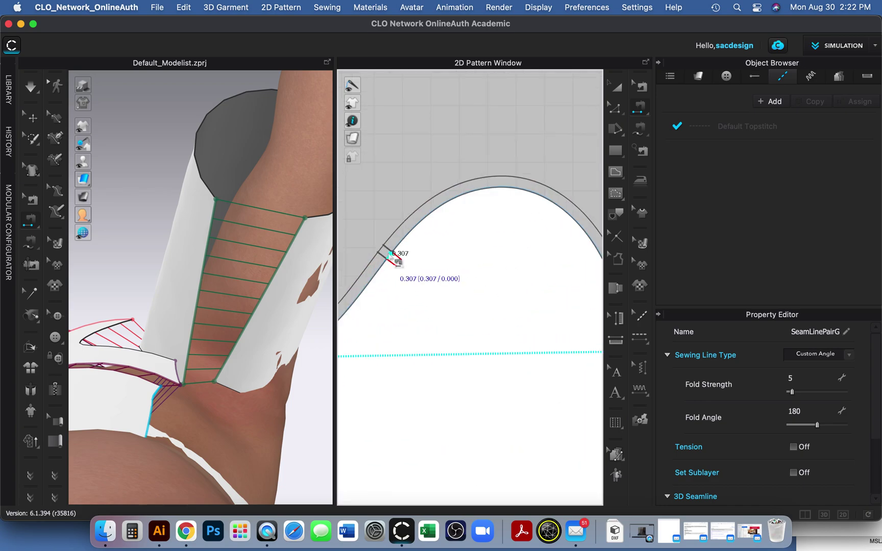
scroll(408, 268, down, 5)
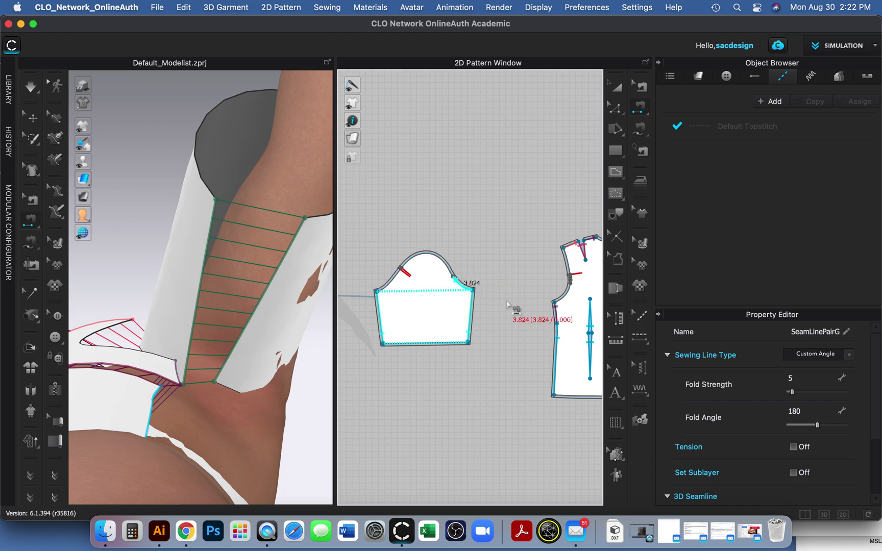
right_drag(495, 319, 517, 266)
scroll(517, 266, down, 5)
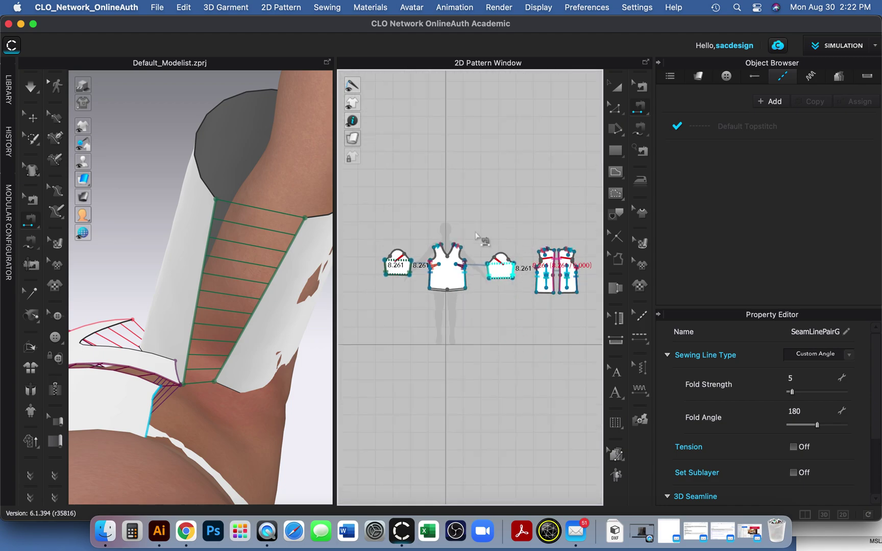
Step: Swap the two sleeve pieces in the 2D layout so each lies on the opposite side of the front piece
key(a)
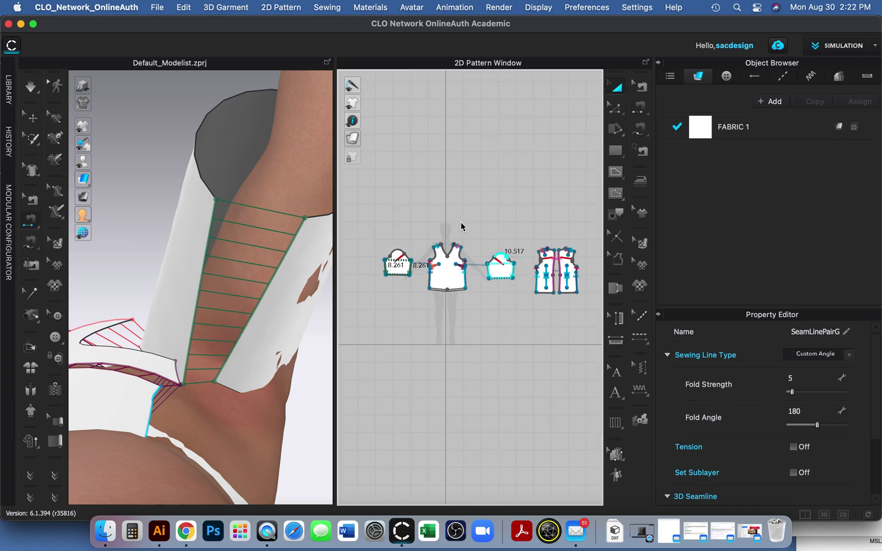
click(397, 264)
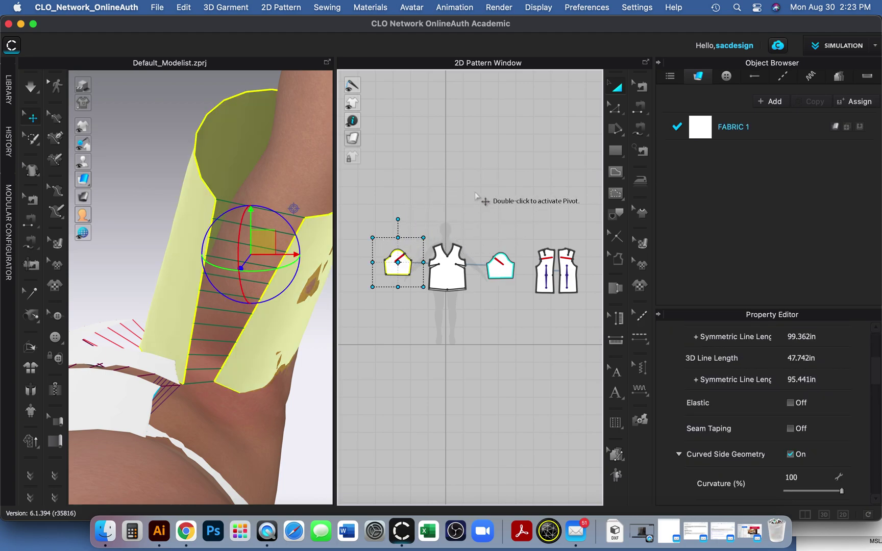
drag(410, 280, 521, 245)
click(506, 269)
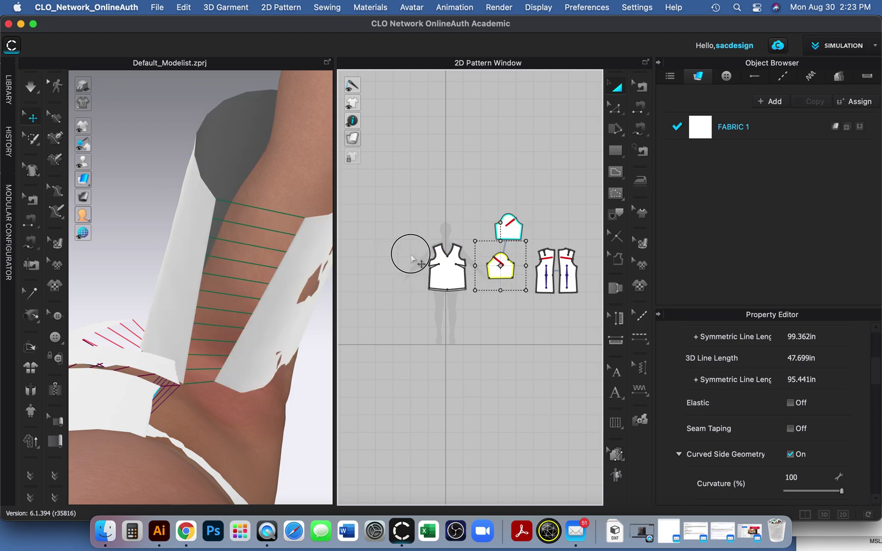
drag(491, 266, 396, 253)
drag(513, 231, 492, 256)
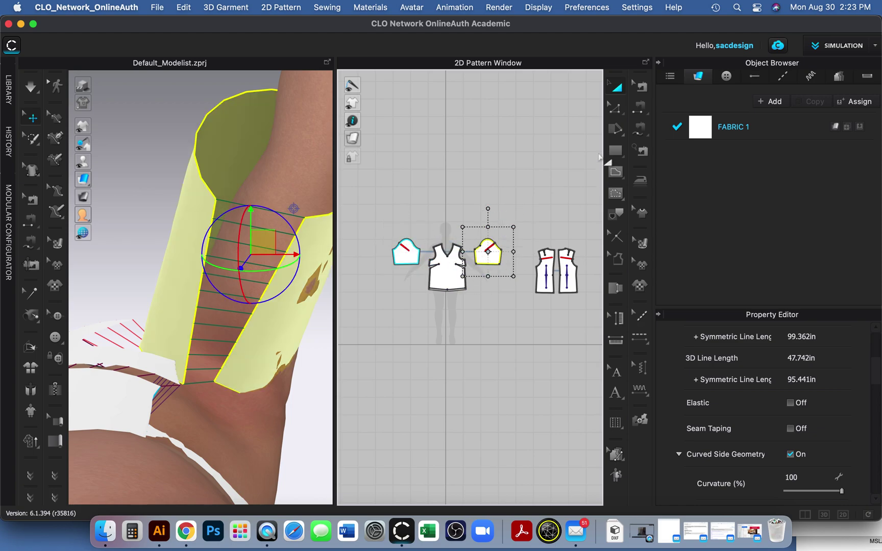
Step: Reset the two sleeves to their flat 2D arrangement beside the avatar in the 3D view
click(609, 110)
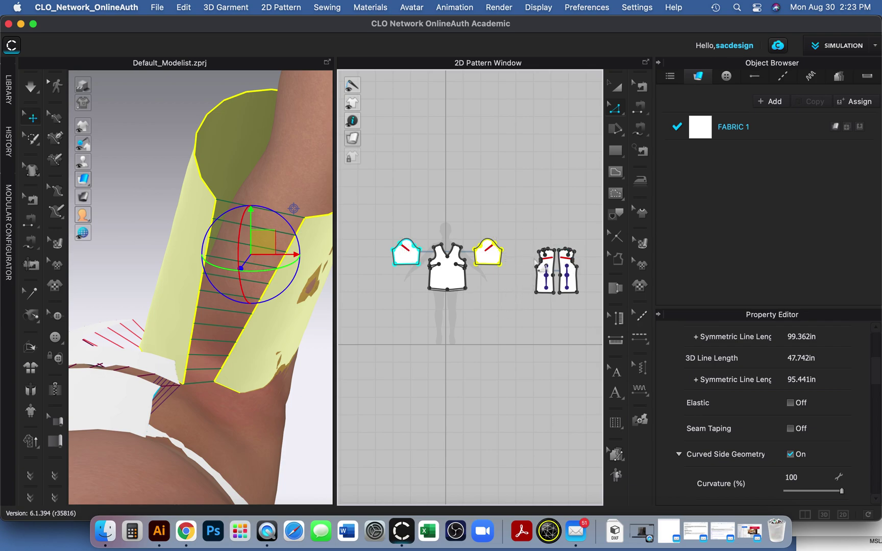
scroll(256, 306, down, 10)
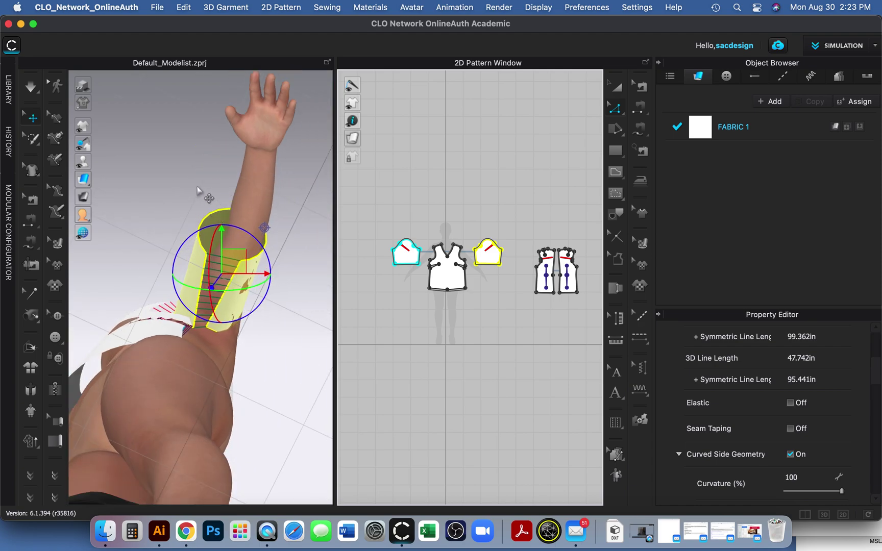
key(2)
click(32, 117)
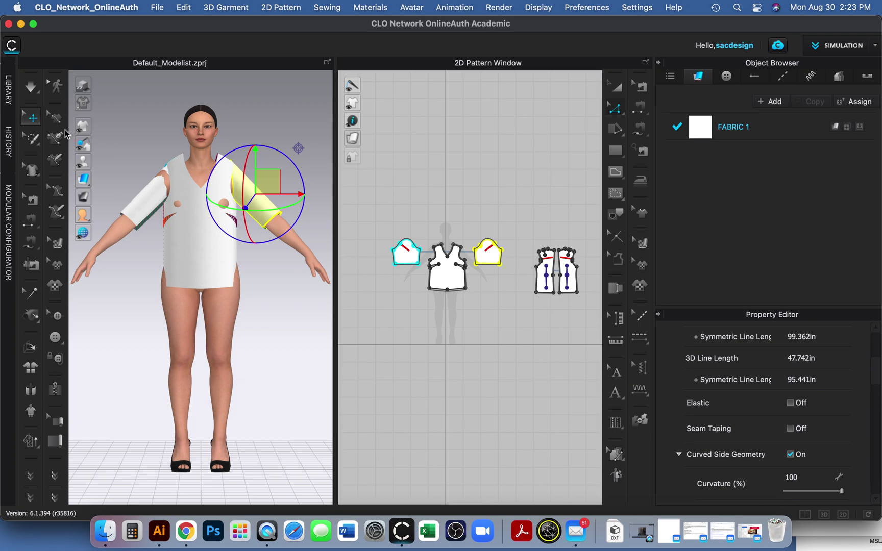
click(256, 204)
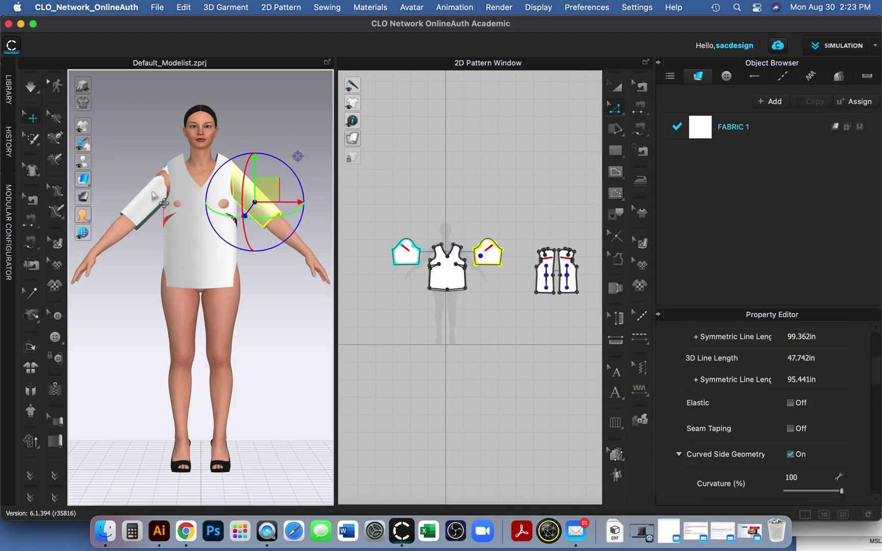
shift+click(152, 192)
right_click(152, 193)
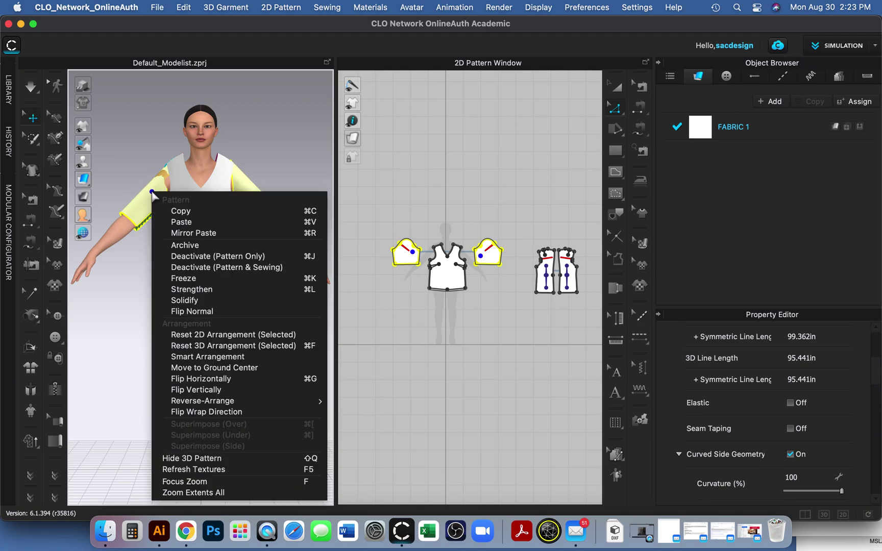
click(237, 337)
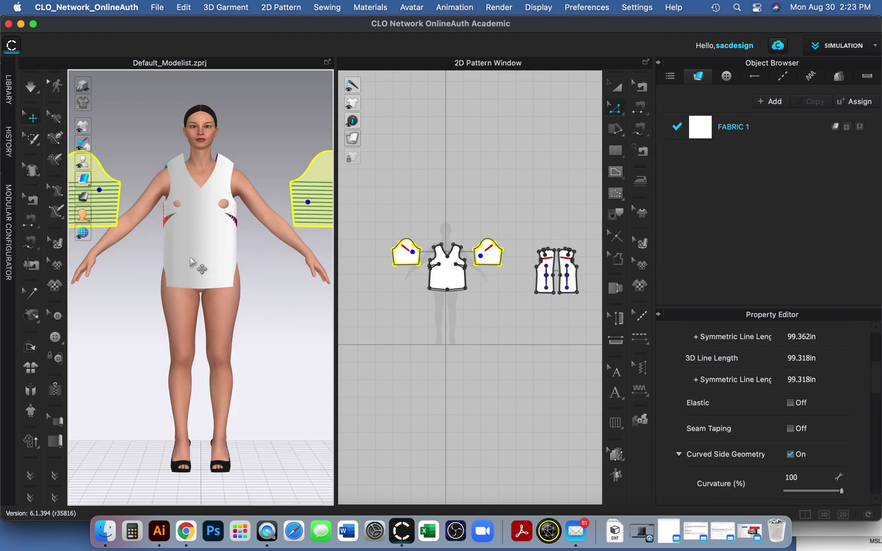
click(269, 316)
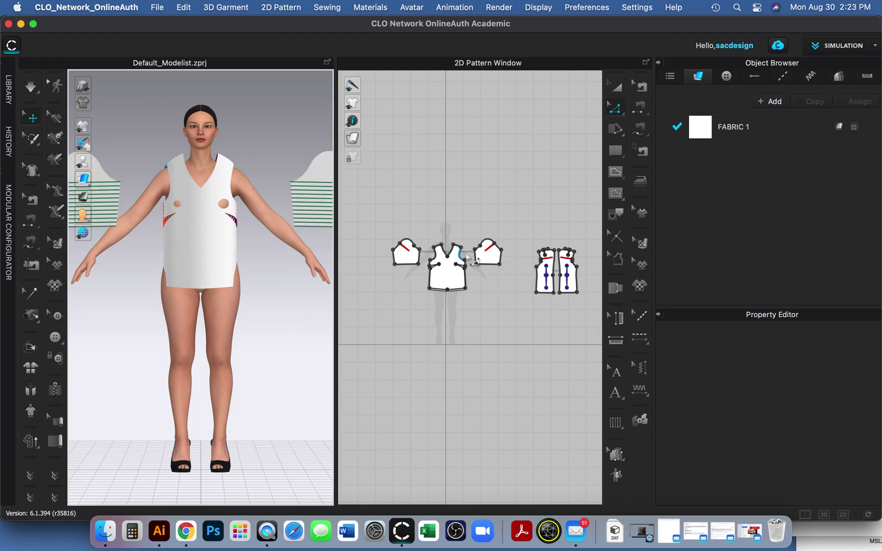
Step: Display the avatar's arrangement points and wrap the wearer's-left sleeve around the upper arm at the outer upper-arm point
click(320, 175)
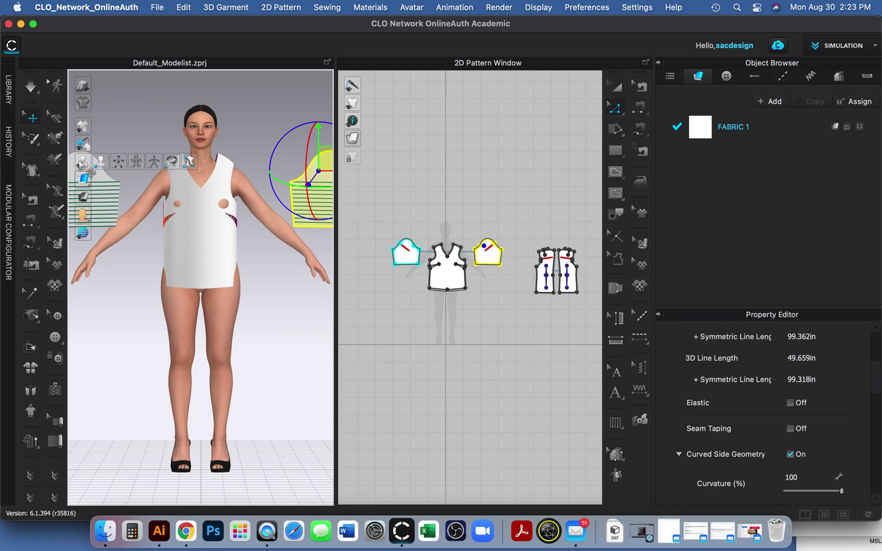
click(120, 165)
right_drag(299, 283, 145, 268)
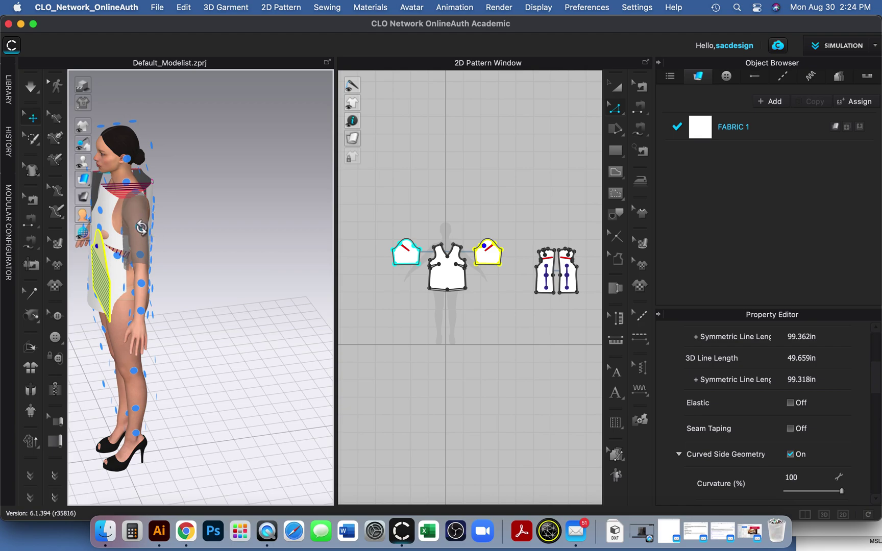
scroll(146, 228, up, 5)
middle_drag(161, 238, 286, 251)
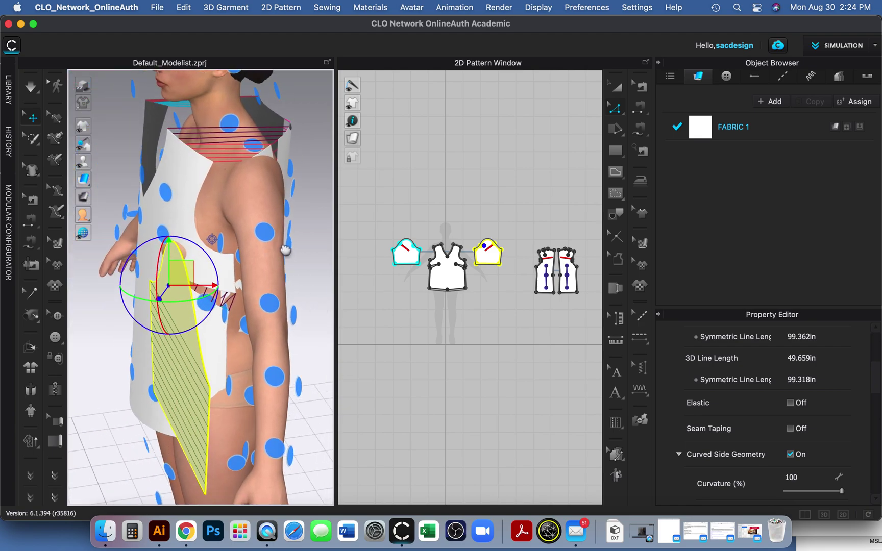
click(267, 235)
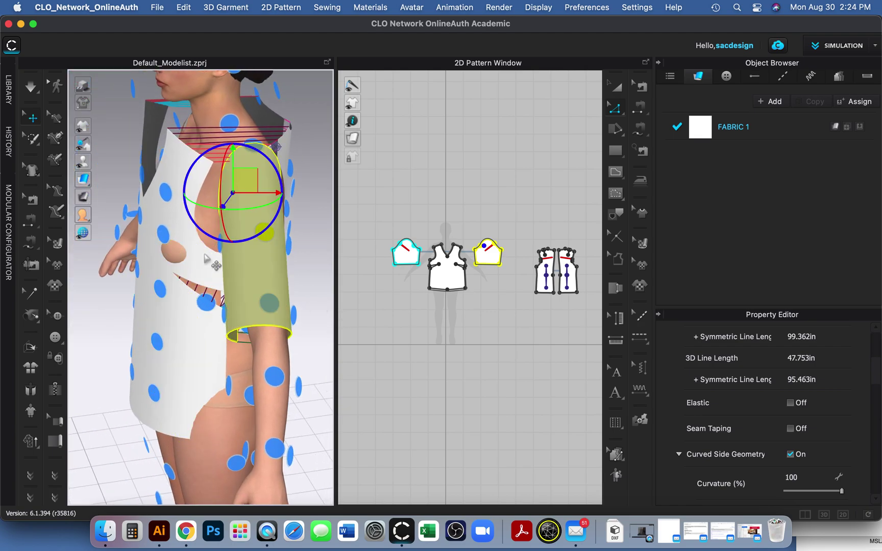
middle_drag(168, 284, 292, 303)
right_drag(291, 304, 233, 266)
scroll(233, 266, down, 5)
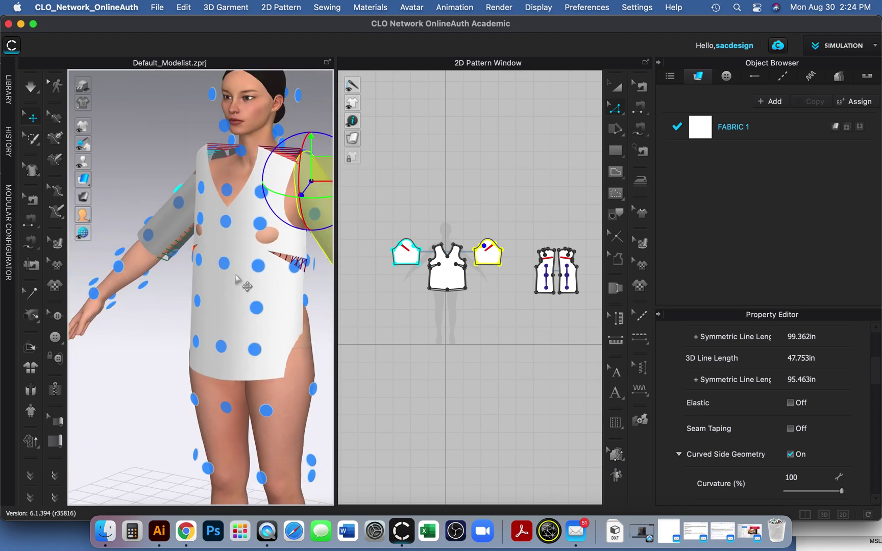
Step: Examine the wearer's-right sleeve's cap notches against the front armhole in the 2D pattern, with the sleeve selection cleared
scroll(485, 257, up, 4)
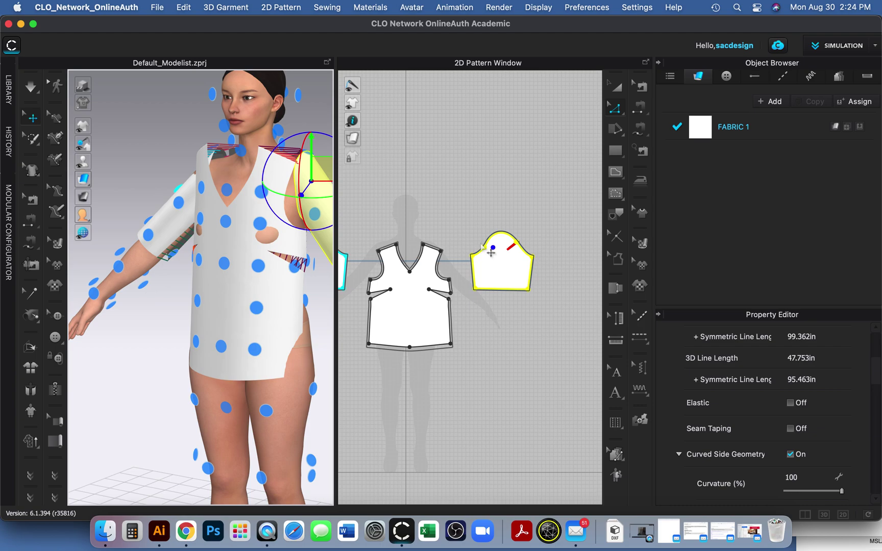
right_drag(423, 190, 497, 209)
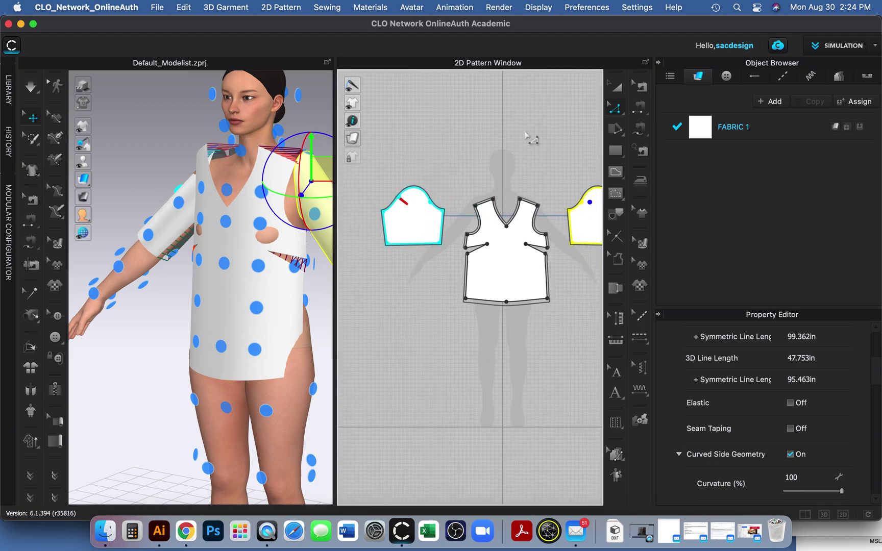
scroll(526, 138, up, 2)
scroll(526, 137, down, 2)
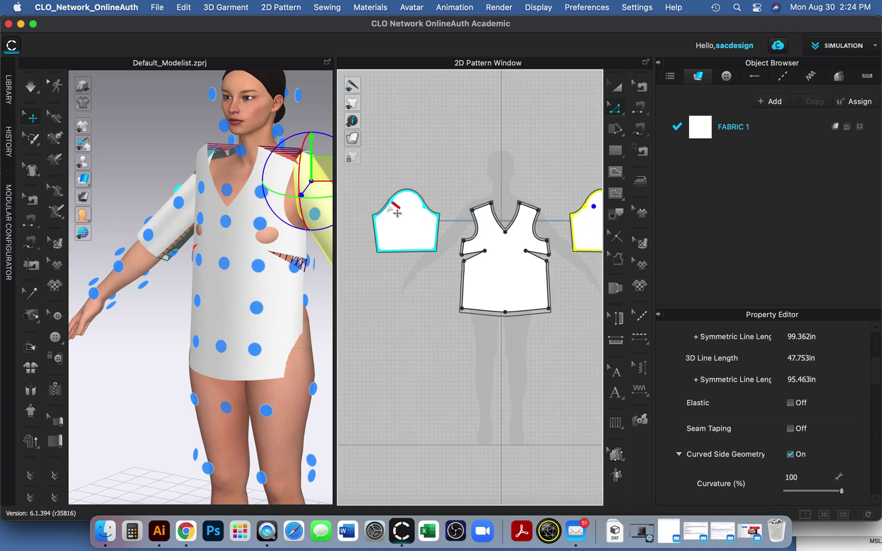
click(483, 148)
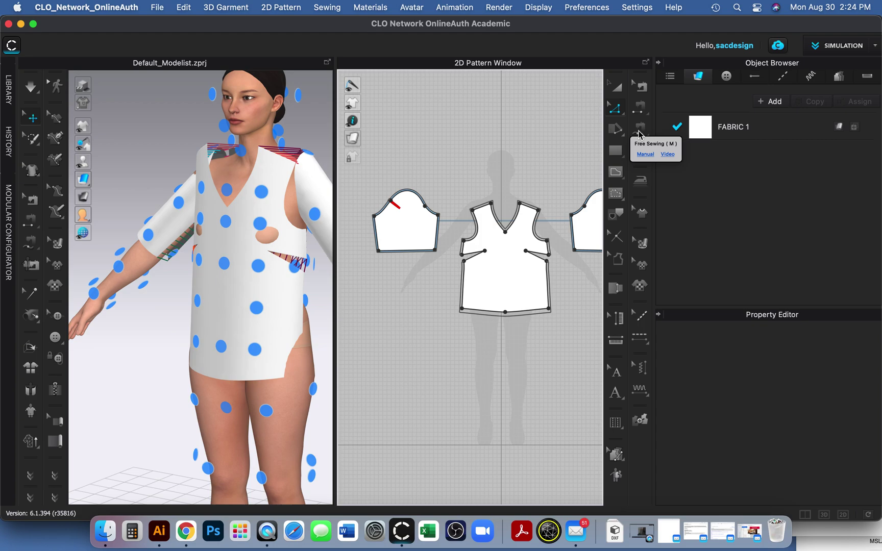
scroll(401, 227, up, 3)
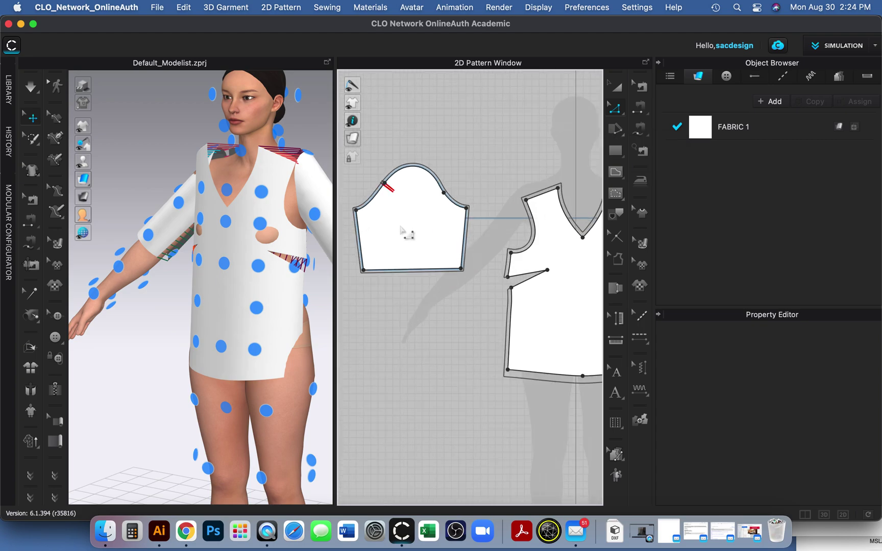
scroll(405, 230, down, 2)
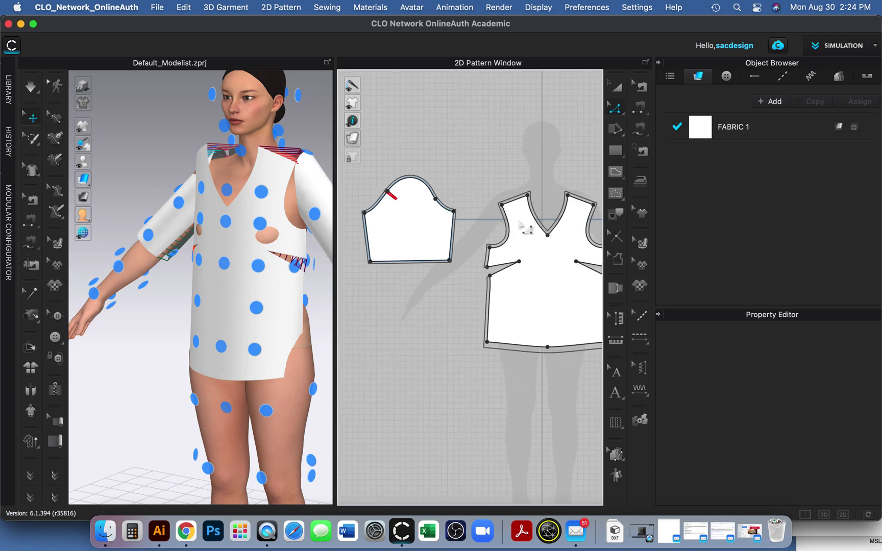
scroll(520, 224, down, 1)
Step: Start M:N Free Sewing with the wearer's-right sleeve's entire cap, from front underarm point to back underarm point, as the first side
click(641, 134)
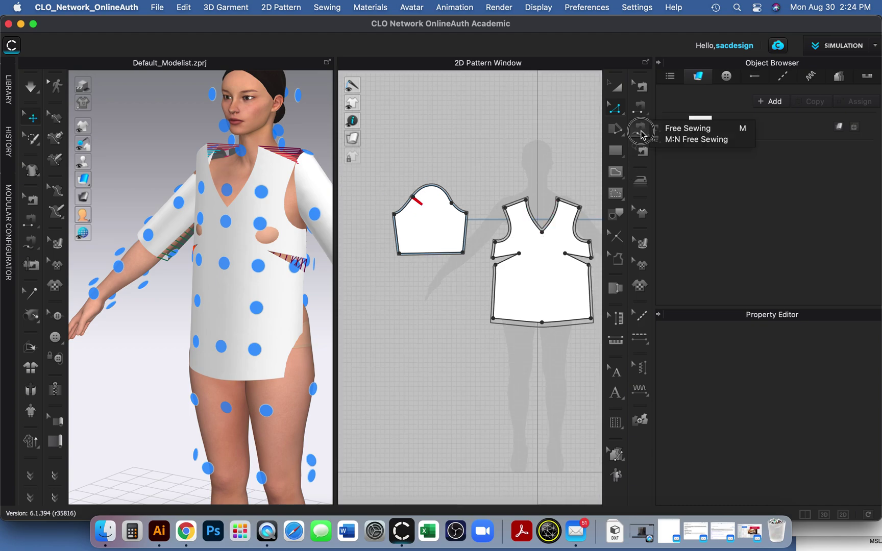
click(669, 143)
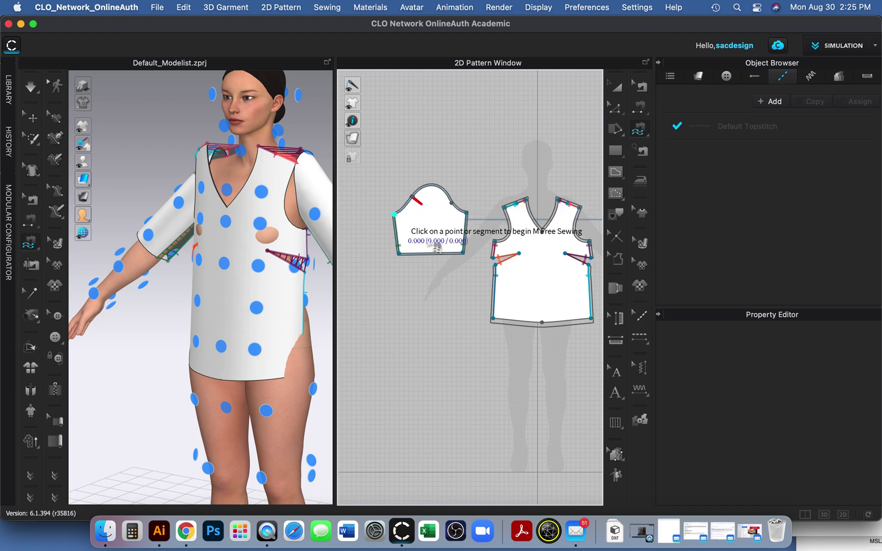
click(467, 213)
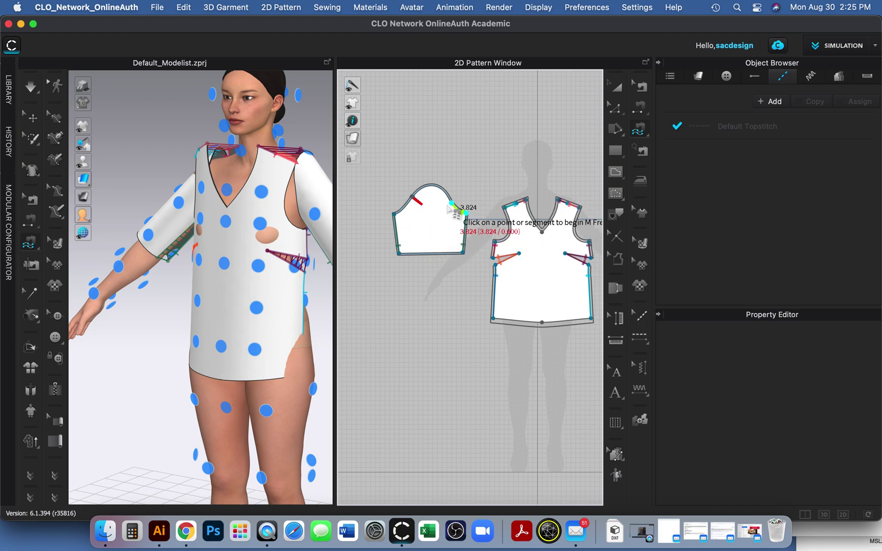
click(396, 214)
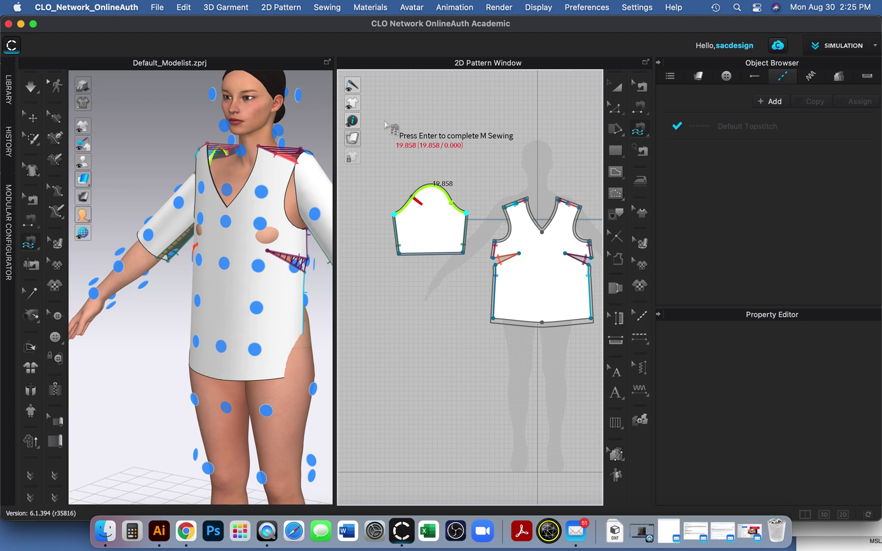
key(Return)
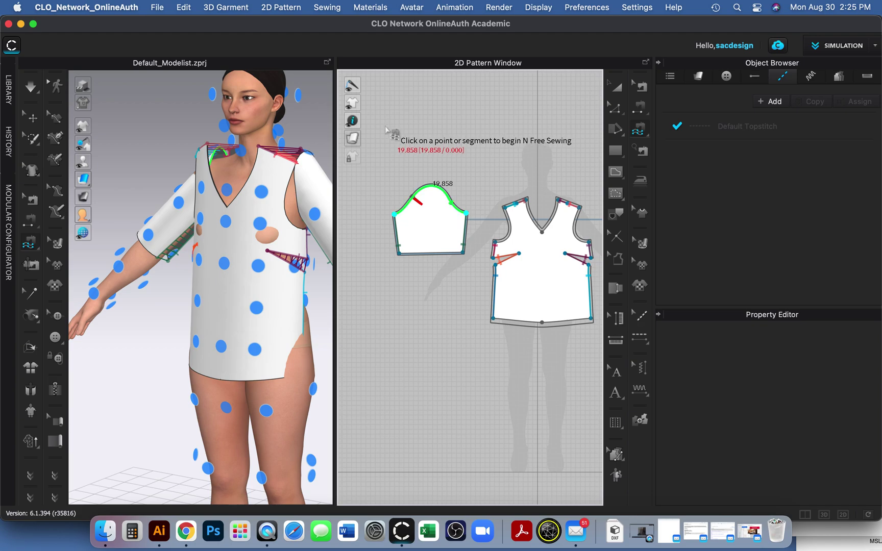
Step: Complete the cap seam by joining it to the wearer's-right front armhole from underarm to shoulder and the back armhole from shoulder to underarm
click(496, 242)
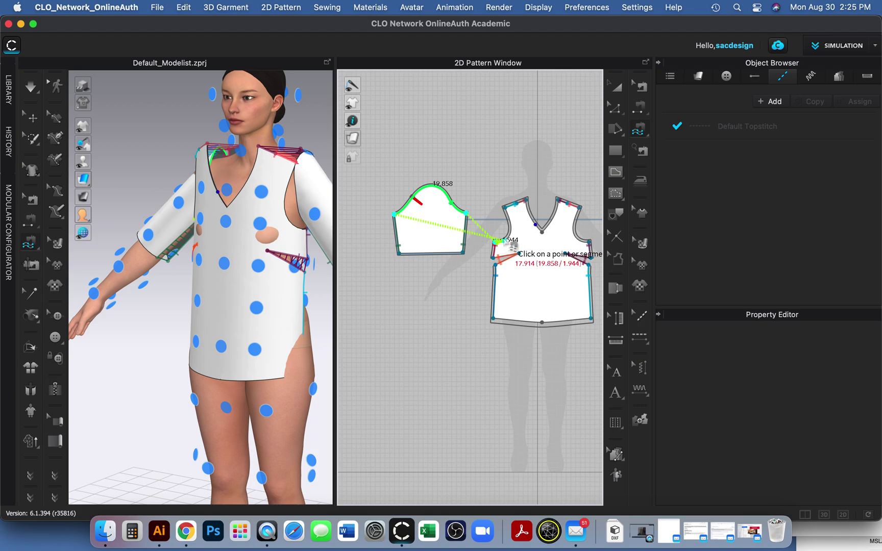
click(506, 209)
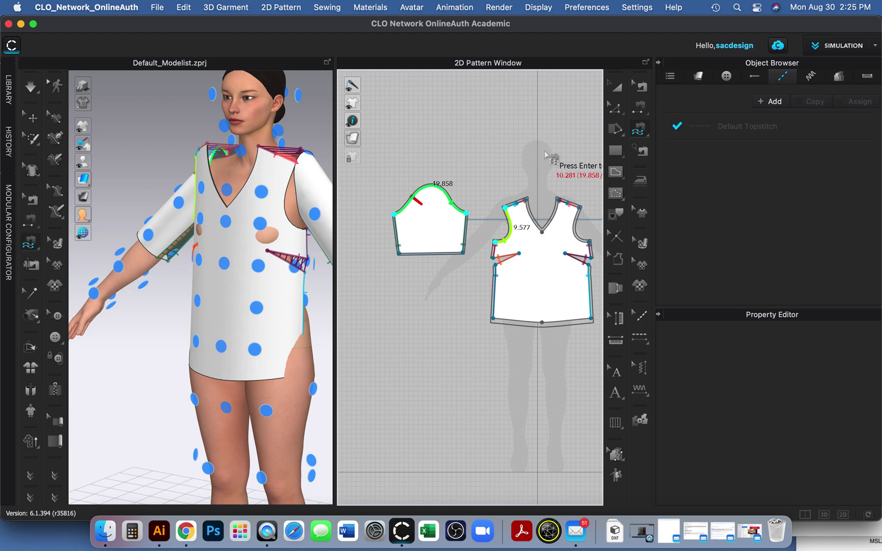
middle_drag(545, 155, 348, 165)
middle_drag(490, 169, 319, 173)
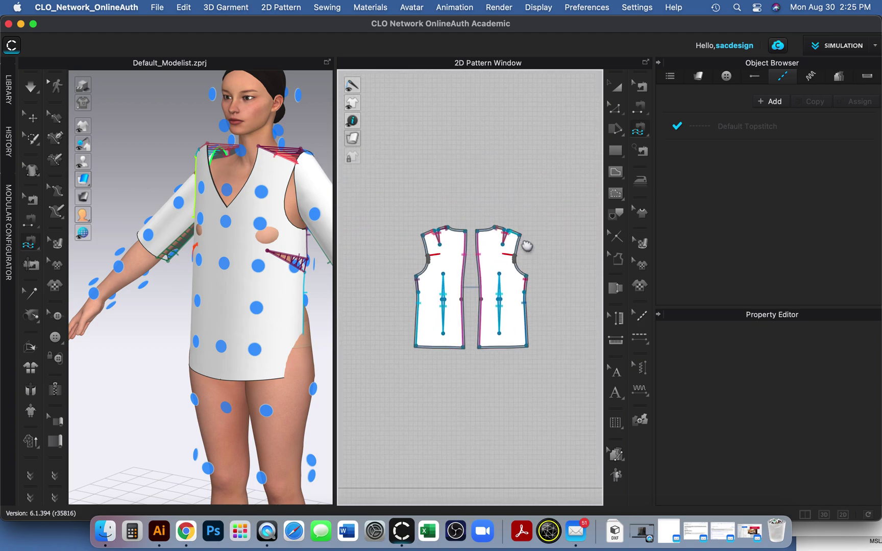
click(520, 236)
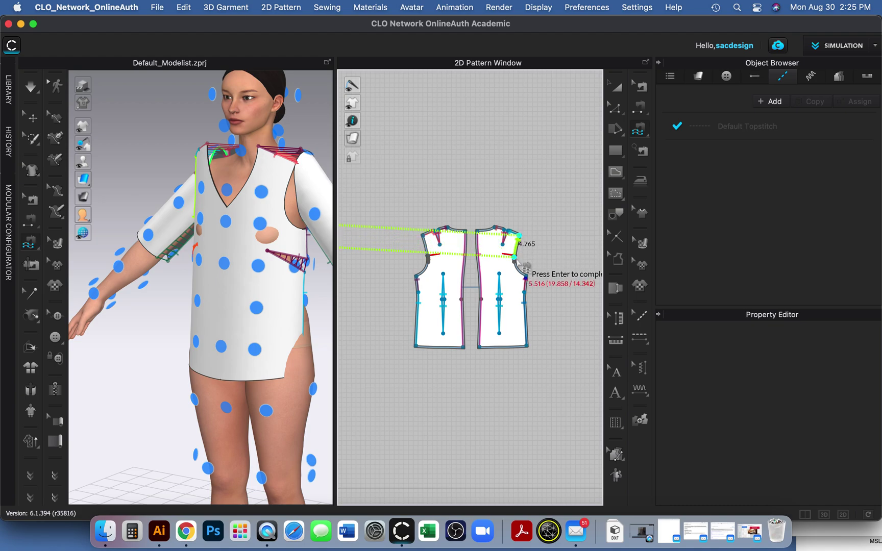
scroll(533, 322, up, 10)
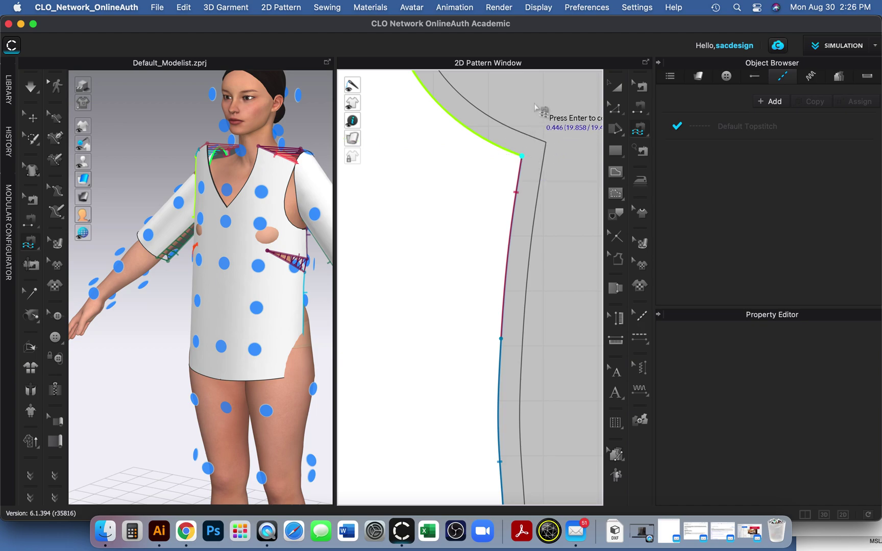
key(Return)
mouse_move(193, 194)
right_down()
mouse_move(209, 203)
mouse_move(252, 189)
mouse_move(317, 188)
mouse_move(335, 170)
mouse_move(324, 147)
mouse_move(263, 184)
mouse_move(169, 178)
right_up()
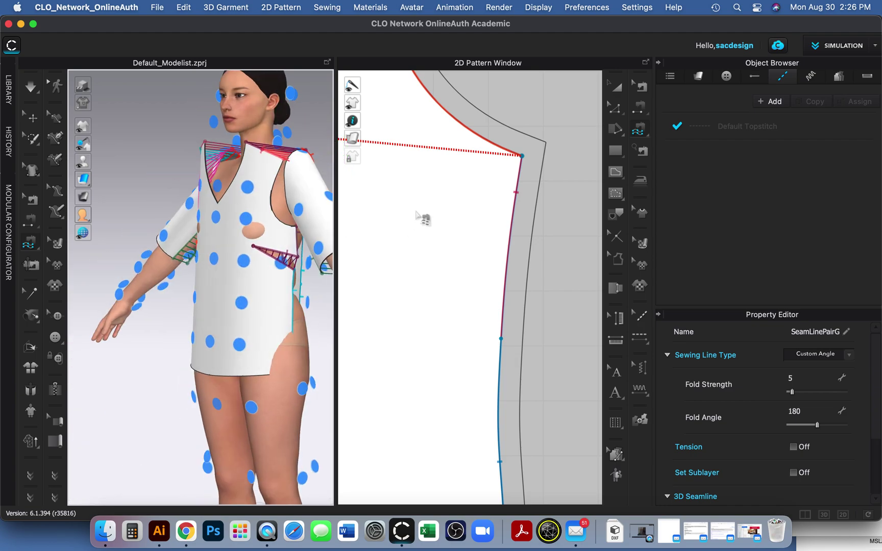
Step: Sew the front half of the wearer's-left sleeve cap, from crown to underarm point, to the front armhole from shoulder to underarm
scroll(439, 225, down, 5)
middle_drag(390, 249, 576, 252)
middle_drag(395, 270, 498, 258)
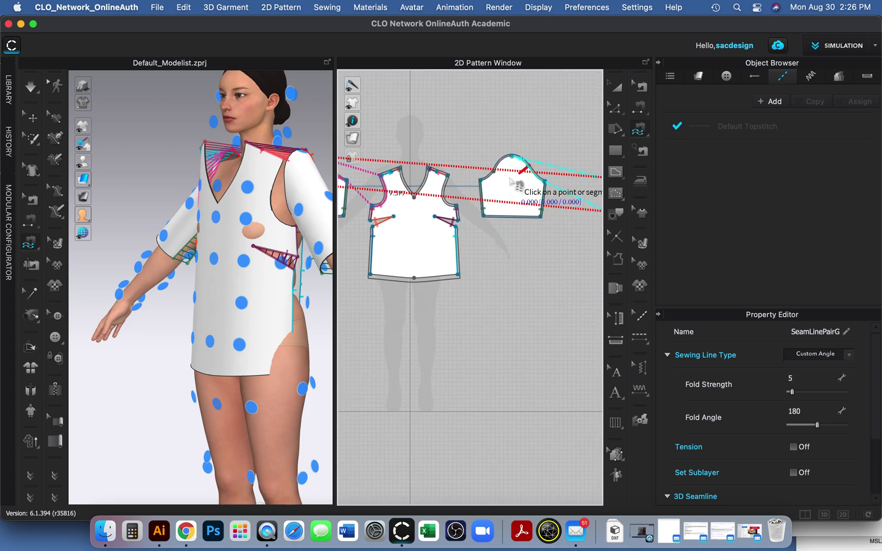
scroll(516, 181, up, 2)
click(514, 150)
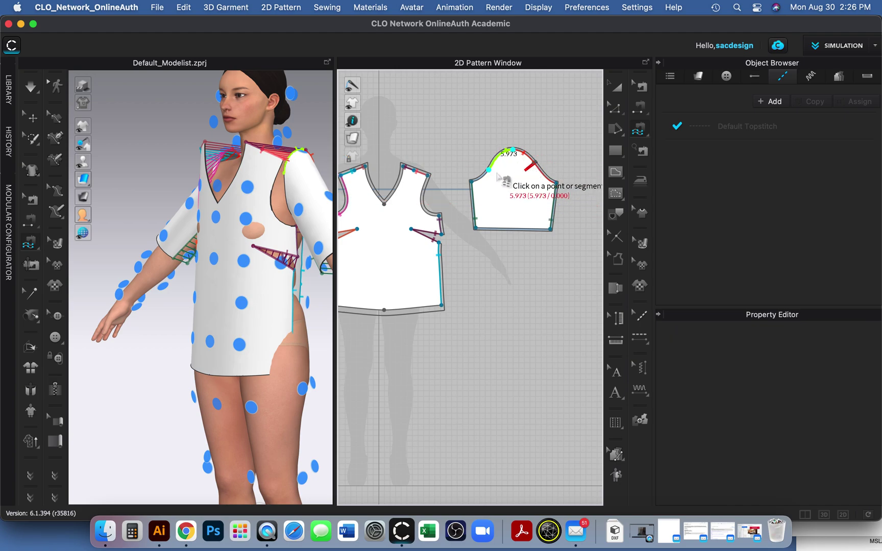
click(471, 182)
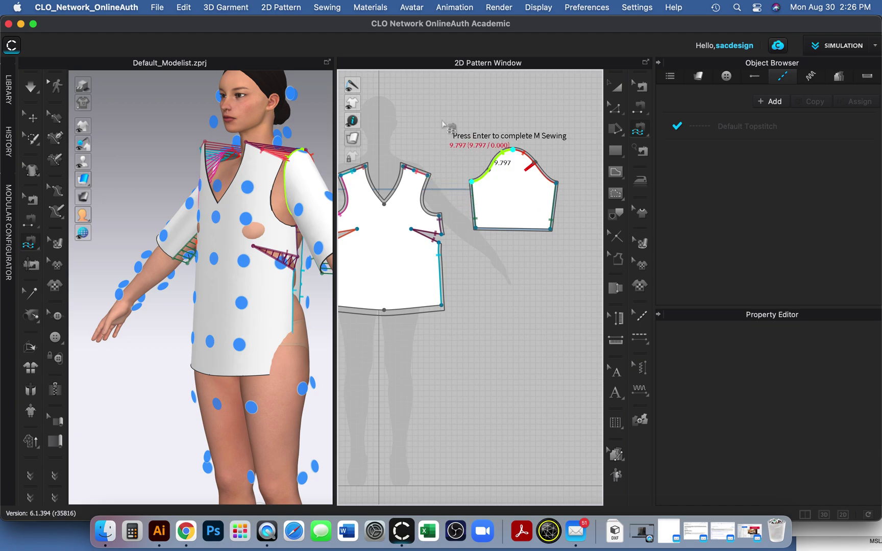
key(Return)
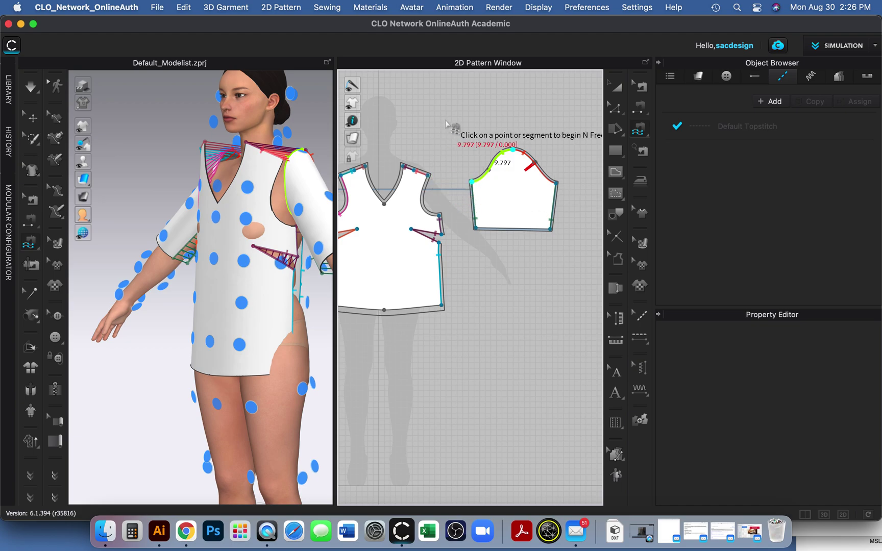
click(427, 176)
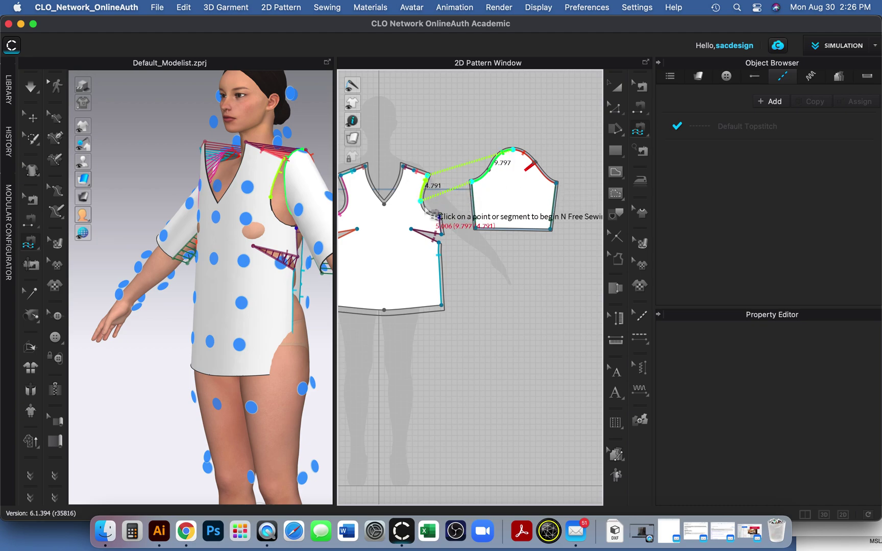
click(441, 219)
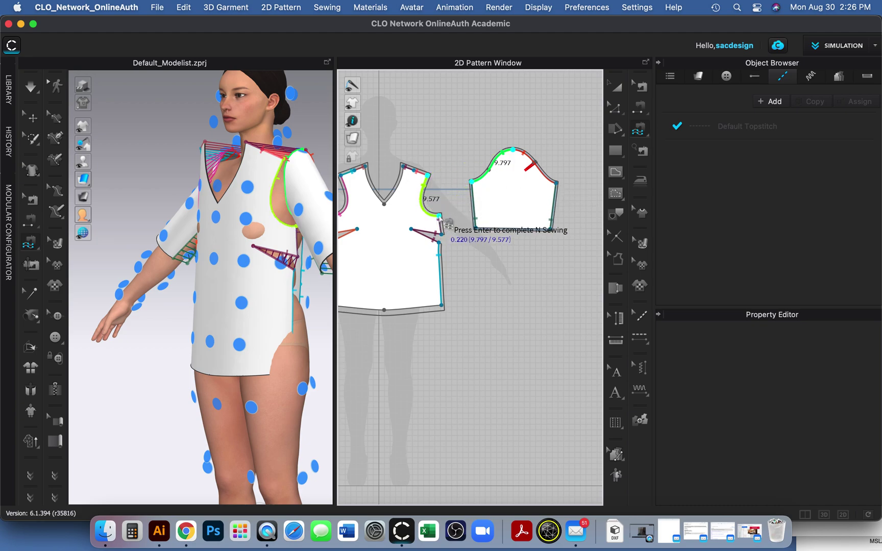
key(Return)
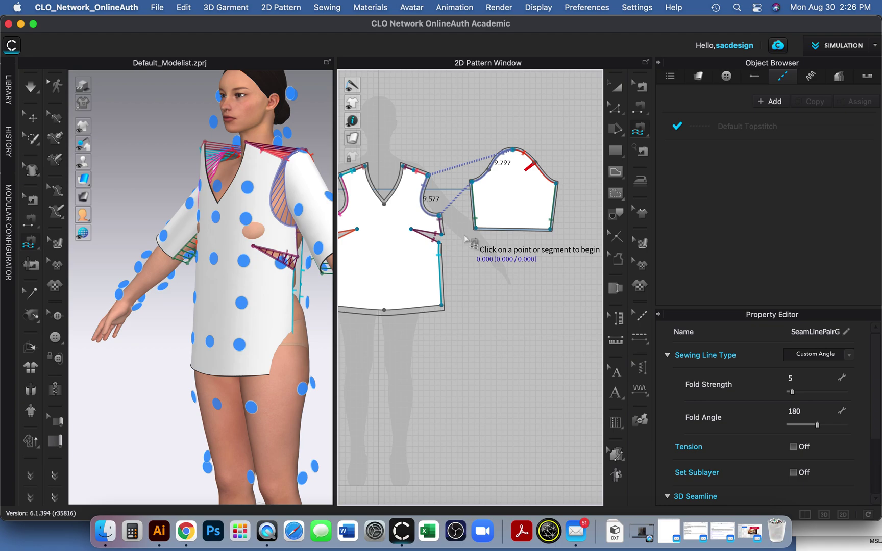
Step: Check the sleeve seams from the front in the 3D window and simulate the sewn garment onto the avatar
scroll(471, 247, down, 2)
scroll(471, 247, down, 1)
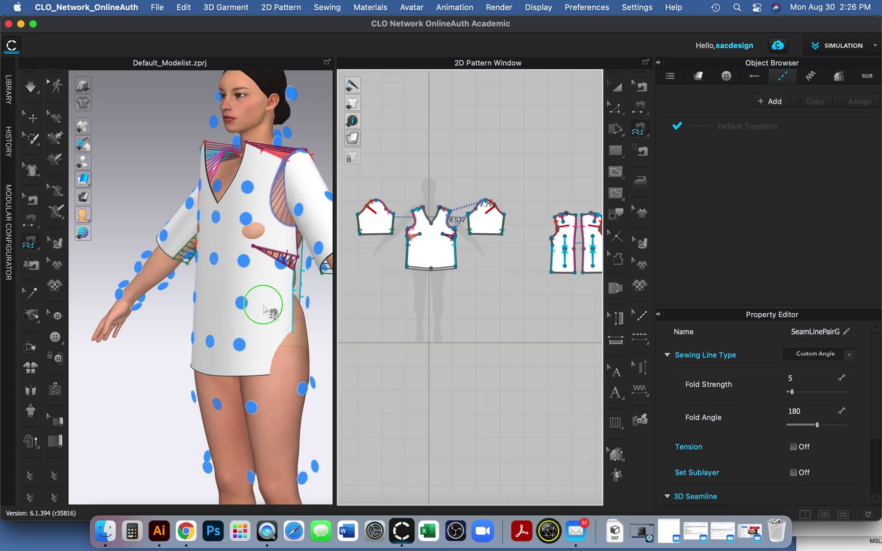
right_drag(266, 299, 293, 312)
key(2)
scroll(250, 300, down, 5)
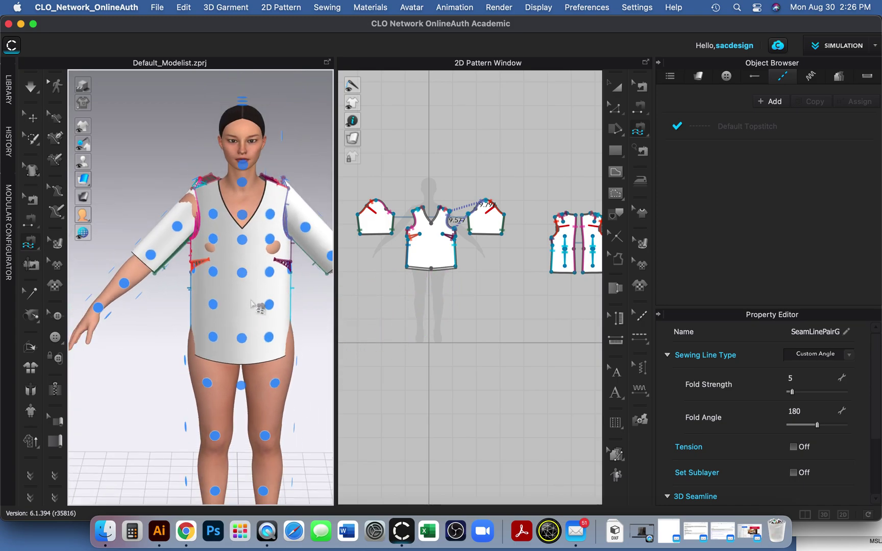
mouse_move(197, 320)
right_down()
mouse_move(282, 305)
mouse_move(200, 301)
mouse_move(207, 309)
right_up()
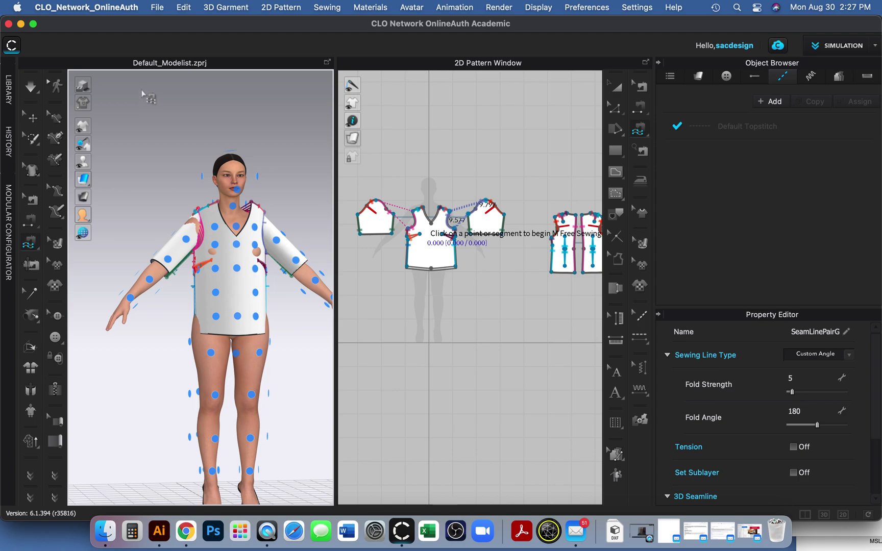
key(space)
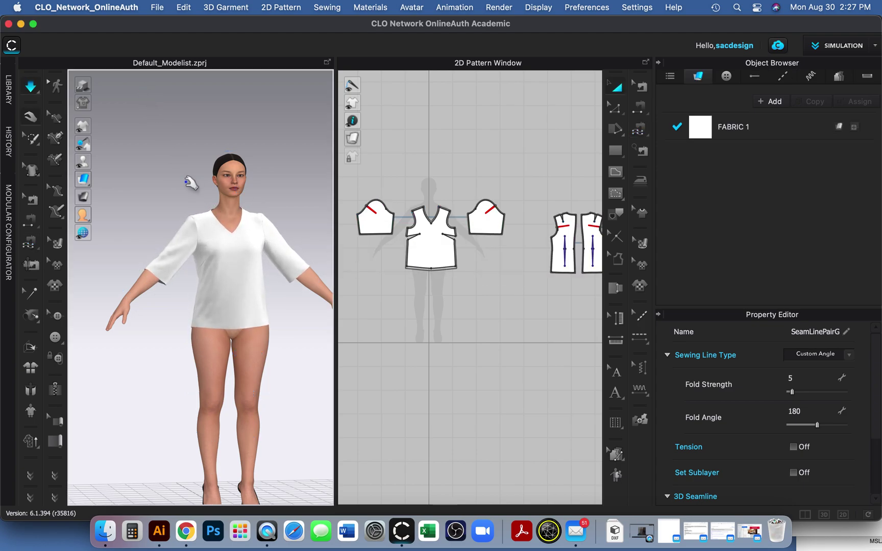
Step: Hide the two red vertical lines displayed on the back of the draped garment in the 3D window
right_drag(146, 215, 275, 254)
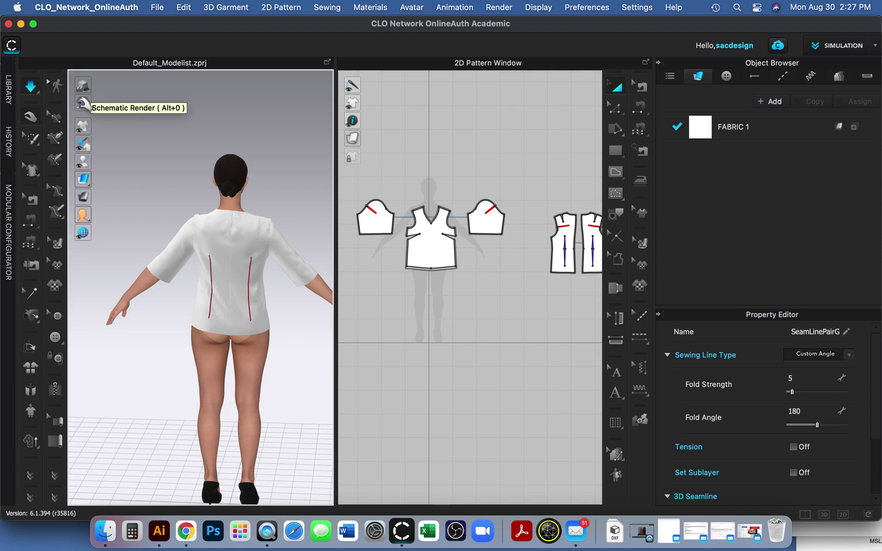
mouse_move(86, 147)
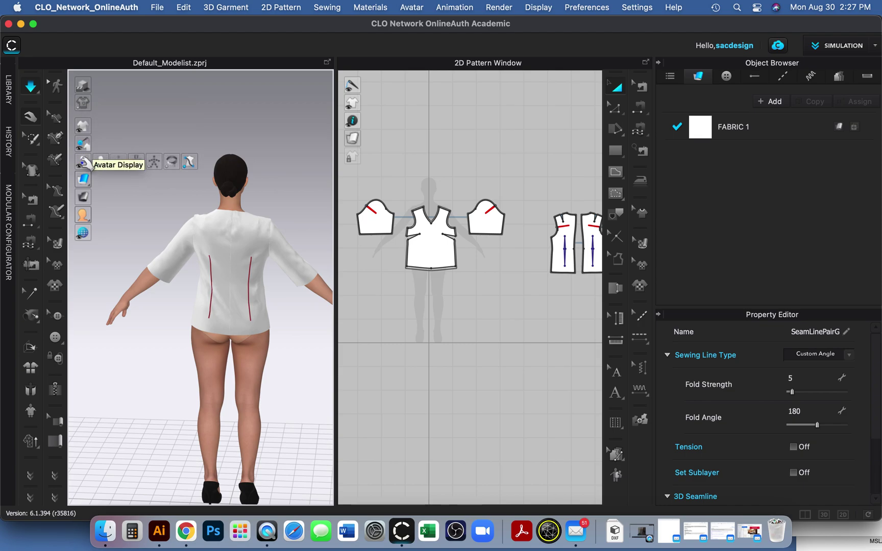
mouse_move(84, 127)
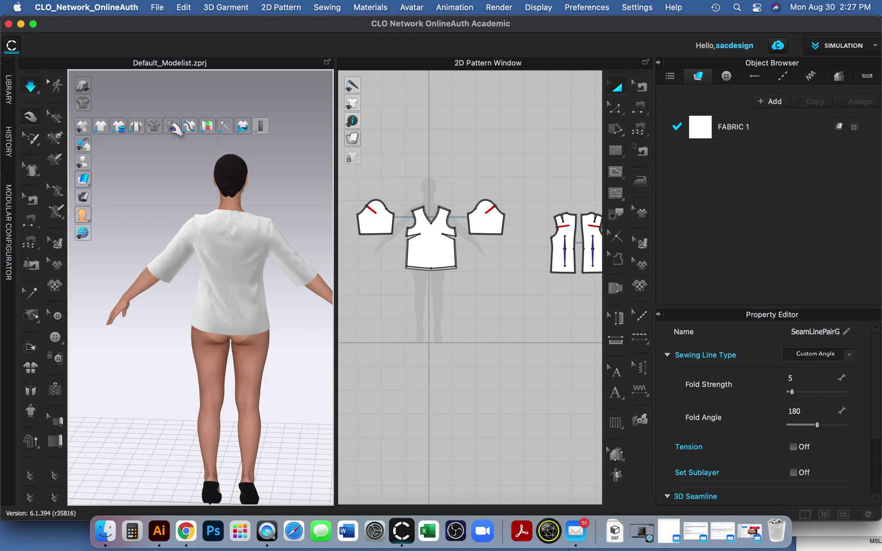
right_drag(276, 305, 158, 310)
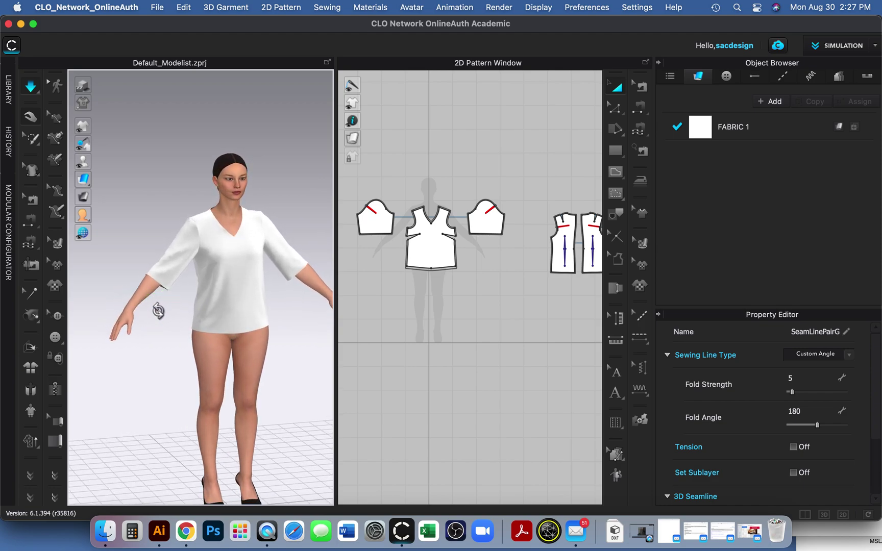
right_drag(182, 280, 181, 278)
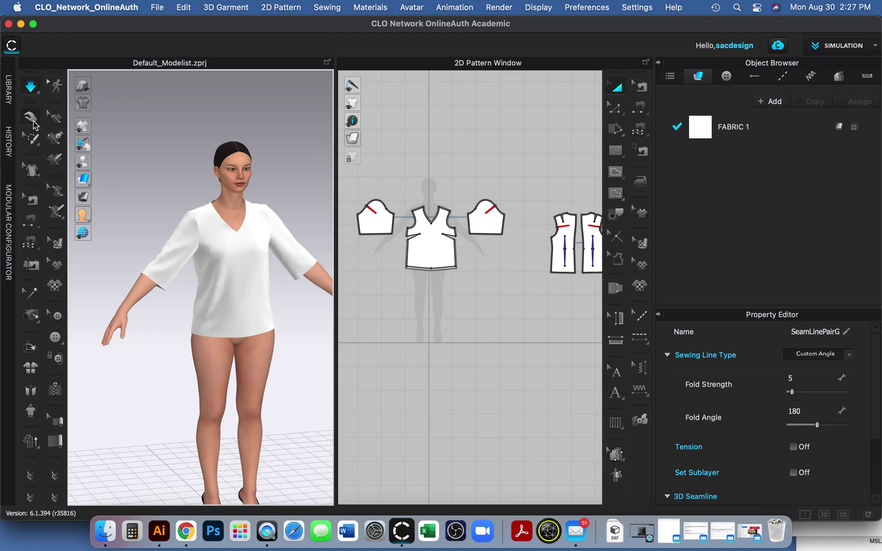
Step: Adjust the drape by tugging the garment at the wearer's-right sleeve and front hem, and end the simulation
click(173, 264)
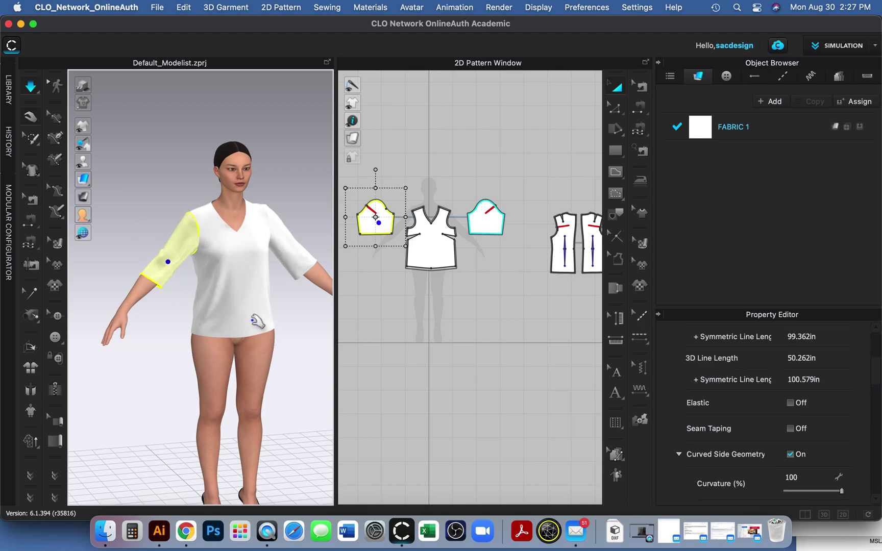
click(240, 322)
drag(252, 326, 262, 330)
right_drag(289, 361, 244, 296)
click(32, 113)
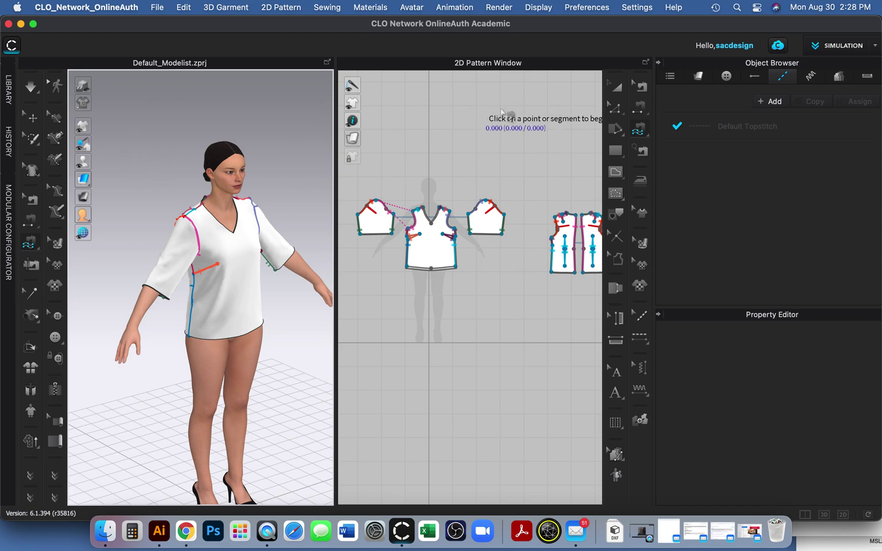
Step: Leave M:N Free Sewing for Transform Pattern and examine the draped top's fit and bust dart alongside its 2D pattern pieces
click(616, 90)
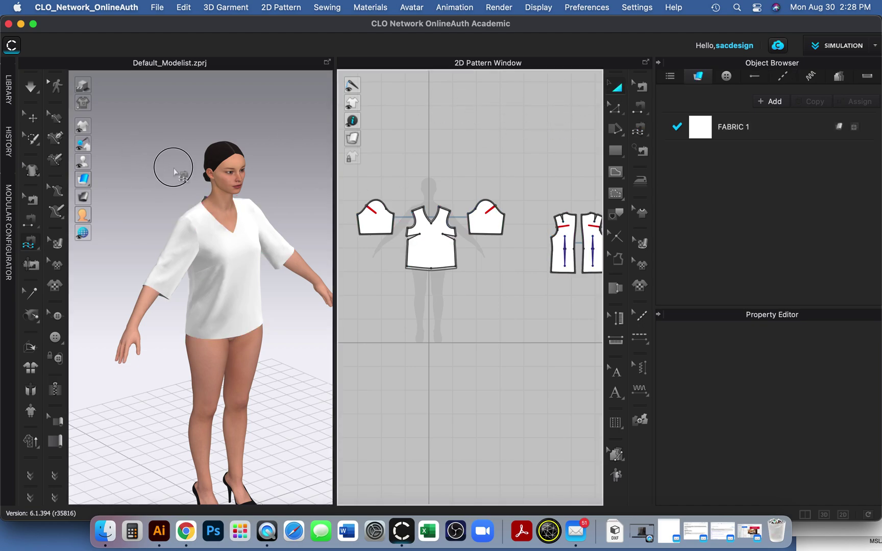
scroll(231, 319, up, 10)
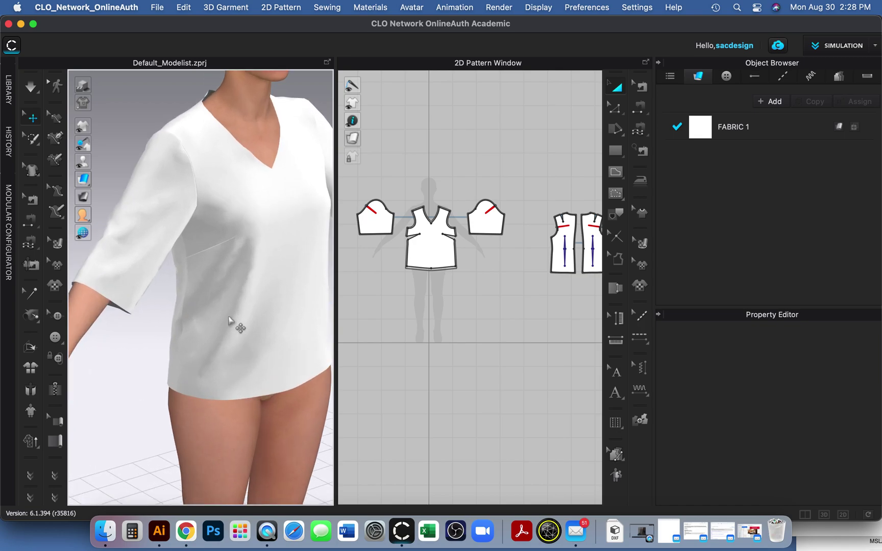
scroll(231, 318, down, 10)
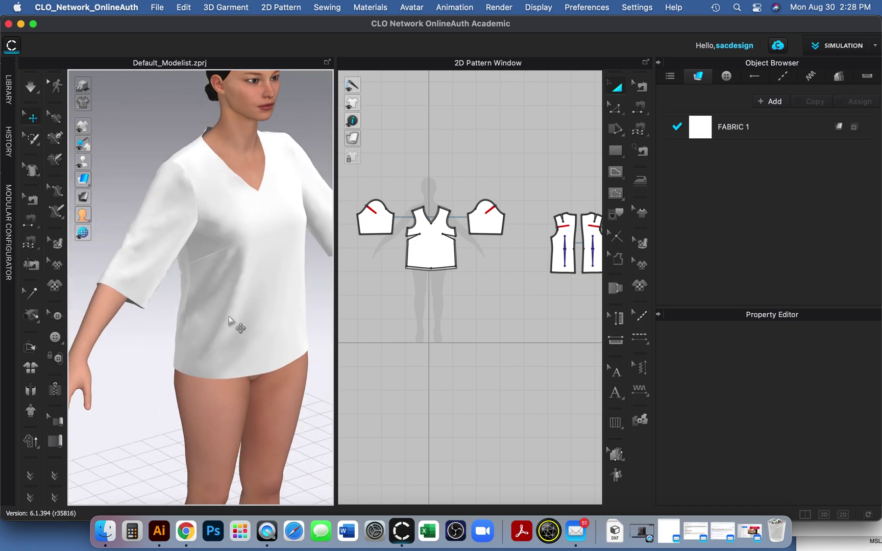
mouse_move(254, 322)
right_down()
mouse_move(253, 315)
mouse_move(211, 324)
mouse_move(181, 285)
mouse_move(134, 308)
mouse_move(67, 309)
mouse_move(289, 311)
mouse_move(251, 313)
right_up()
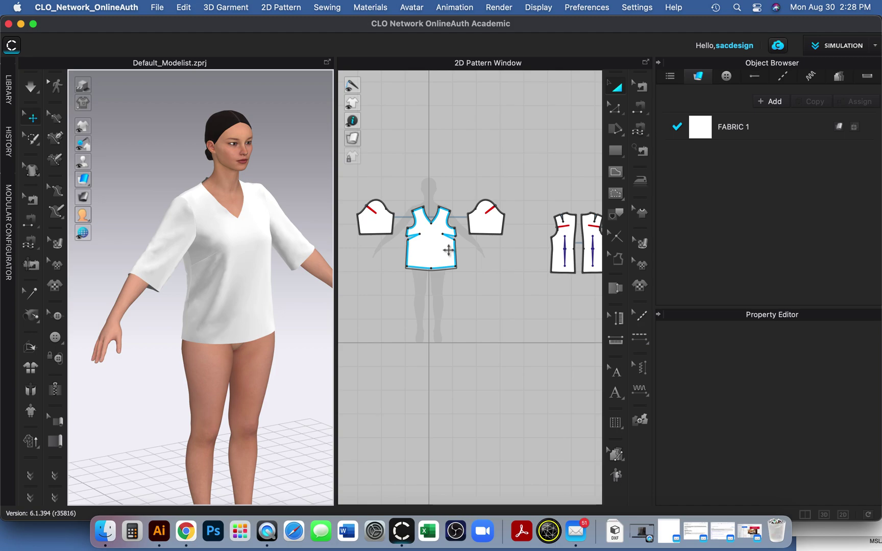
scroll(446, 221, down, 3)
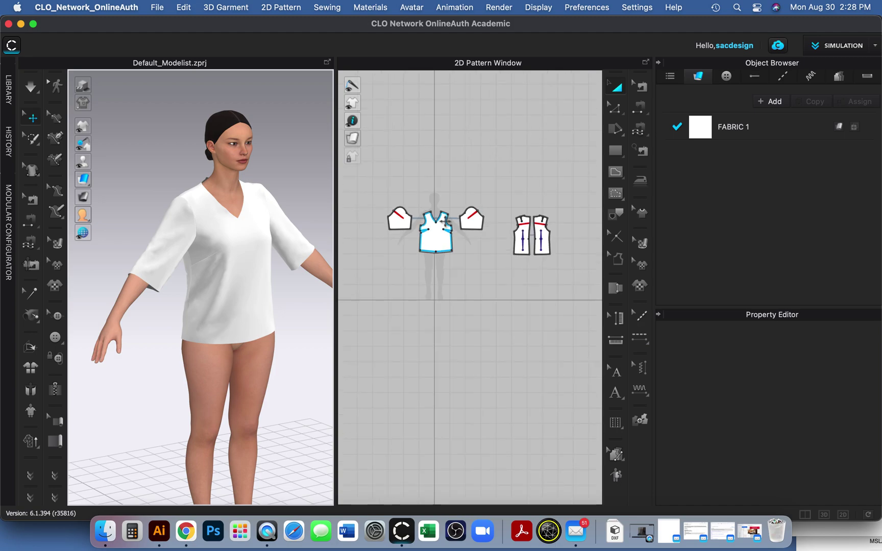
right_drag(258, 301, 285, 308)
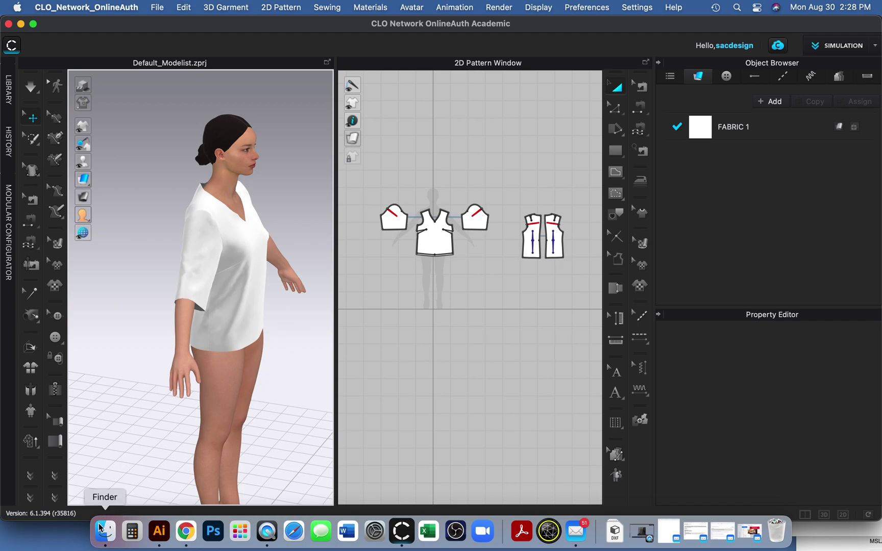